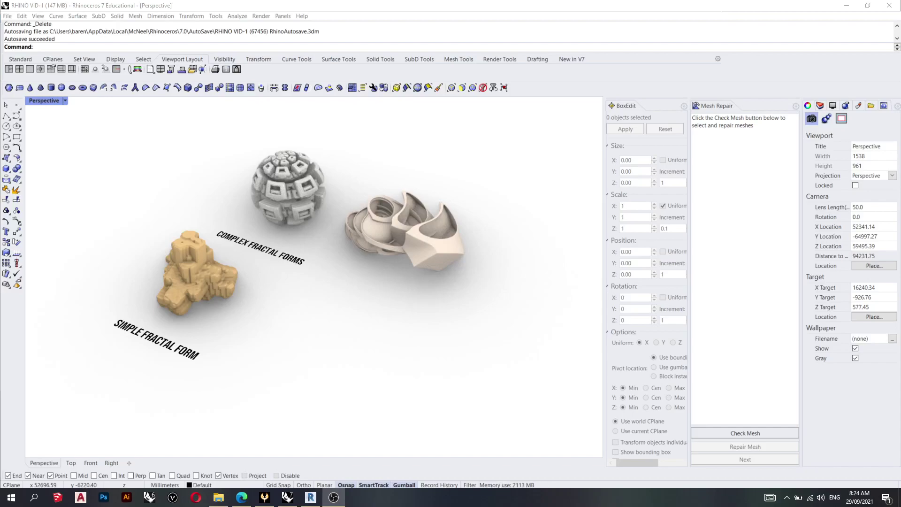
# - Look at the fractal in Incendia Next and the East elevation in Revit, returning to the fractal models in Rhino
pyautogui.click(271, 500)
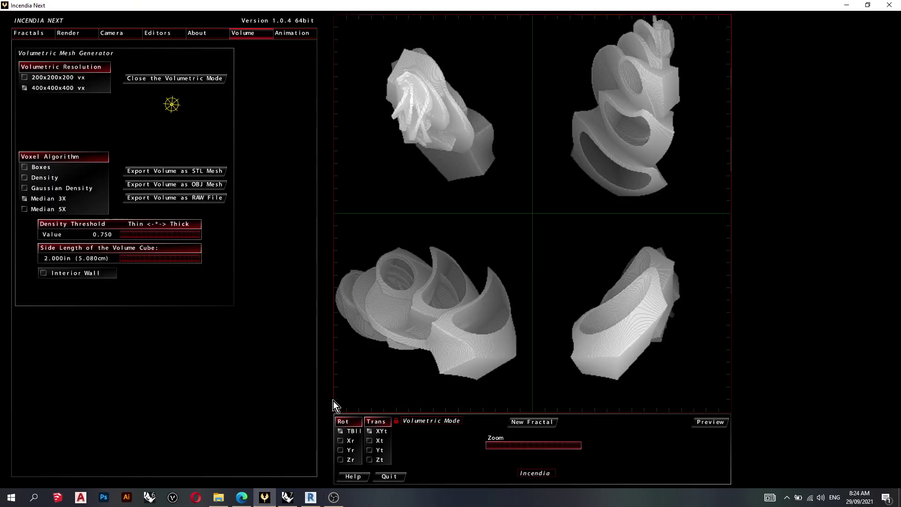
pyautogui.click(288, 499)
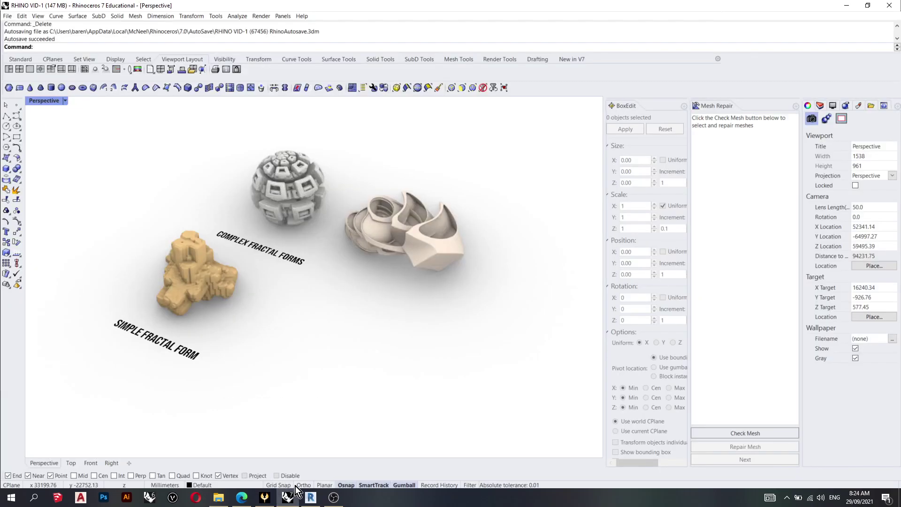
pyautogui.click(311, 499)
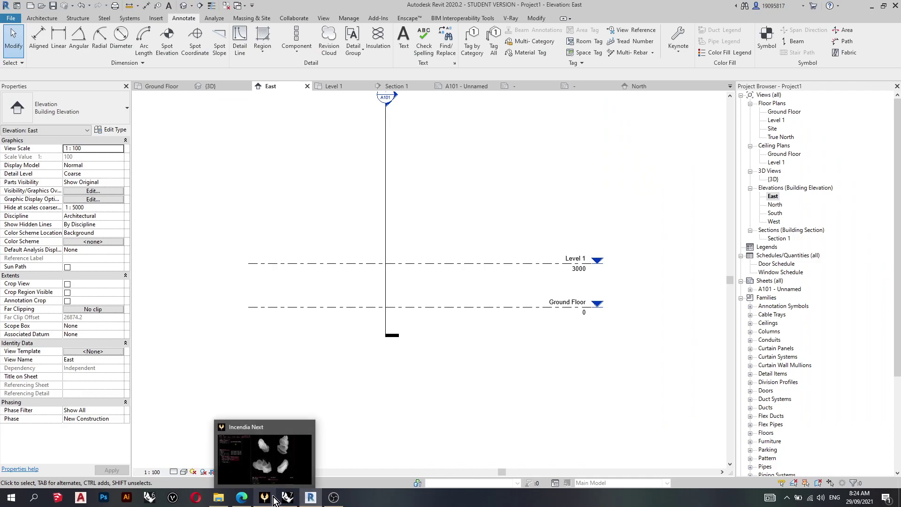
pyautogui.click(287, 500)
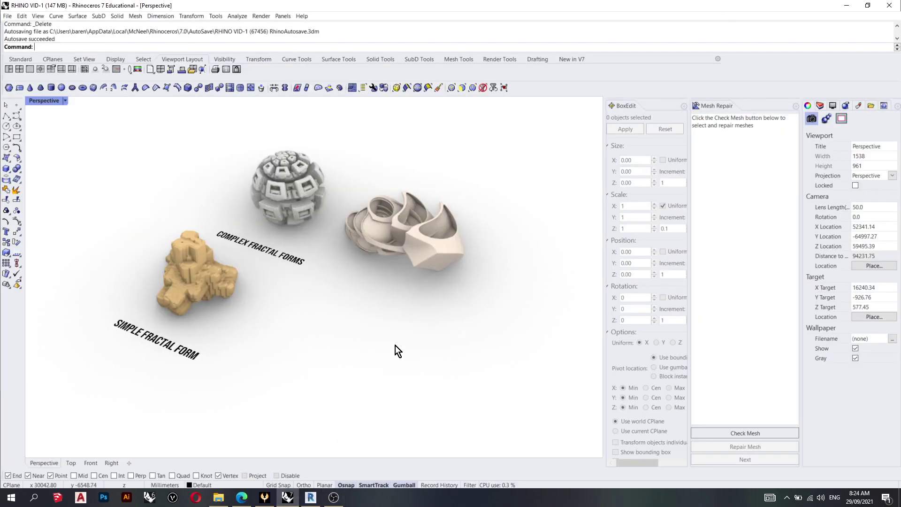
# - Look up the ReduceMesh and Smooth commands in the command suggestions without running them
pyautogui.press('Up')
pyautogui.write('c')
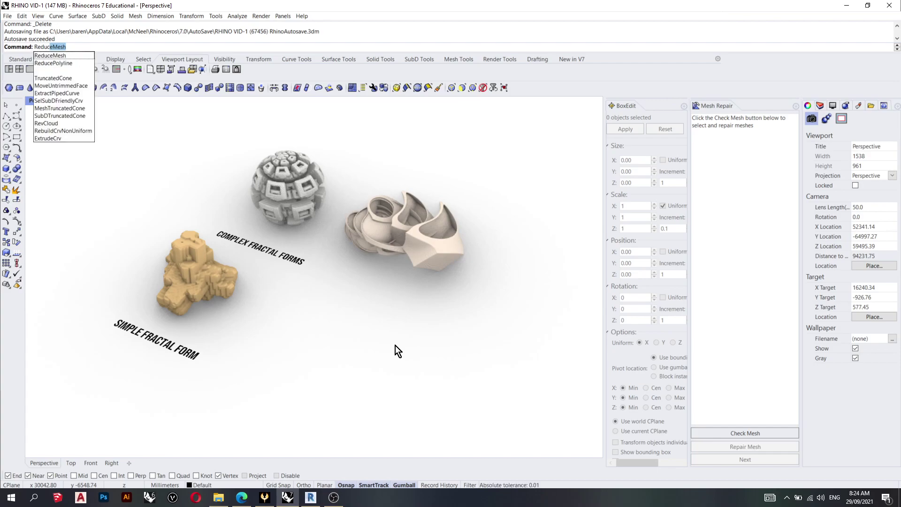
pyautogui.press('BackSpace')
pyautogui.press('BackSpace')
pyautogui.press('BackSpace')
pyautogui.press('BackSpace')
pyautogui.press('BackSpace')
pyautogui.press('BackSpace')
pyautogui.write('Smo')
pyautogui.press('BackSpace')
pyautogui.press('BackSpace')
pyautogui.press('BackSpace')
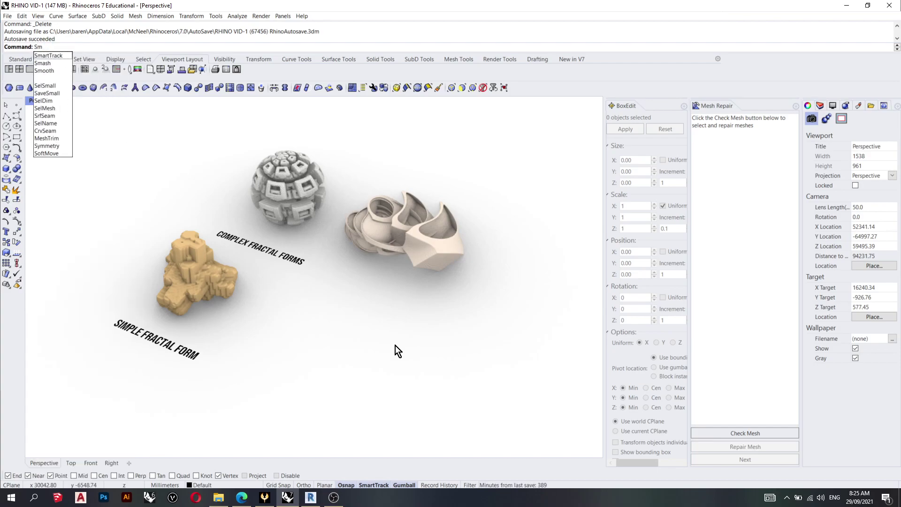
pyautogui.press('BackSpace')
# - Look up the QuadRemesh and Contour commands in the command suggestions without running them
pyautogui.write('Mesh')
pyautogui.press('BackSpace')
pyautogui.press('BackSpace')
pyautogui.press('BackSpace')
pyautogui.press('BackSpace')
pyautogui.write('QAU')
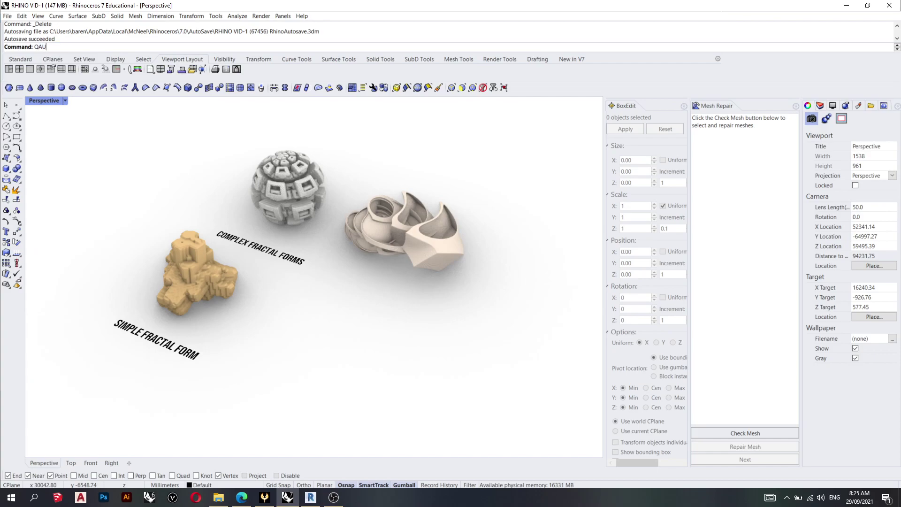
pyautogui.press('BackSpace')
pyautogui.press('BackSpace')
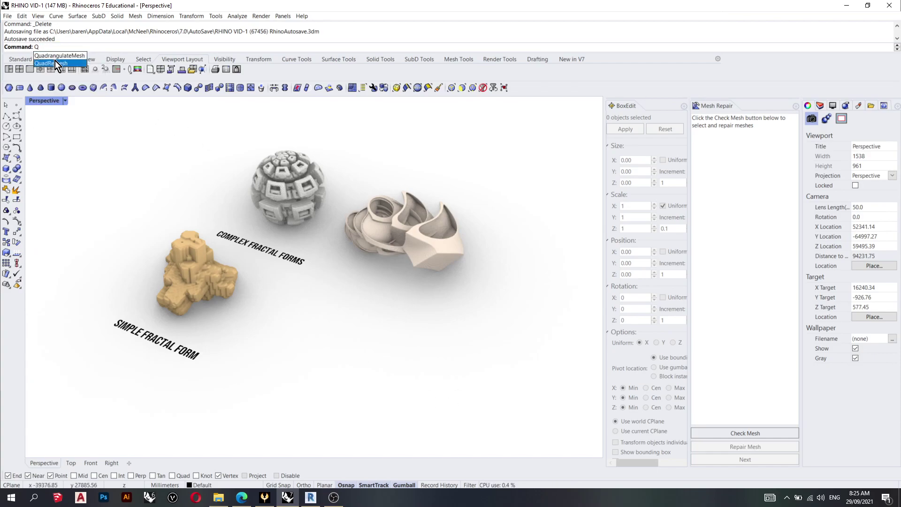
pyautogui.press('BackSpace')
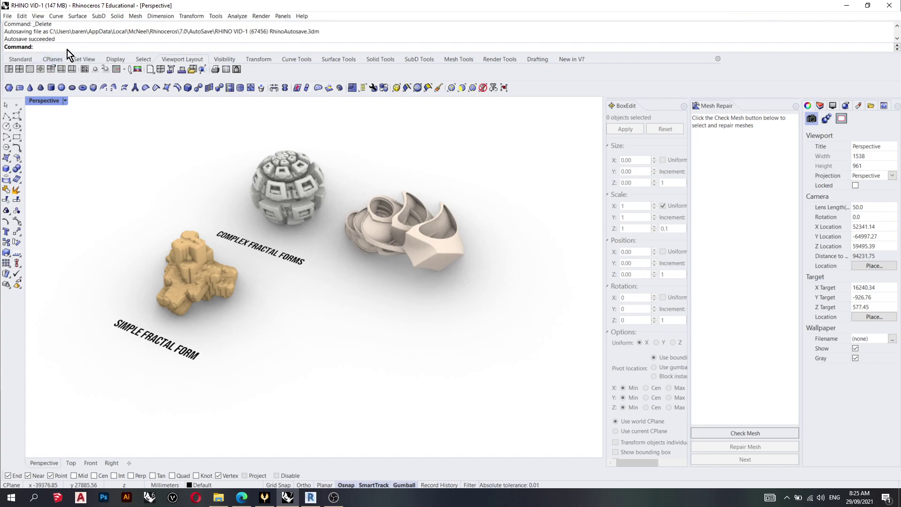
pyautogui.write('co')
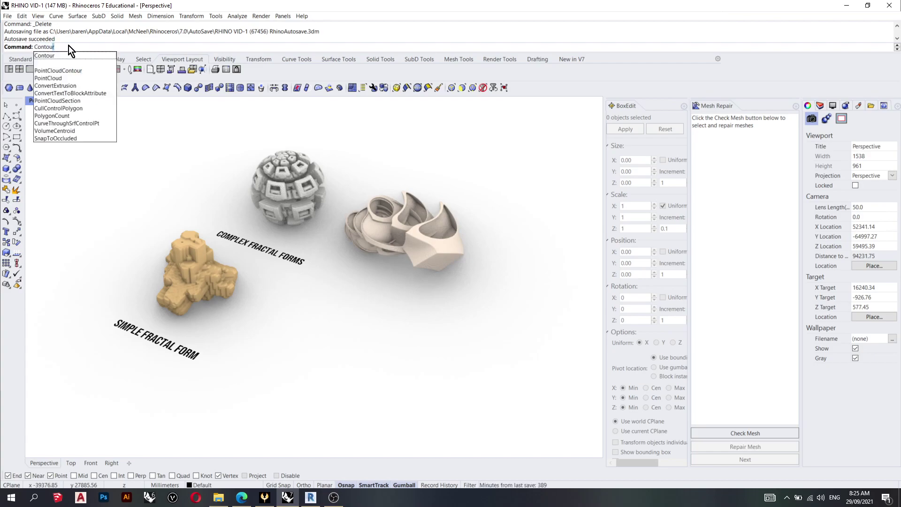
pyautogui.press('Escape')
# - Check the simple fractal form's polygon count with ReduceMesh, leaving the mesh unreduced
pyautogui.scroll(-2, 257, 191)
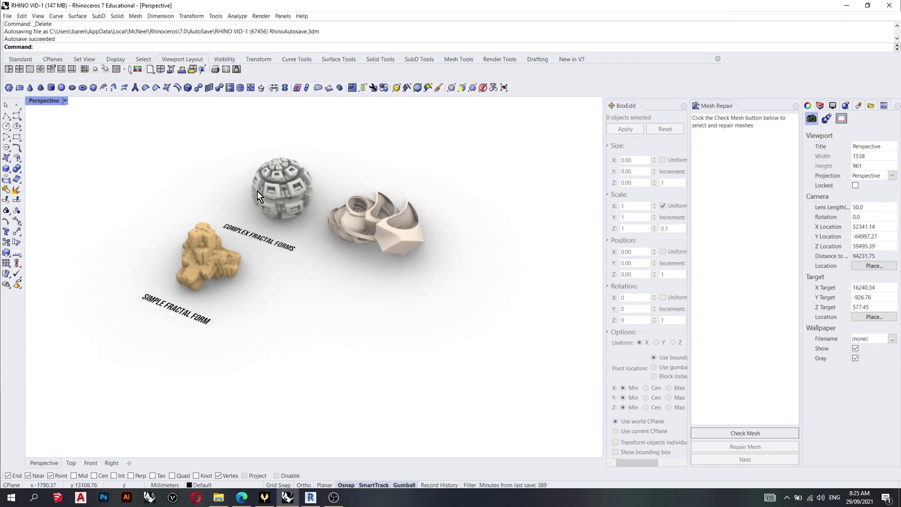
pyautogui.moveTo(257, 191); pyautogui.dragTo(286, 187, button='right')
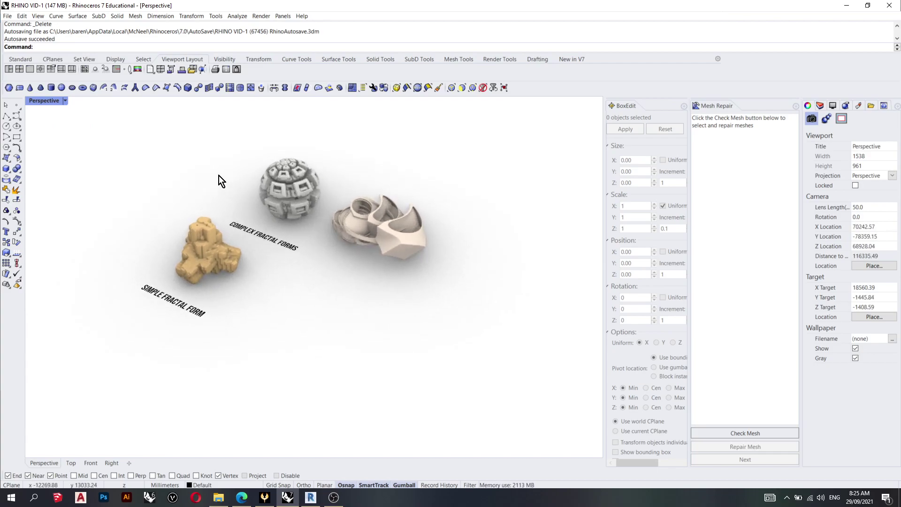
pyautogui.scroll(2, 196, 184)
pyautogui.moveTo(201, 178); pyautogui.dragTo(212, 196, button='right')
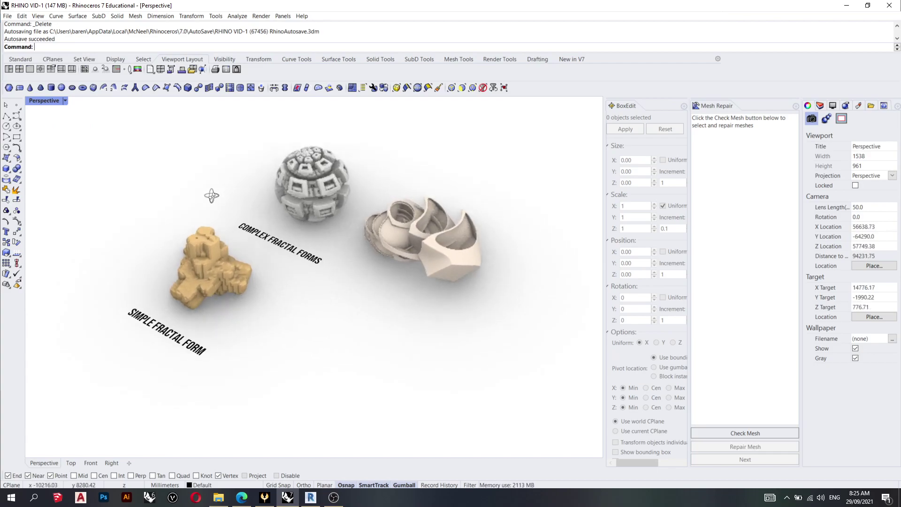
pyautogui.click(217, 279)
pyautogui.moveTo(274, 336); pyautogui.dragTo(206, 264, button='right')
pyautogui.click(295, 327)
pyautogui.click(206, 264)
pyautogui.press('Up')
pyautogui.write('RecU')
pyautogui.press('Return')
pyautogui.press('Up')
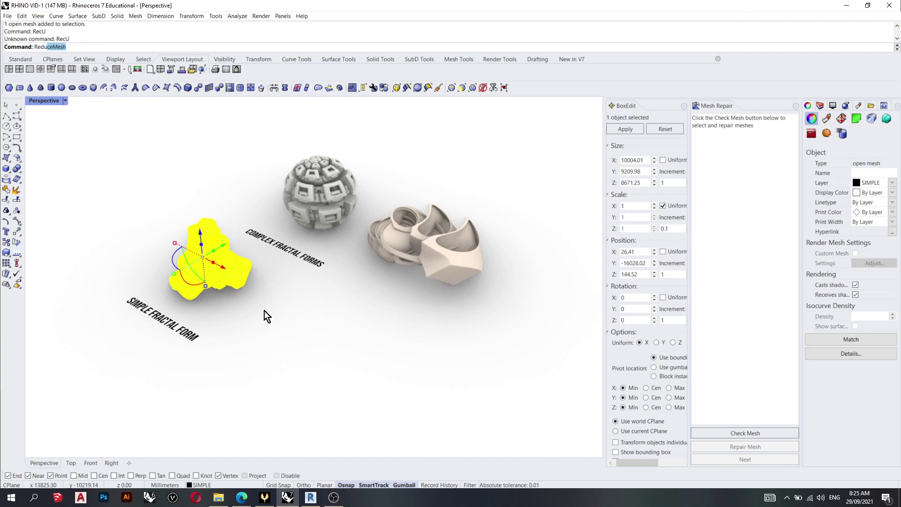
pyautogui.press('Return')
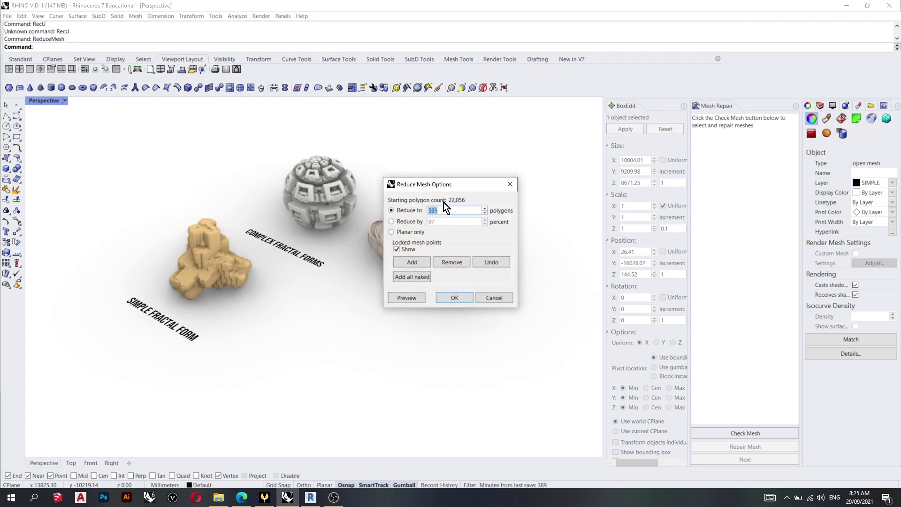
pyautogui.click(509, 186)
# - Check the polygon counts of the spherical and the shell-like complex forms with ReduceMesh, cancelling each reduction
pyautogui.click(314, 188)
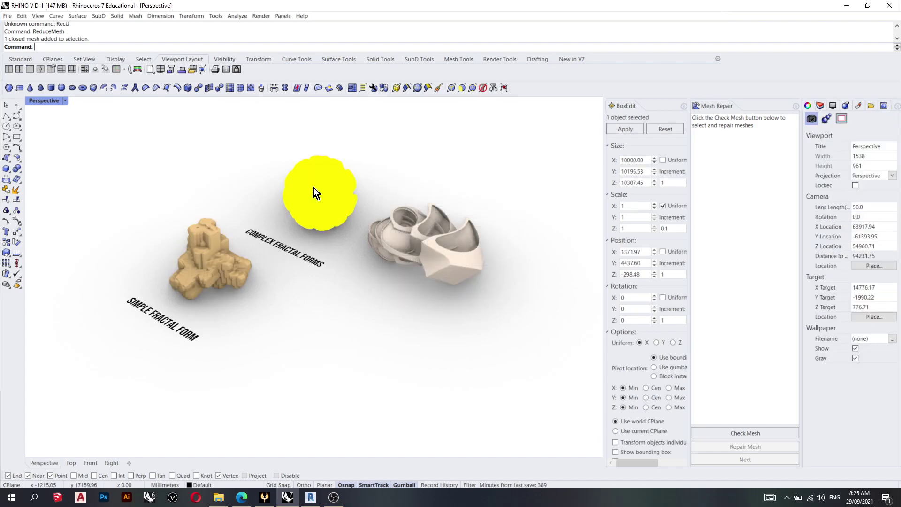
pyautogui.press('Return')
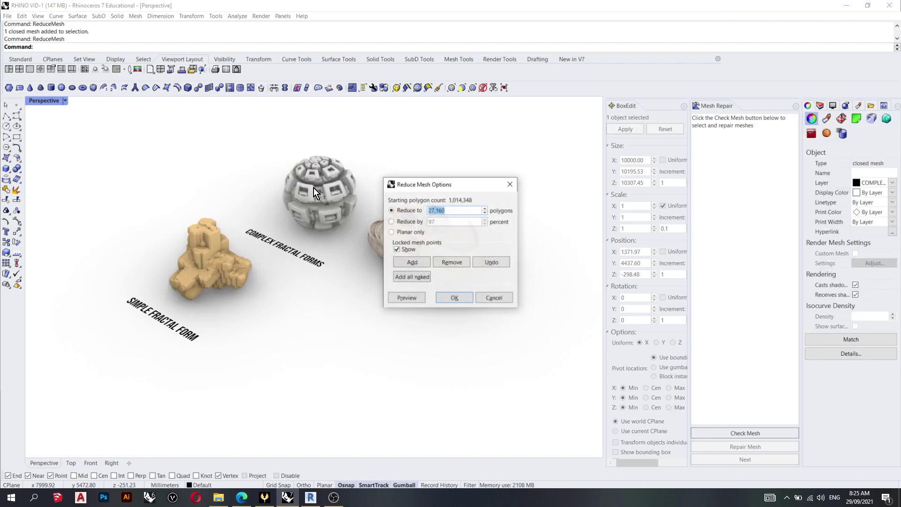
pyautogui.click(509, 187)
pyautogui.click(432, 241)
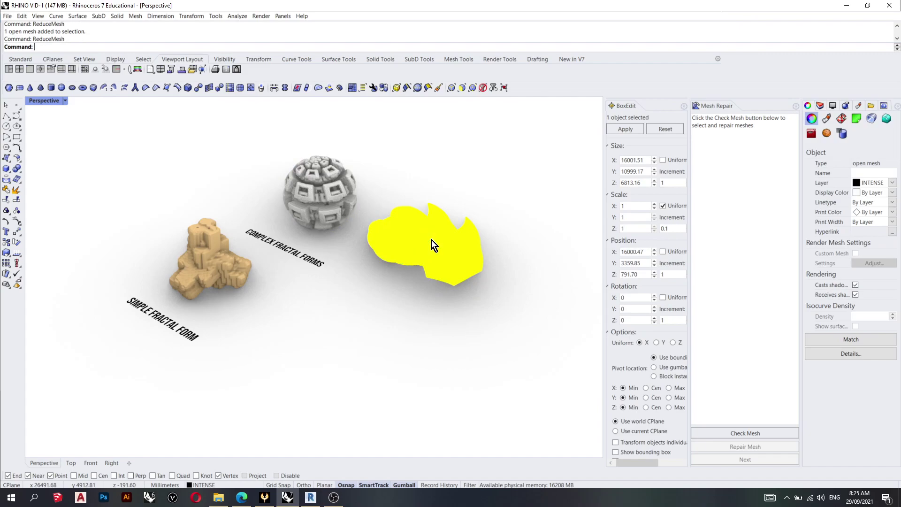
pyautogui.press('Return')
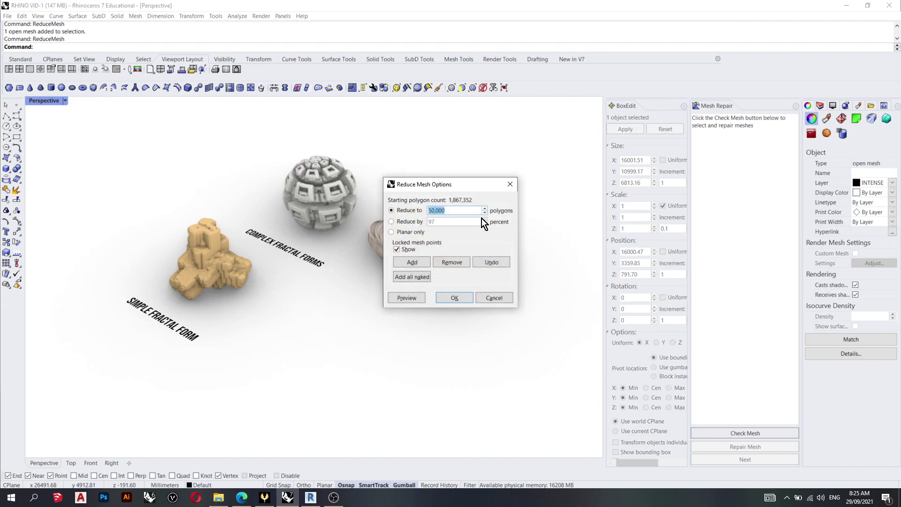
pyautogui.click(510, 187)
# - Highlight the simple fractal form with its label, and the two complex fractal forms with theirs, and clear the selection
pyautogui.moveTo(235, 343); pyautogui.dragTo(119, 226)
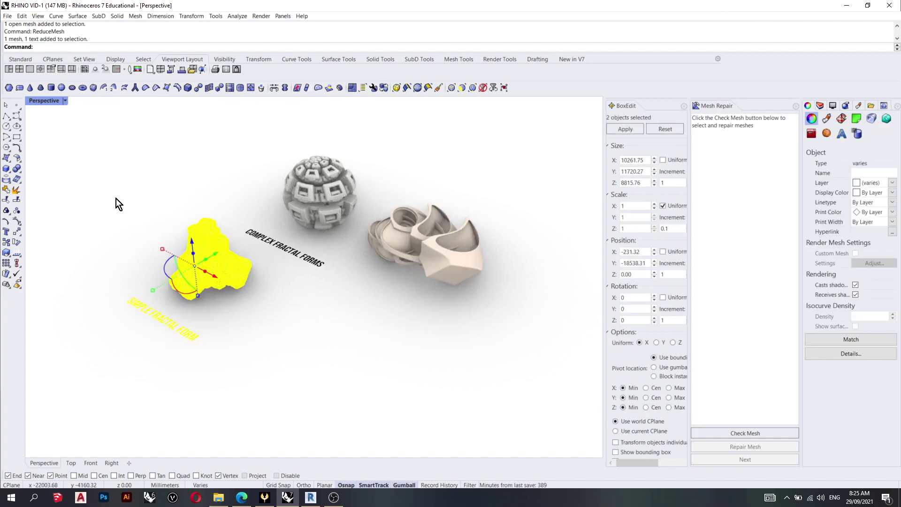
pyautogui.click(391, 294)
pyautogui.moveTo(397, 323); pyautogui.dragTo(292, 178)
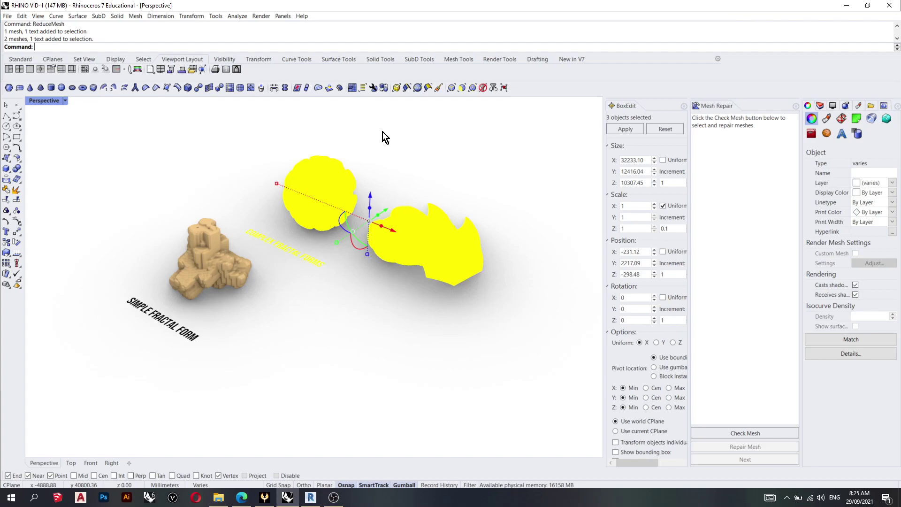
pyautogui.click(419, 138)
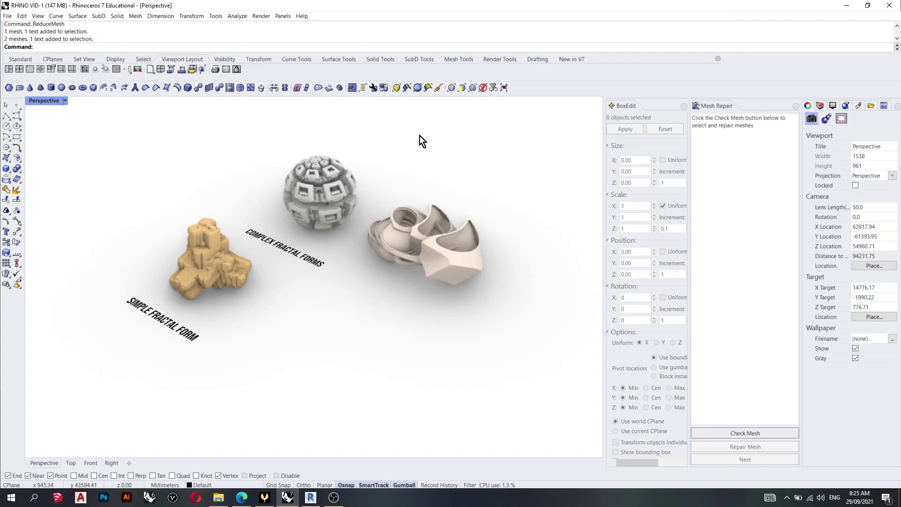
pyautogui.moveTo(317, 303)
pyautogui.mouseDown(button='right')
pyautogui.moveTo(287, 321)
pyautogui.moveTo(307, 315)
pyautogui.moveTo(297, 319)
pyautogui.moveTo(303, 294)
pyautogui.mouseUp(button='right')
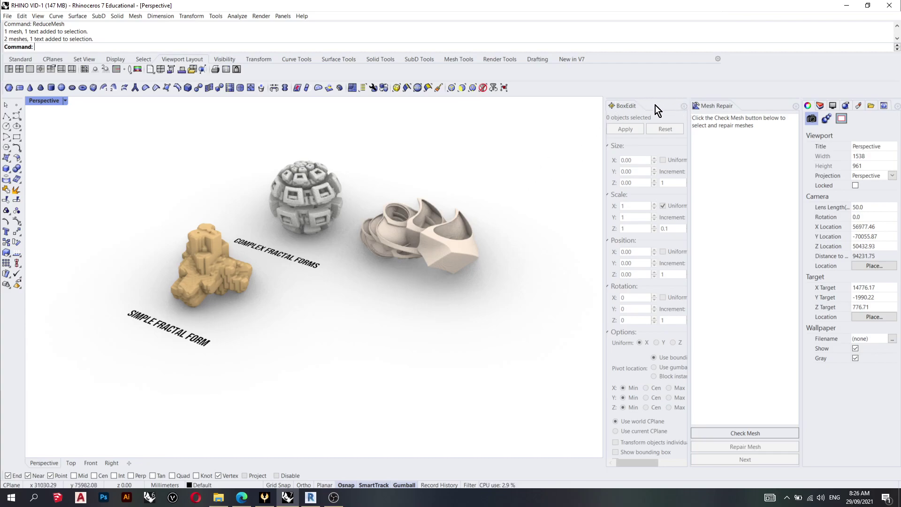
# - Undock and close both BoxEdit and Mesh Repair
pyautogui.moveTo(650, 105); pyautogui.dragTo(617, 125)
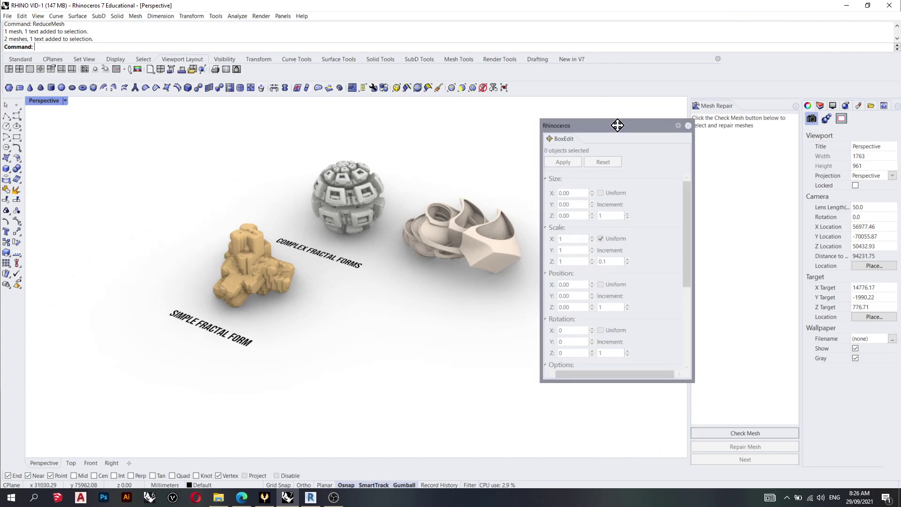
pyautogui.click(688, 125)
pyautogui.moveTo(716, 106); pyautogui.dragTo(680, 126)
pyautogui.click(788, 127)
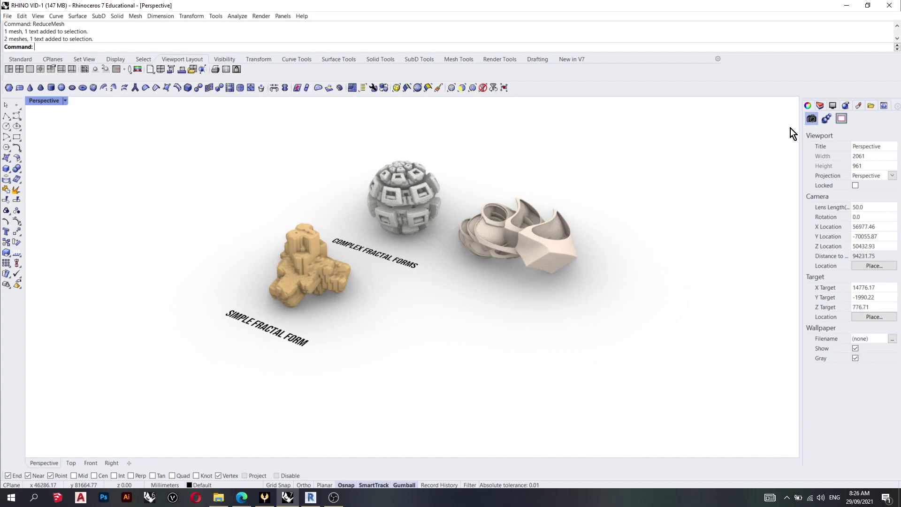
# - Open BoxEdit with the BoxEdit command and dock it beside the properties
pyautogui.write('BoxEdit')
pyautogui.press('Return')
pyautogui.moveTo(624, 124); pyautogui.dragTo(806, 98)
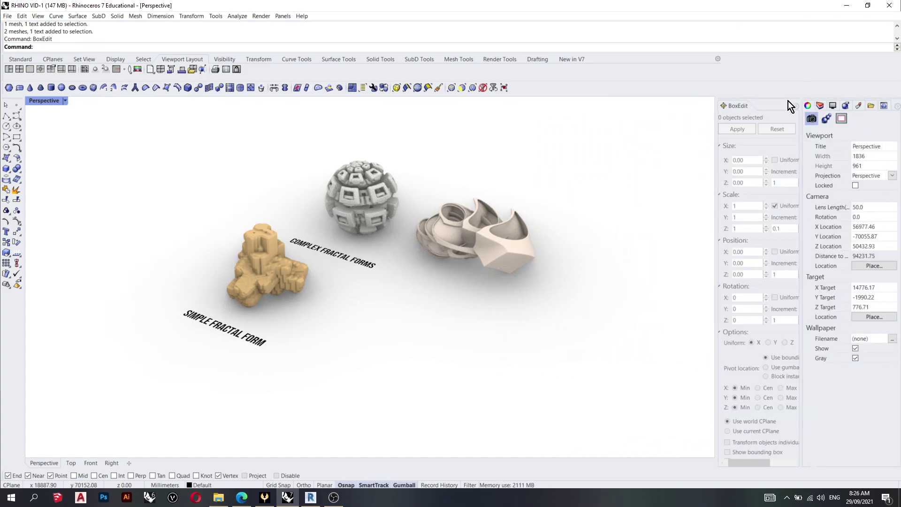
# - Inspect the simple fractal form's size, scale and rotation values in BoxEdit and deselect it
pyautogui.click(281, 283)
pyautogui.click(747, 160)
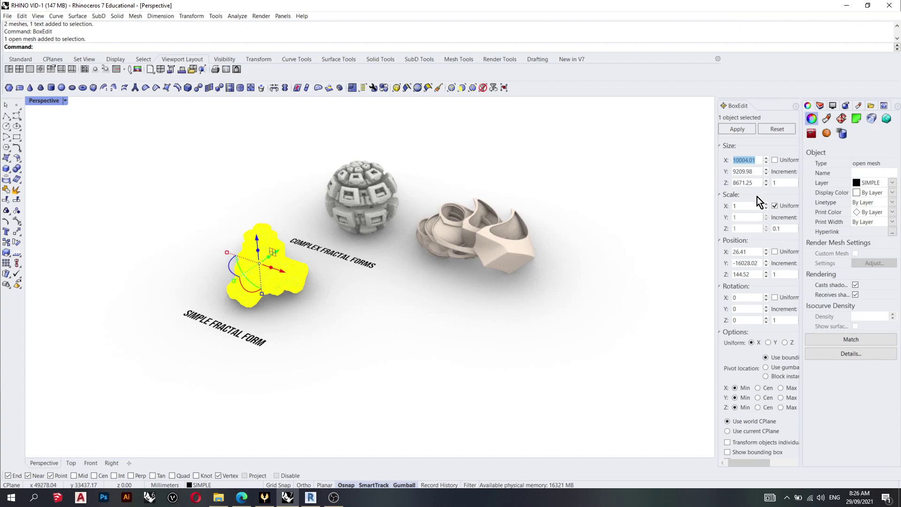
pyautogui.click(747, 205)
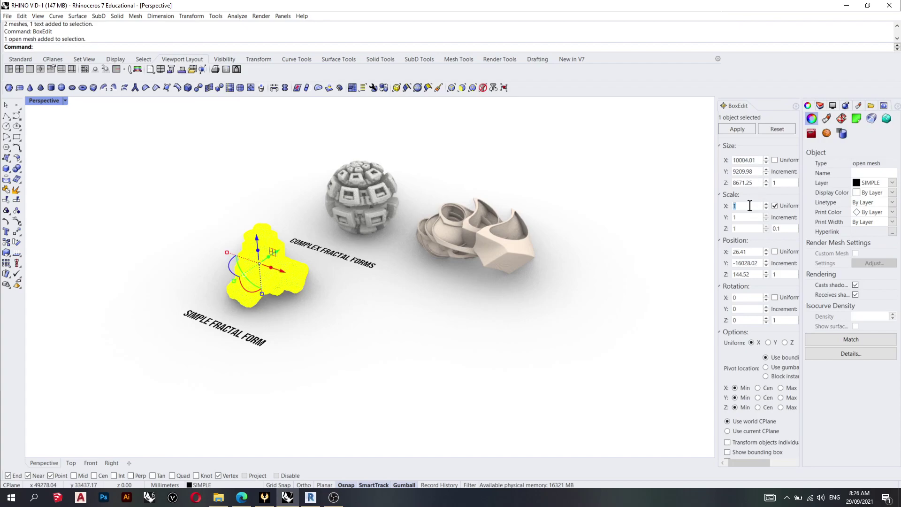
pyautogui.click(749, 296)
pyautogui.click(462, 302)
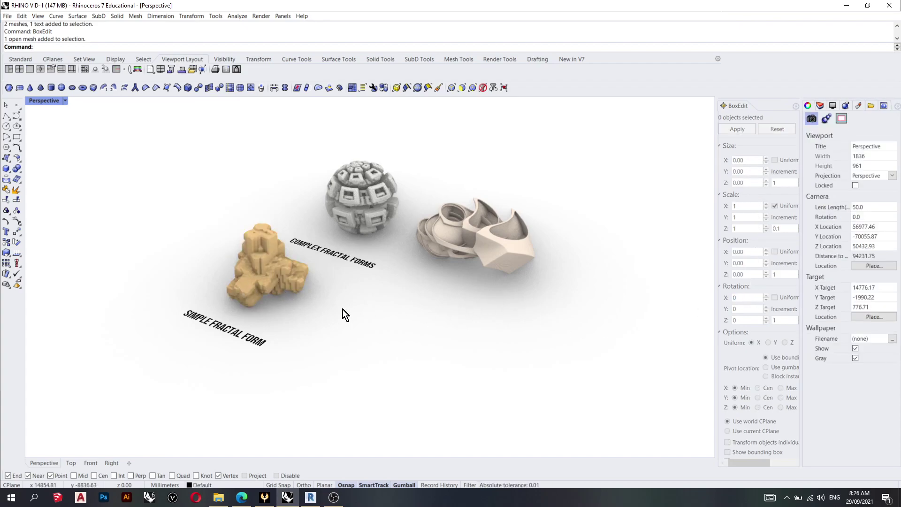
pyautogui.click(258, 260)
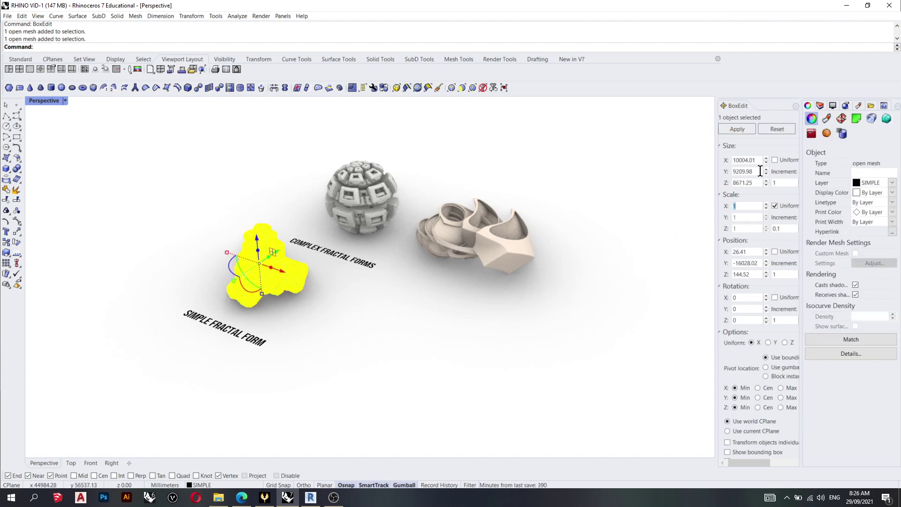
pyautogui.click(334, 280)
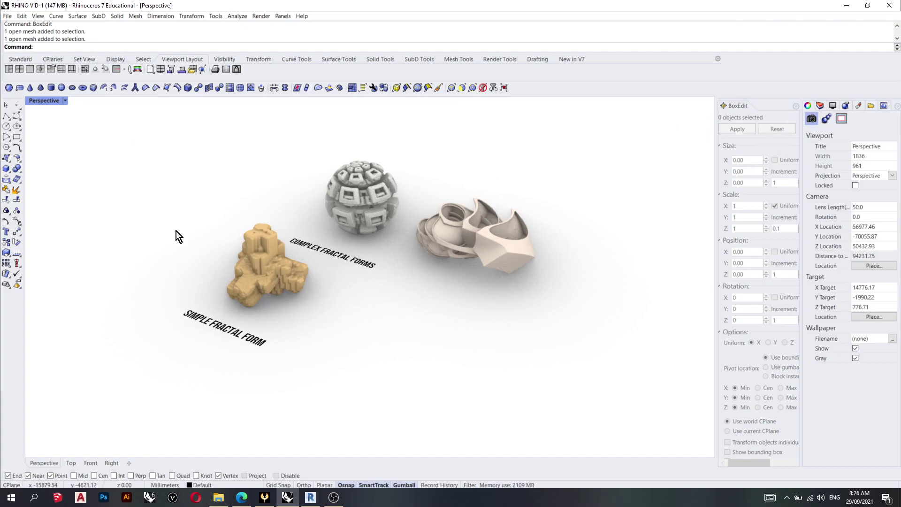
# - Open Mesh Repair with the MeshRepair command, dock it between BoxEdit and the properties, and adjust its width
pyautogui.write('eshRepair')
pyautogui.press('Return')
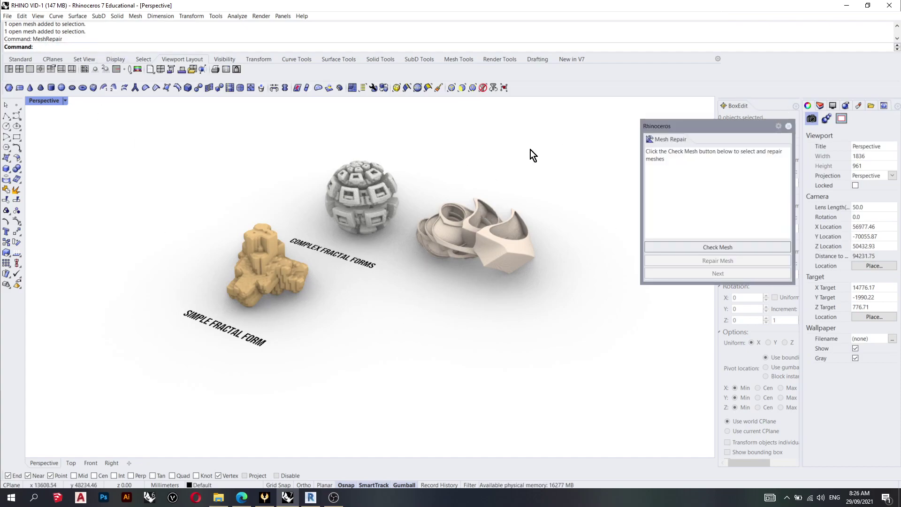
pyautogui.moveTo(710, 120); pyautogui.dragTo(797, 103)
pyautogui.moveTo(688, 172); pyautogui.dragTo(714, 174)
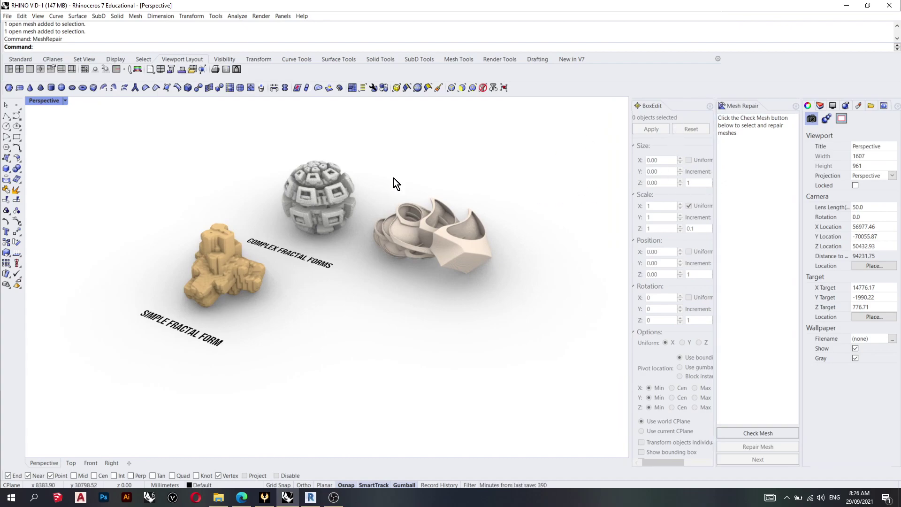
pyautogui.moveTo(260, 203)
pyautogui.mouseDown(button='right')
pyautogui.moveTo(250, 197)
pyautogui.moveTo(245, 211)
pyautogui.moveTo(250, 201)
pyautogui.mouseUp(button='right')
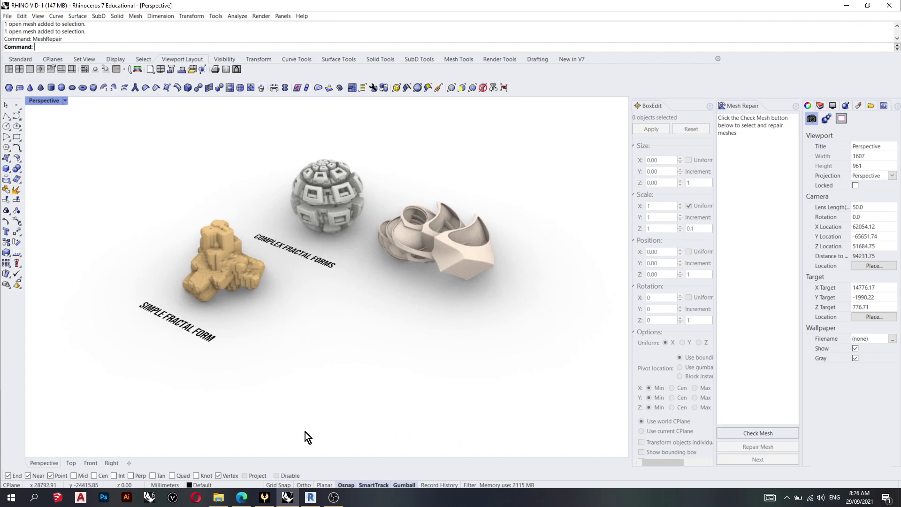
pyautogui.moveTo(308, 378); pyautogui.dragTo(293, 311, button='right')
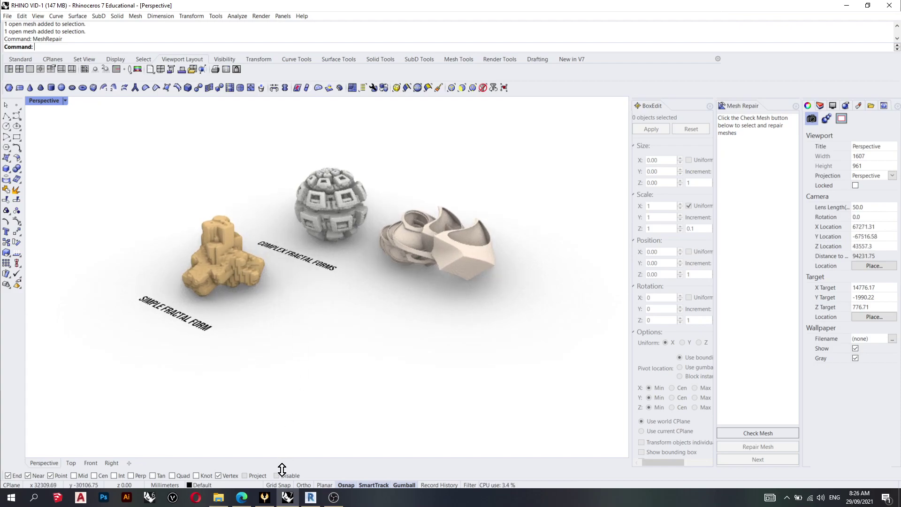
# - Examine the simple fractal form and the two complex fractal forms from several angles
pyautogui.moveTo(266, 502)
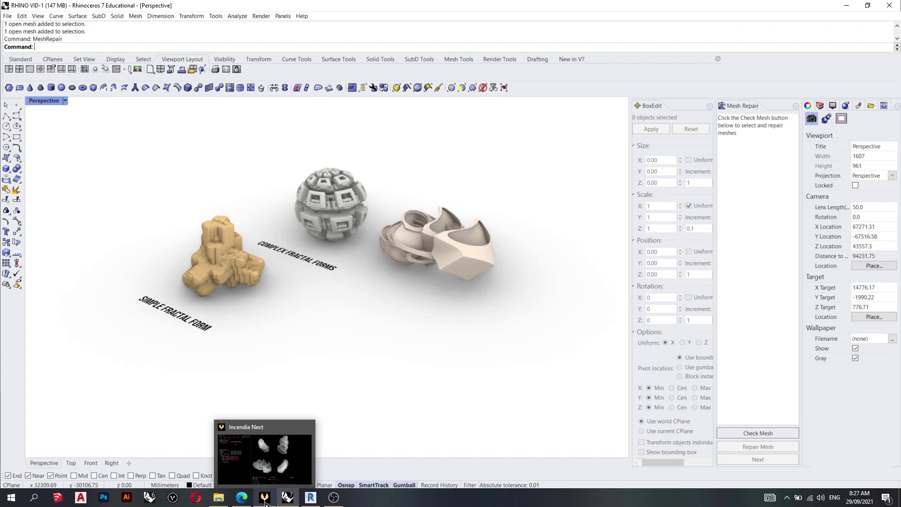
pyautogui.scroll(6, 262, 291)
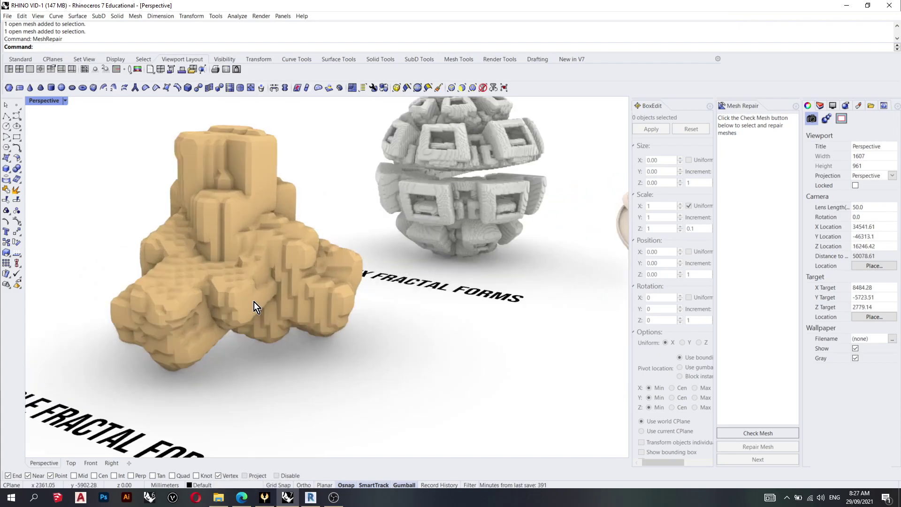
pyautogui.scroll(3, 255, 302)
pyautogui.click(261, 294)
pyautogui.press('Escape')
pyautogui.scroll(-8, 334, 328)
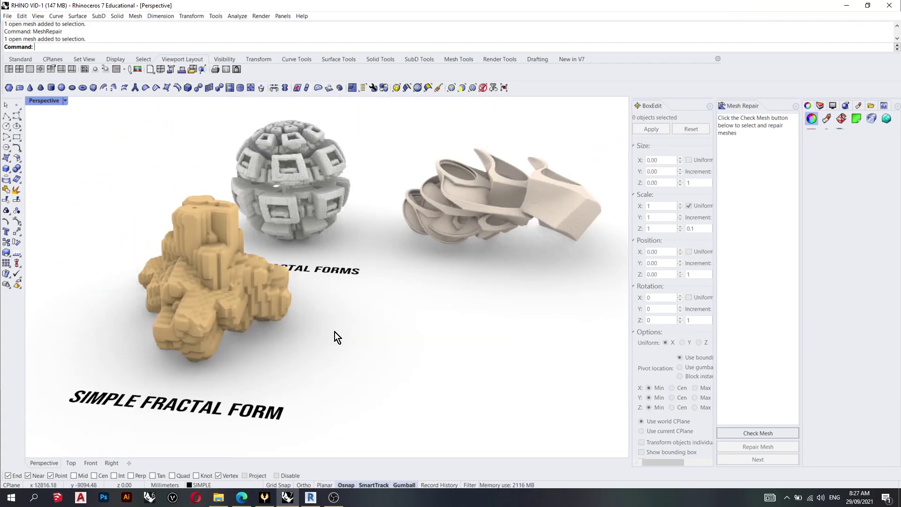
pyautogui.moveTo(334, 325); pyautogui.dragTo(368, 283, button='right')
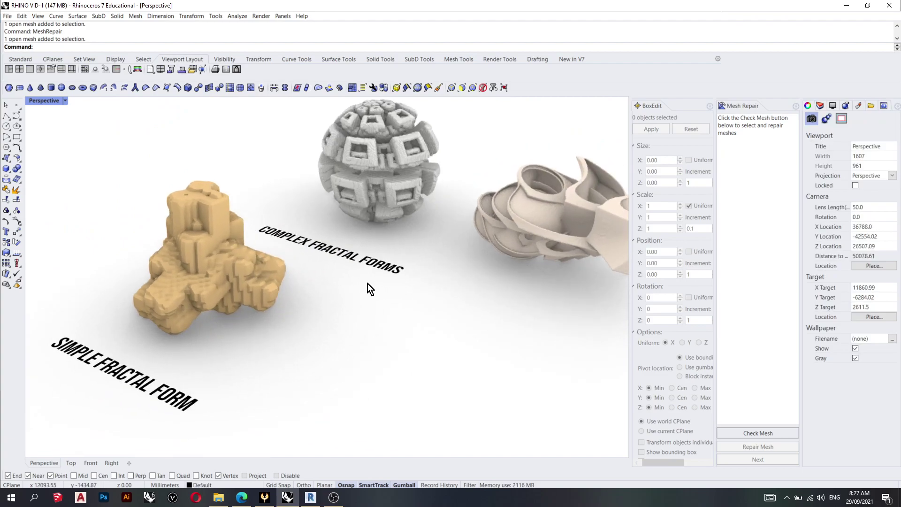
pyautogui.scroll(-3, 357, 263)
pyautogui.moveTo(441, 253); pyautogui.dragTo(422, 262, button='right')
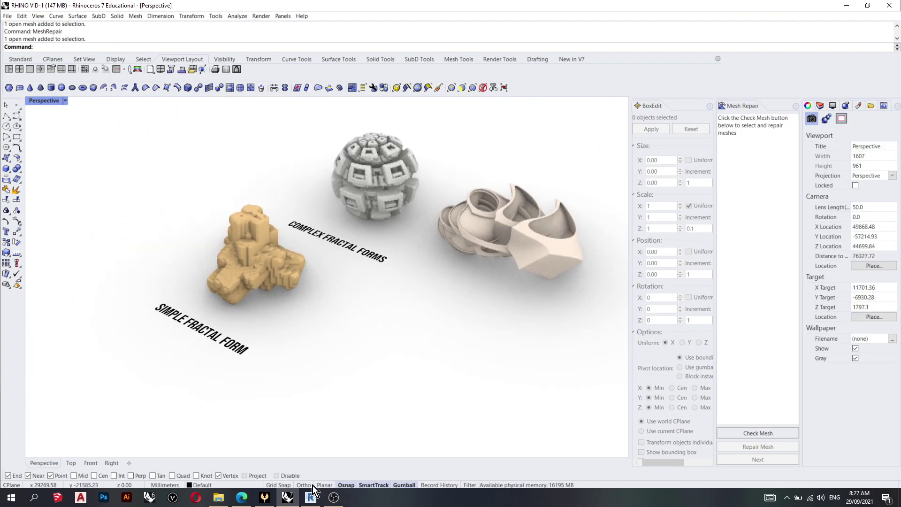
# - Switch to Incendia Next and close the volumetric mode of the Quaternion IFS fractal
pyautogui.click(266, 499)
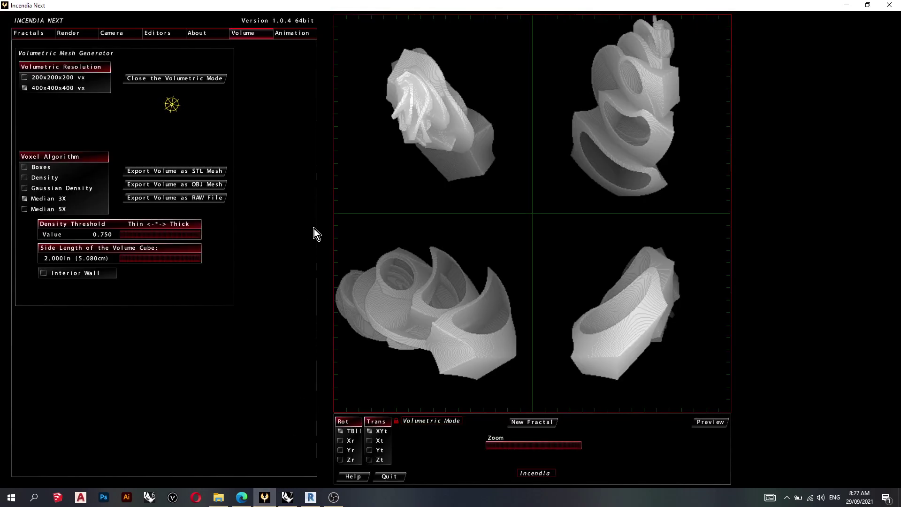
pyautogui.click(35, 32)
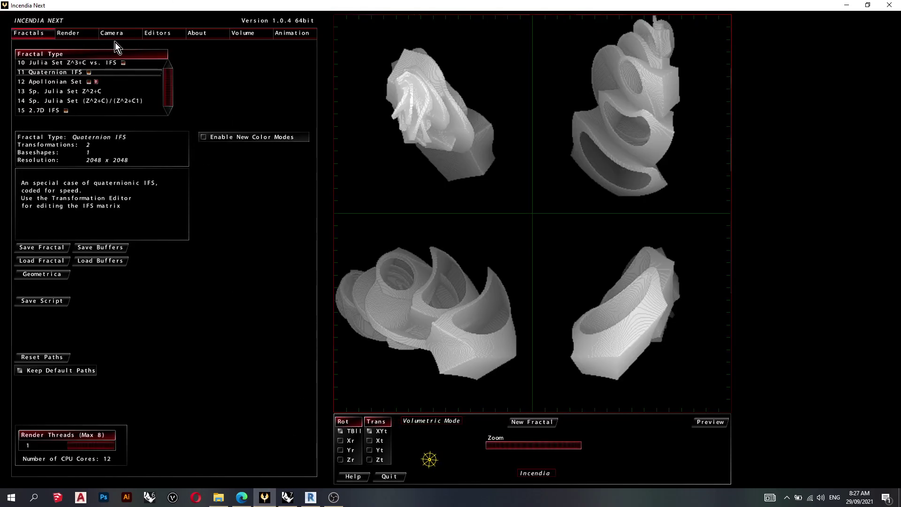
pyautogui.click(244, 33)
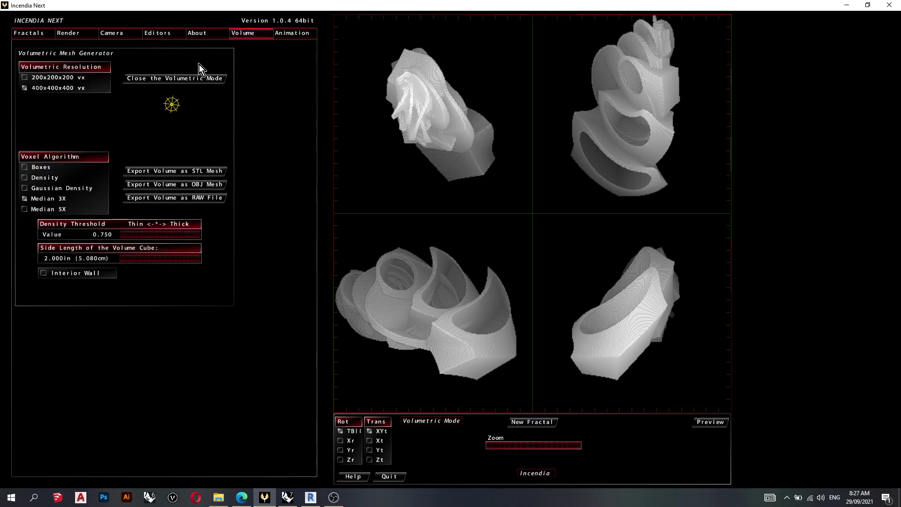
pyautogui.click(187, 77)
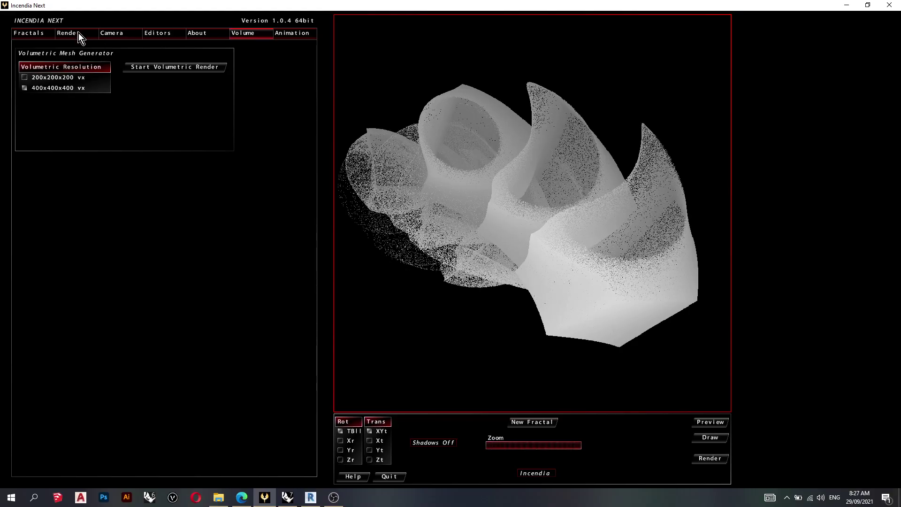
# - Examine the list of available fractal types and the Quaternion IFS fractal preview
pyautogui.click(32, 34)
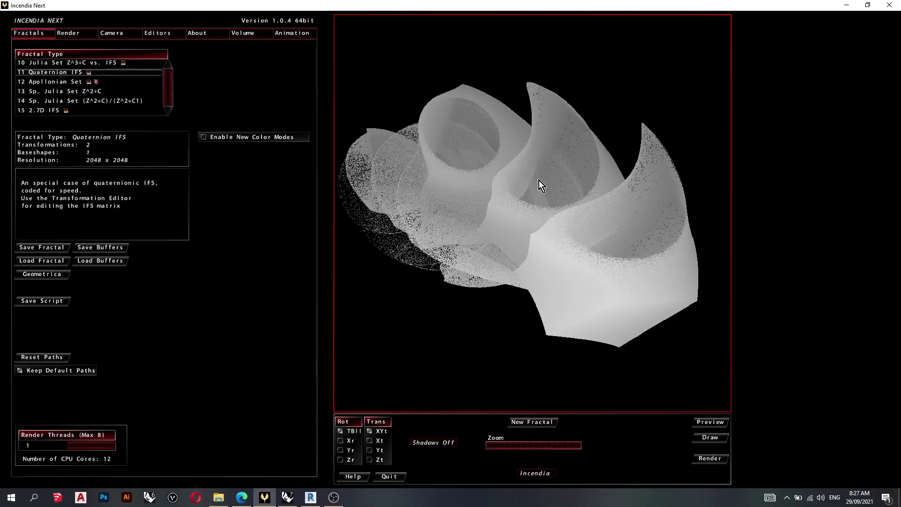
pyautogui.moveTo(539, 181)
pyautogui.mouseDown()
pyautogui.moveTo(526, 210)
pyautogui.moveTo(534, 190)
pyautogui.moveTo(510, 215)
pyautogui.mouseUp()
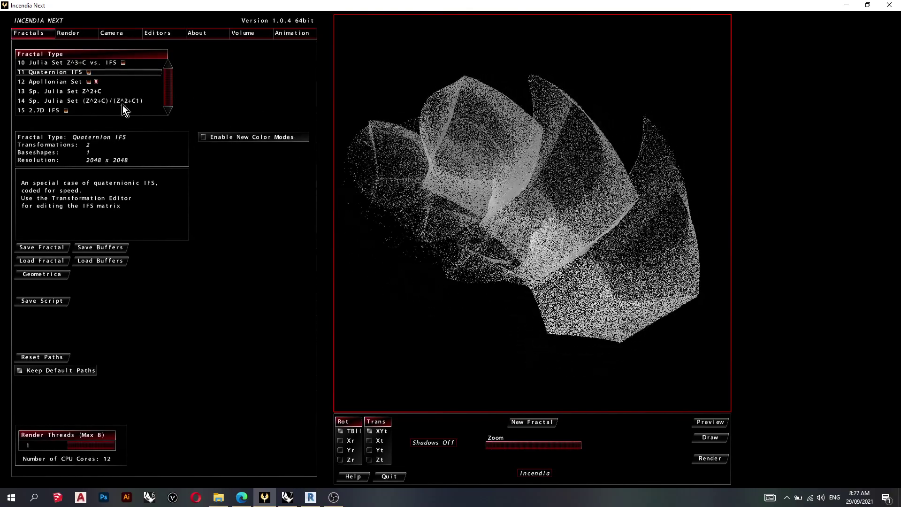
pyautogui.scroll(5, 169, 67)
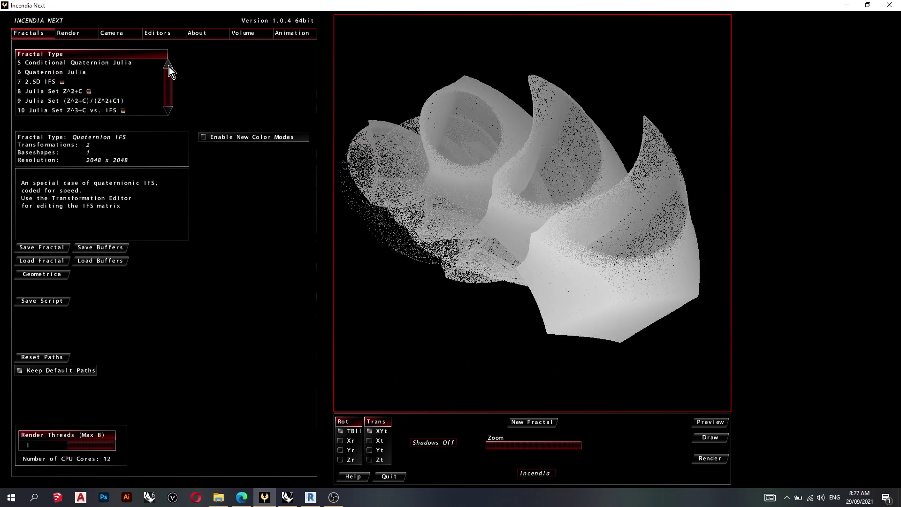
pyautogui.scroll(-4, 169, 114)
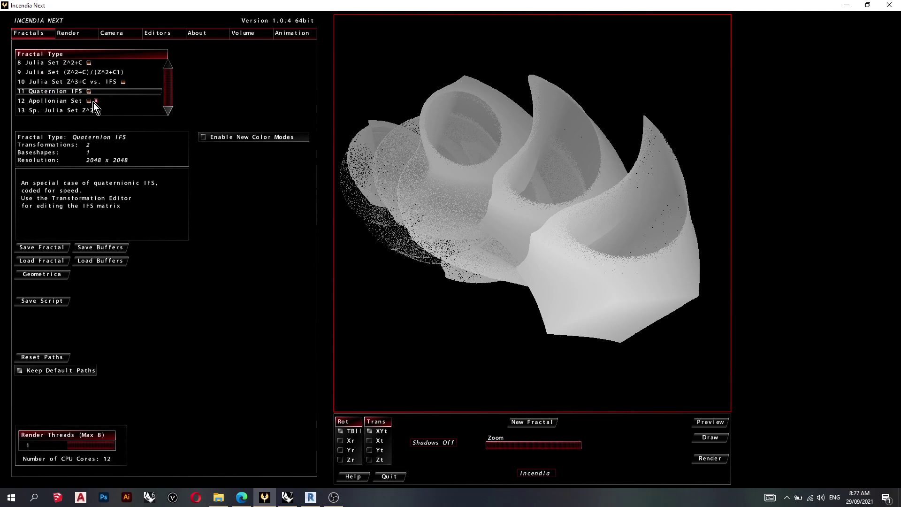
pyautogui.click(170, 111)
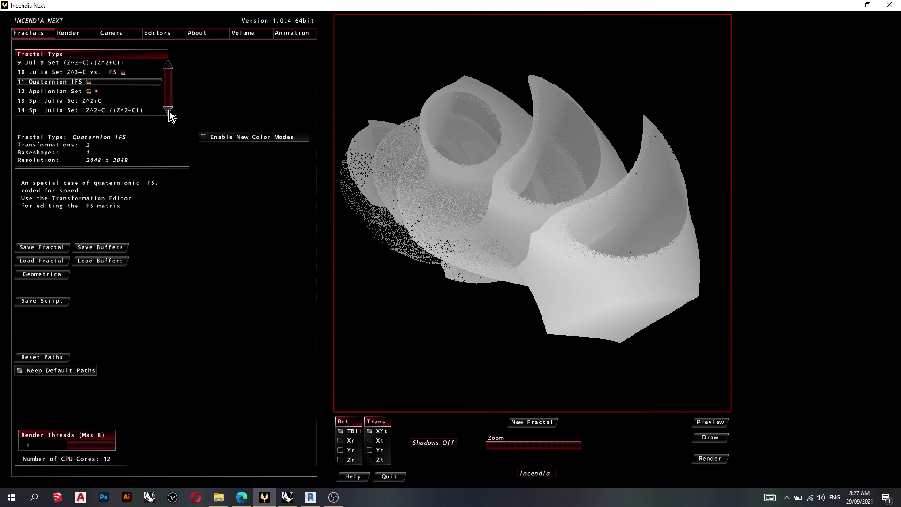
pyautogui.click(167, 67)
pyautogui.click(168, 68)
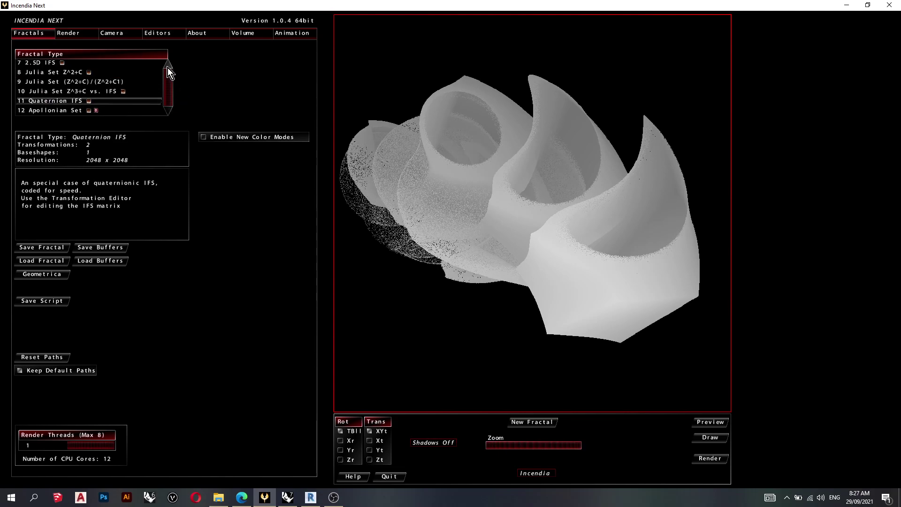
# - Examine the Cube baseshape in the baseshape editor in points and vector display, and leave edit mode
pyautogui.click(157, 34)
pyautogui.click(27, 66)
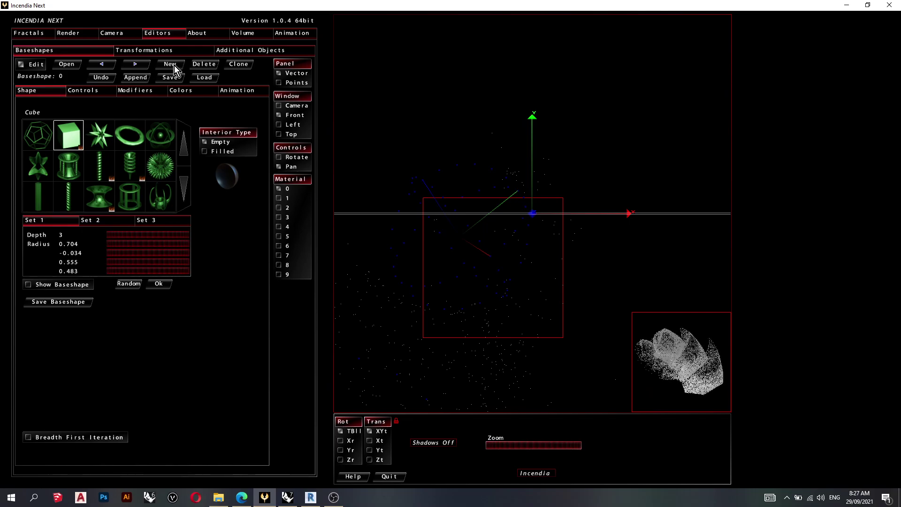
pyautogui.click(280, 83)
pyautogui.click(280, 74)
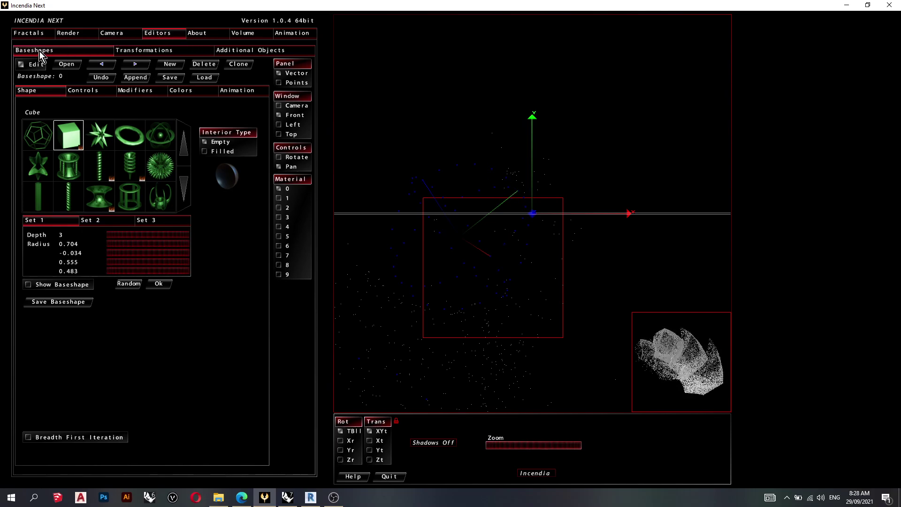
pyautogui.click(21, 64)
# - Render the fractal with its material and generate its volumetric render at 400x400x400 vx
pyautogui.click(86, 32)
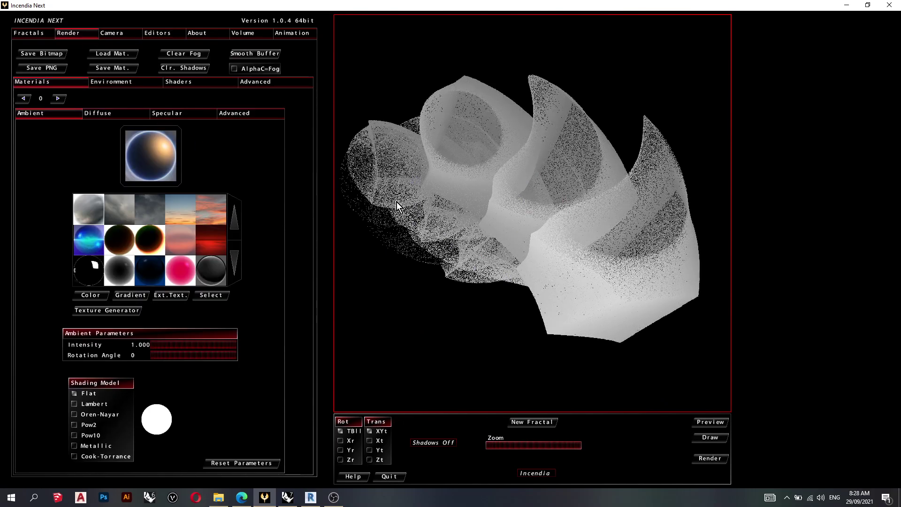
pyautogui.click(699, 393)
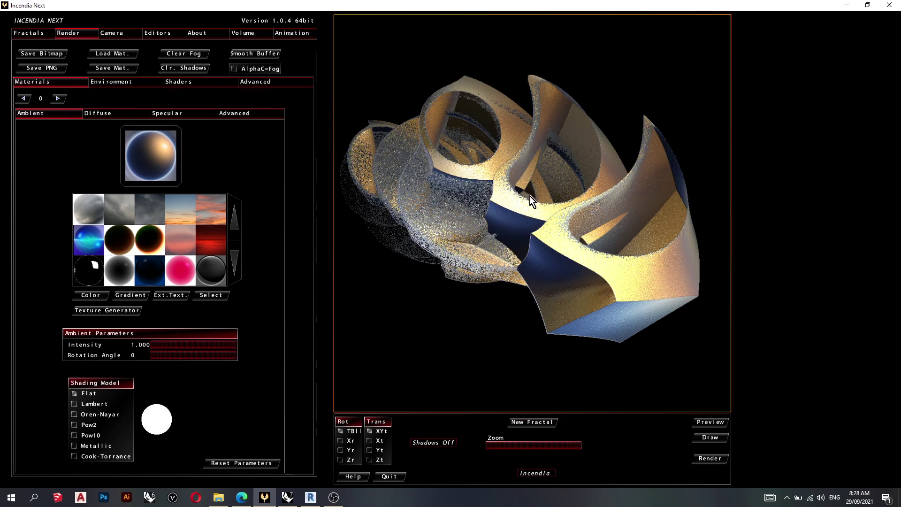
pyautogui.click(238, 35)
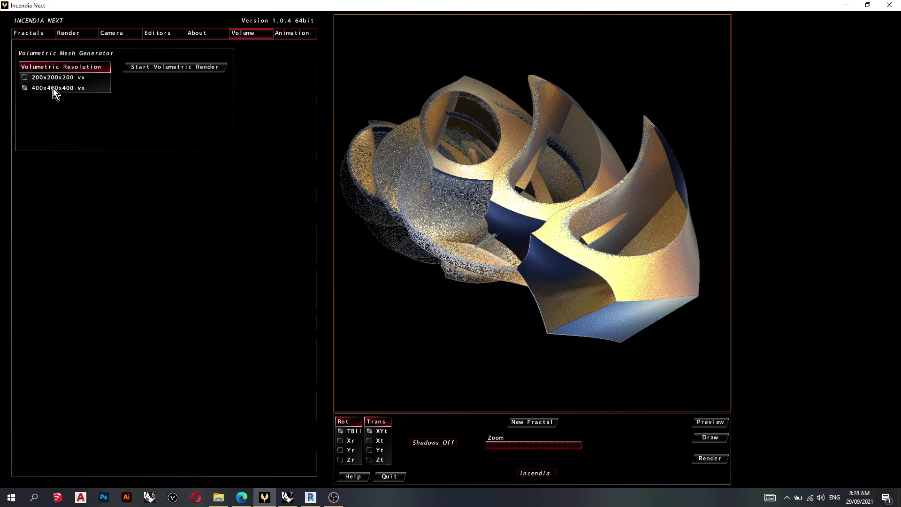
pyautogui.click(183, 69)
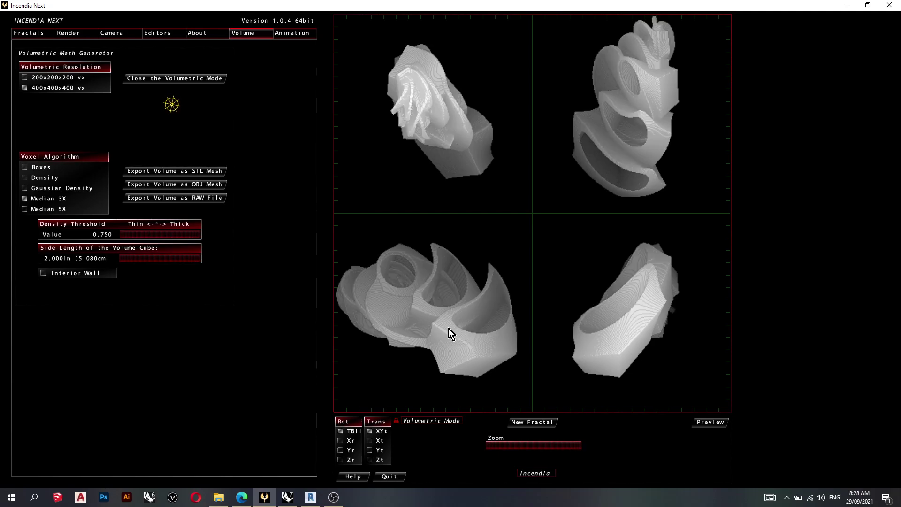
# - Close the volumetric mode again and re-render the fractal with its material
pyautogui.click(73, 33)
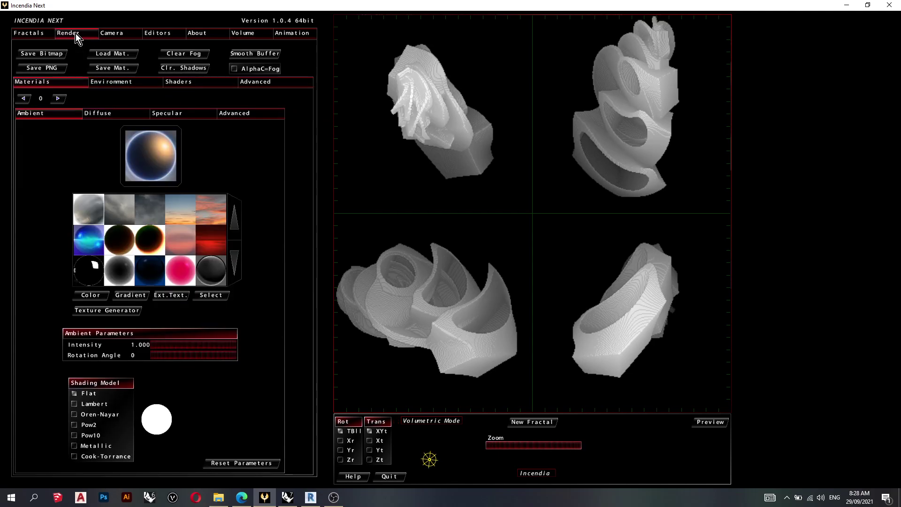
pyautogui.click(237, 32)
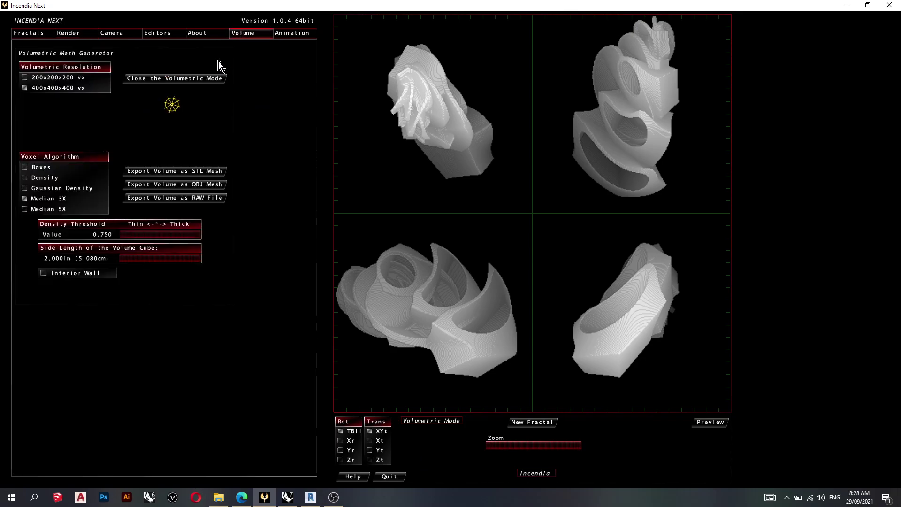
pyautogui.click(73, 33)
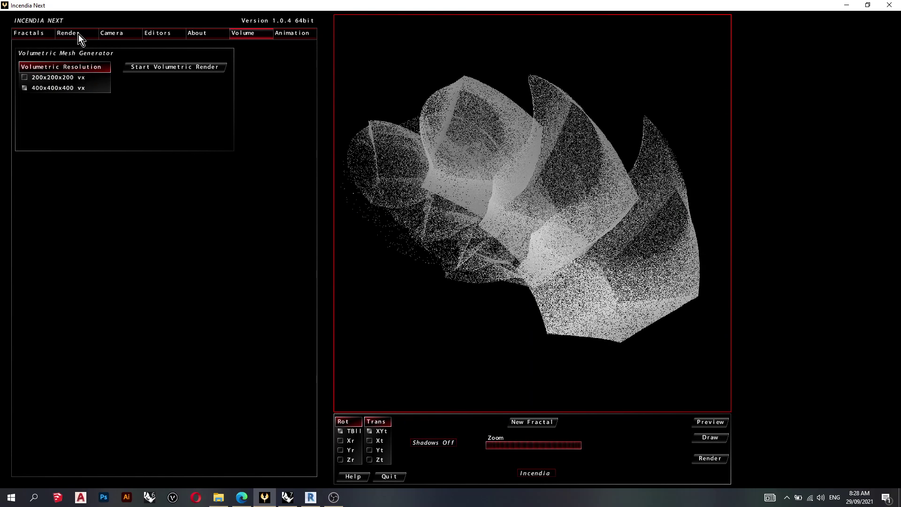
pyautogui.click(719, 422)
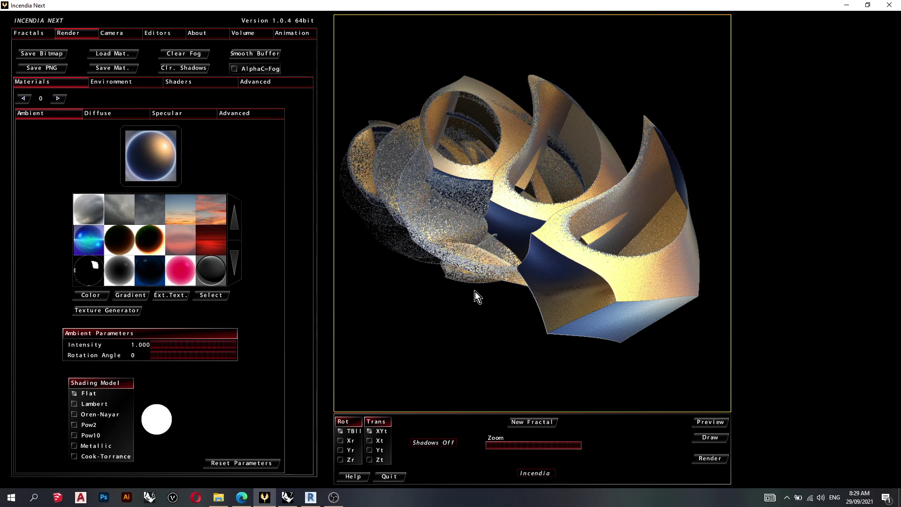
# - Switch to Rhino and duplicate the simple fractal form along X, placing the copy at about X position 14020 mm
pyautogui.click(288, 497)
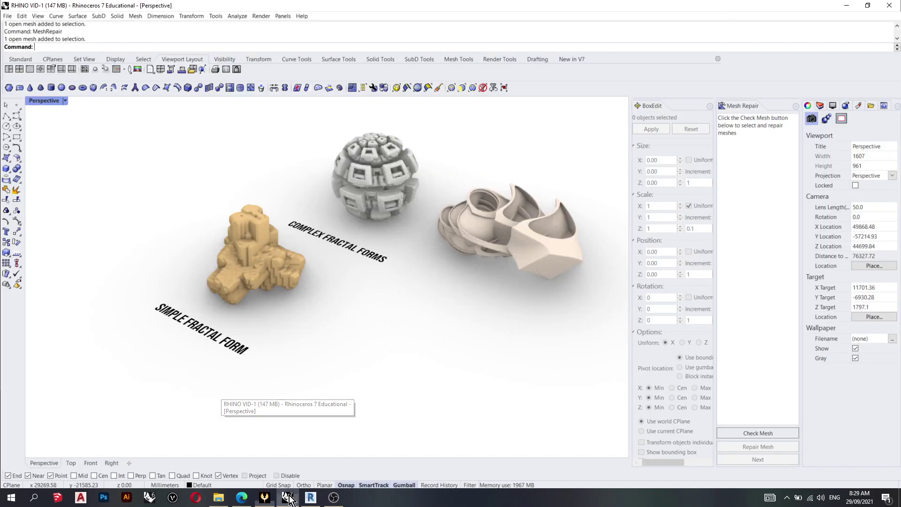
pyautogui.moveTo(387, 230); pyautogui.dragTo(359, 242, button='right')
pyautogui.scroll(5, 305, 226)
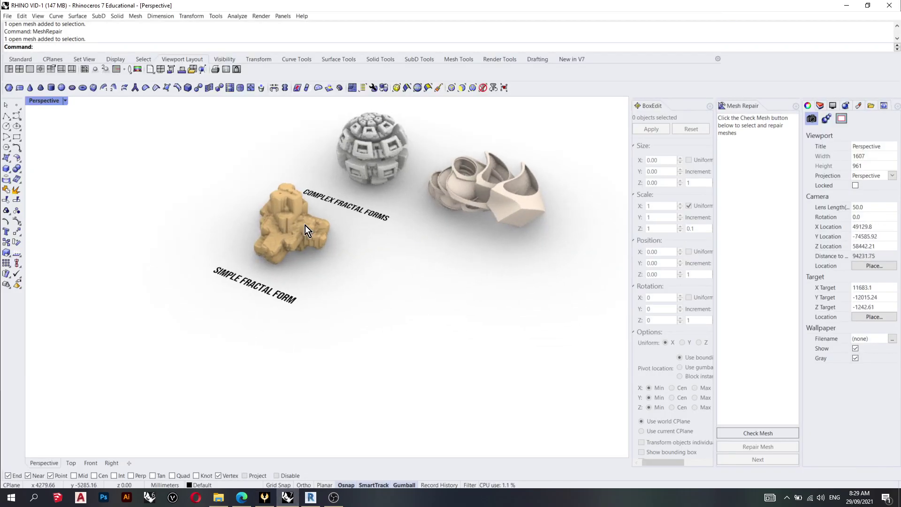
pyautogui.click(305, 226)
pyautogui.moveTo(305, 226); pyautogui.dragTo(352, 247, button='right')
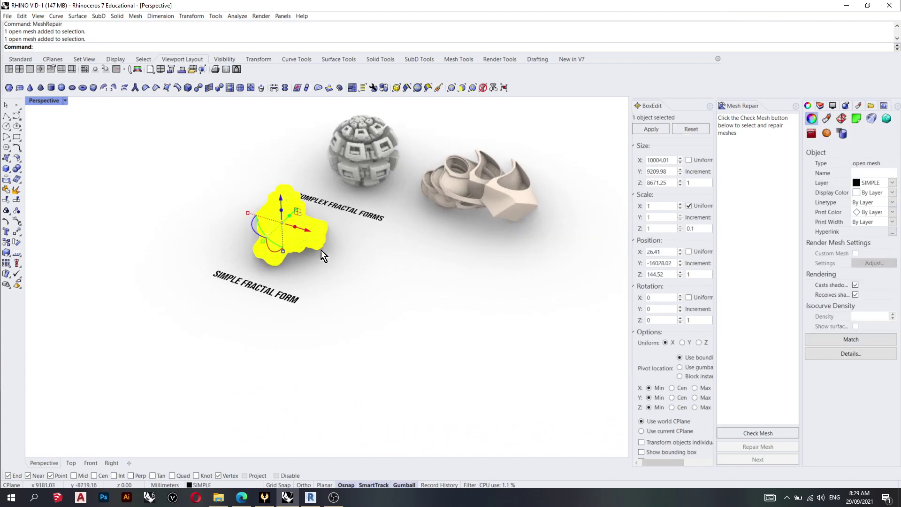
pyautogui.moveTo(311, 232); pyautogui.dragTo(424, 270)
pyautogui.press('alt')
pyautogui.click(481, 287)
pyautogui.scroll(2, 467, 269)
pyautogui.scroll(-2, 467, 269)
pyautogui.moveTo(467, 268); pyautogui.dragTo(457, 280, button='right')
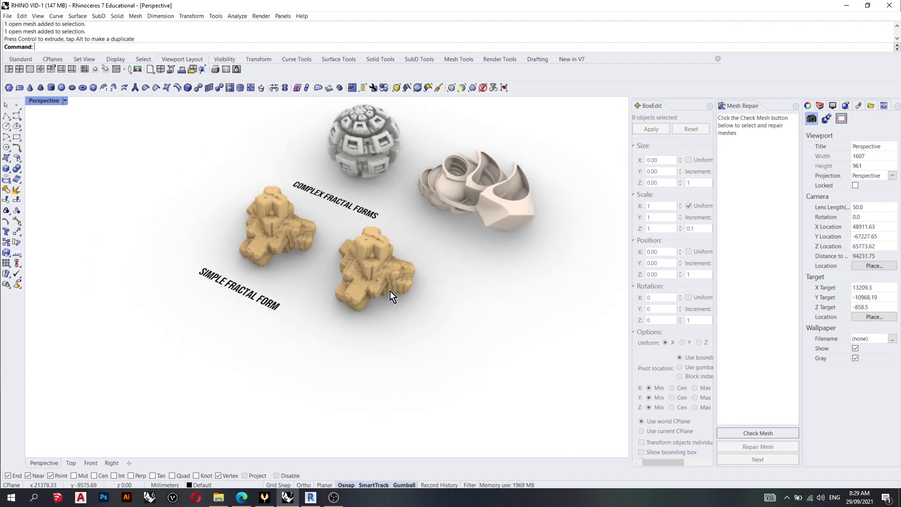
# - Compare the two simple fractal forms with the complex ones, briefly selecting the spherical mesh
pyautogui.moveTo(389, 291); pyautogui.dragTo(393, 212, button='right')
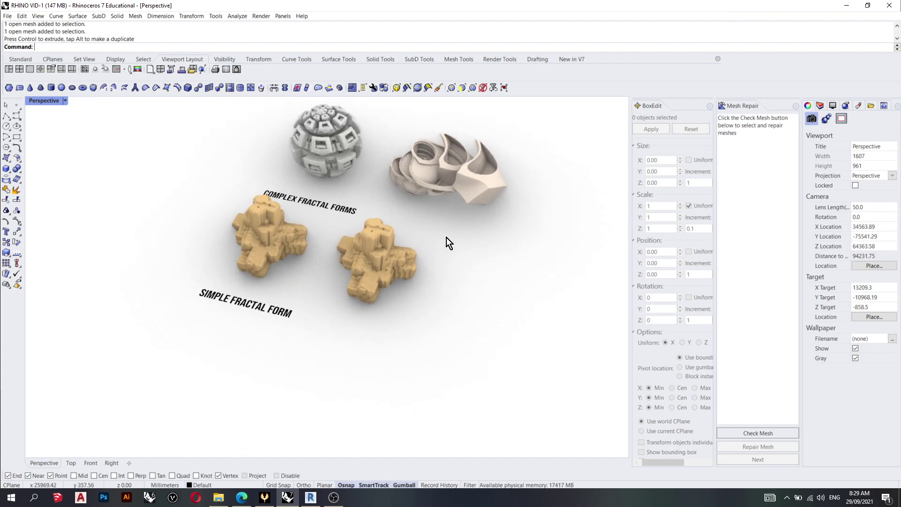
pyautogui.moveTo(446, 238); pyautogui.dragTo(373, 125, button='right')
pyautogui.click(377, 124)
pyautogui.click(429, 117)
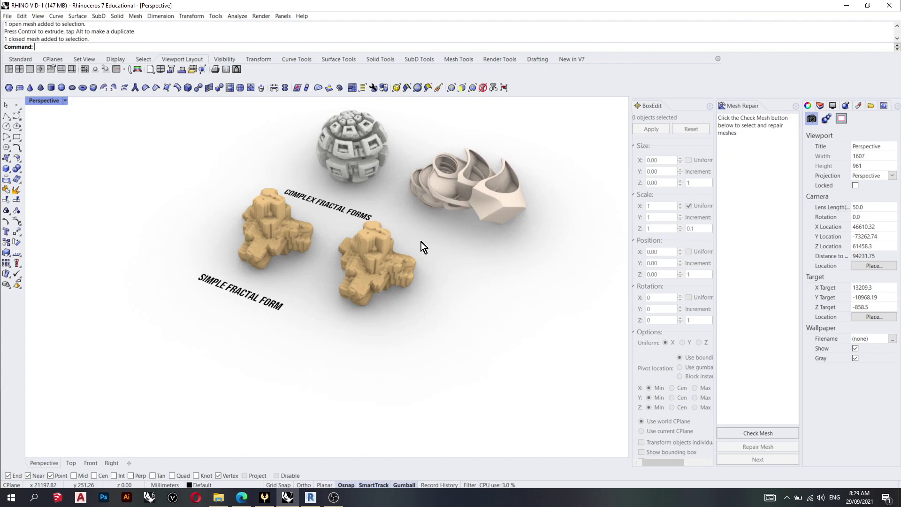
pyautogui.moveTo(423, 250); pyautogui.dragTo(412, 258, button='right')
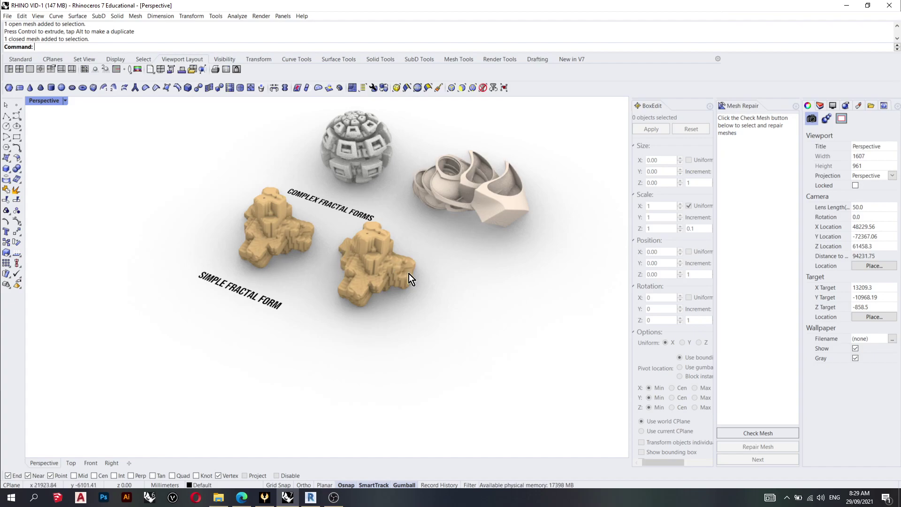
# - Try stretching the copied simple fractal form vertically with the gumball scale handle
pyautogui.scroll(-3, 282, 257)
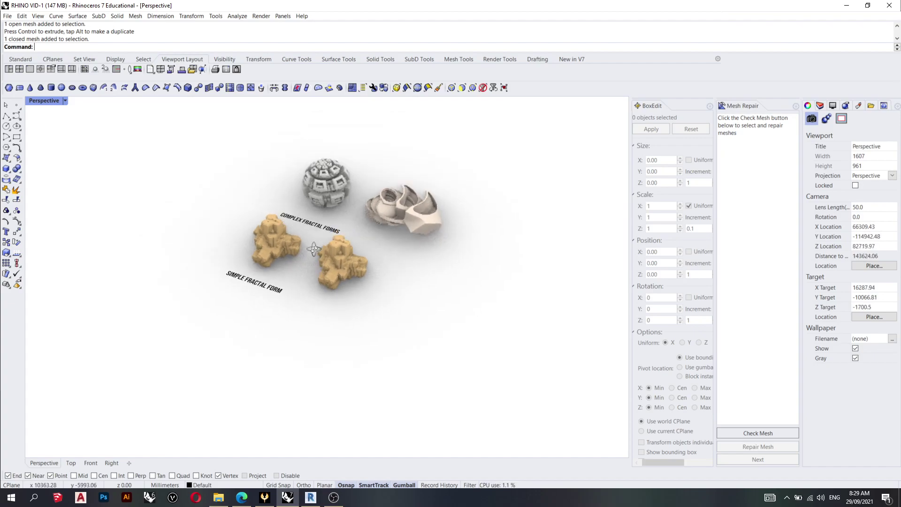
pyautogui.scroll(3, 342, 245)
pyautogui.scroll(-4, 343, 245)
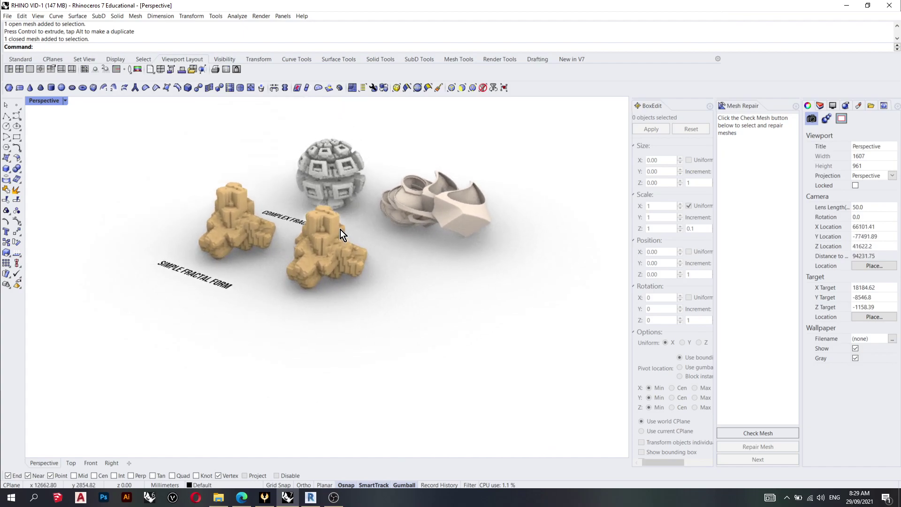
pyautogui.moveTo(342, 250); pyautogui.dragTo(338, 242, button='right')
pyautogui.click(343, 253)
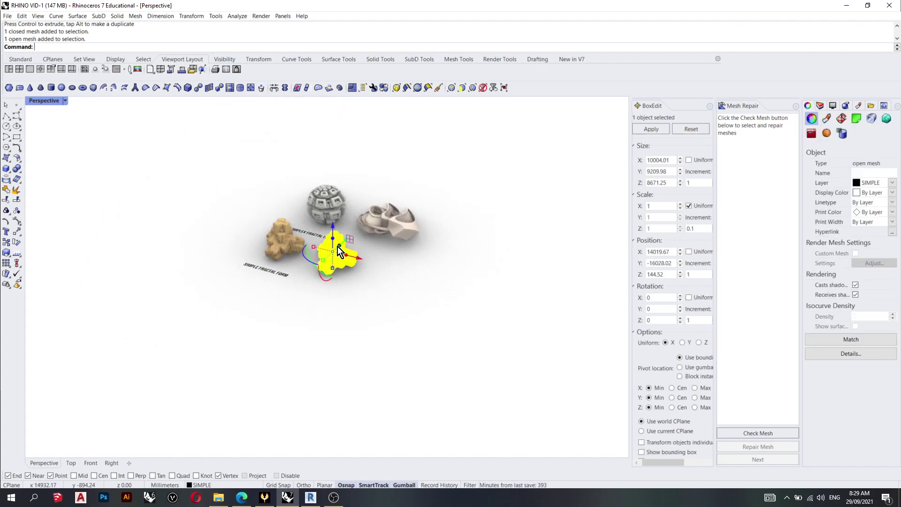
pyautogui.moveTo(333, 267); pyautogui.dragTo(334, 393)
pyautogui.click(404, 301)
# - Bring up the four-viewport layout and maximize the Top viewport, framing all the fractal forms
pyautogui.scroll(-3, 345, 299)
pyautogui.moveTo(345, 299); pyautogui.dragTo(345, 343, button='right')
pyautogui.click(19, 70)
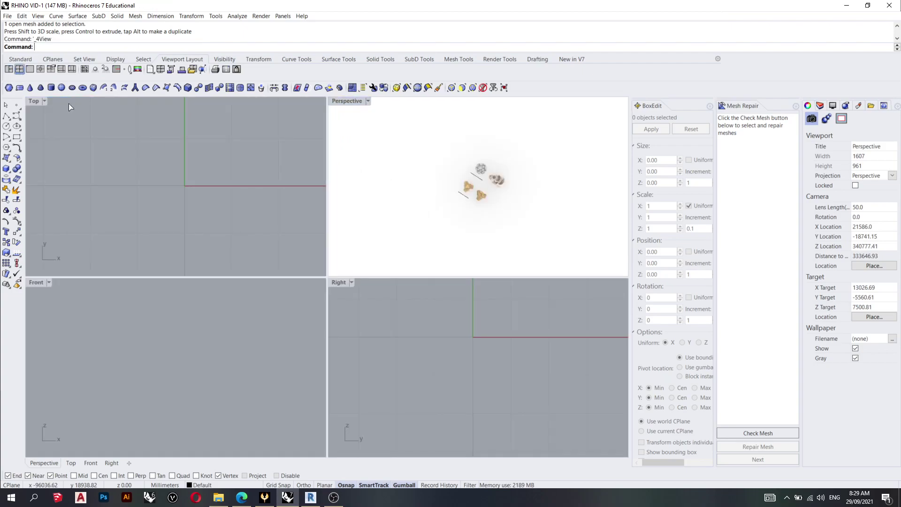
pyautogui.click(41, 103)
pyautogui.click(42, 100)
pyautogui.click(47, 111)
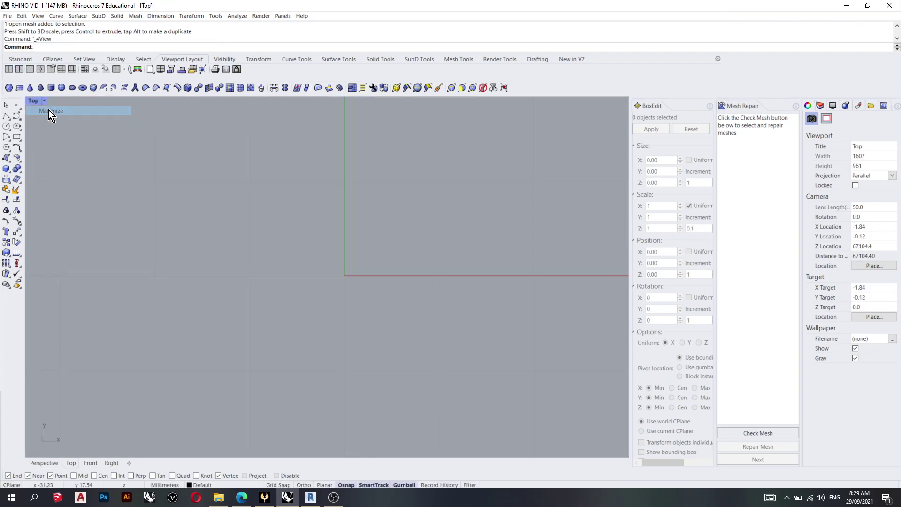
pyautogui.scroll(-10, 353, 275)
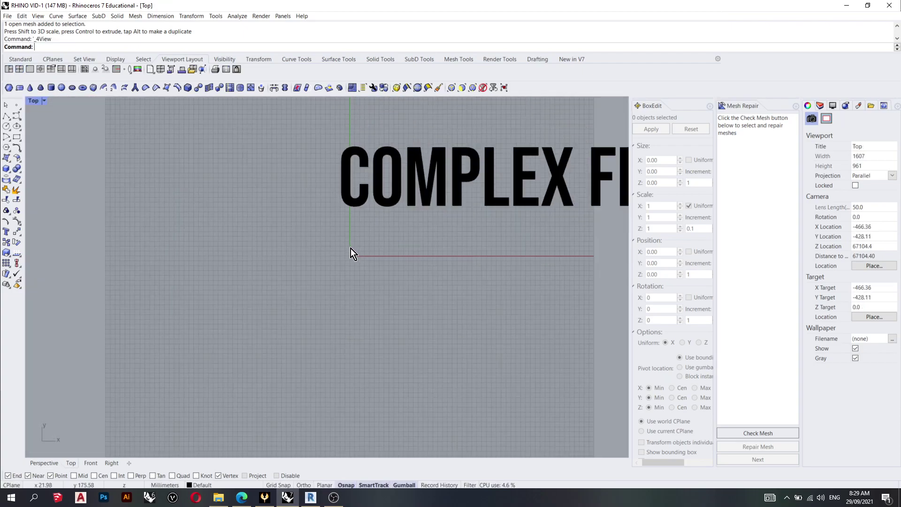
pyautogui.scroll(2, 408, 327)
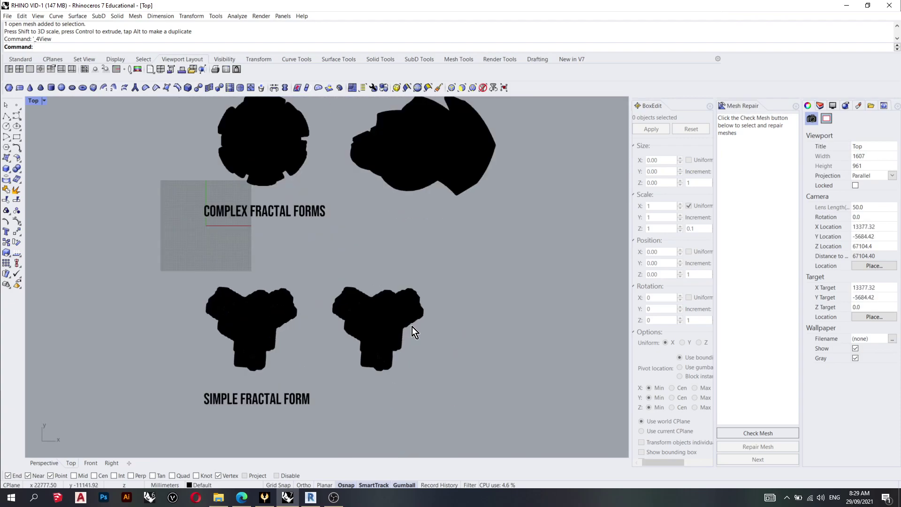
# - Inspect the two simple fractal forms from above in Rendered display and return the Top view to Shaded
pyautogui.click(44, 101)
pyautogui.click(50, 149)
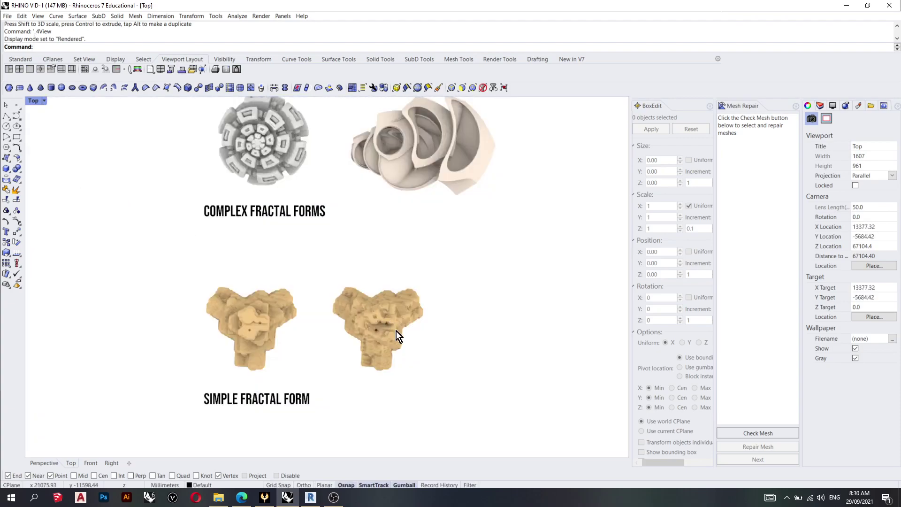
pyautogui.scroll(5, 404, 334)
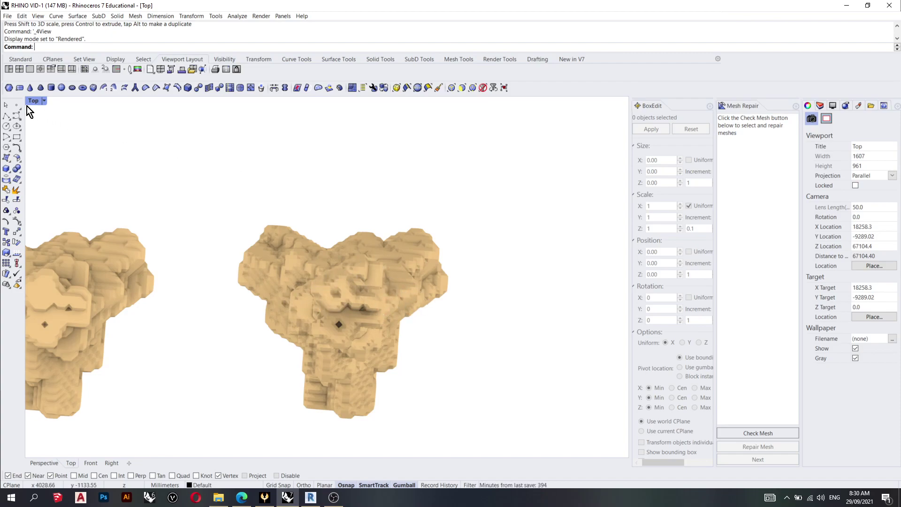
pyautogui.click(46, 101)
pyautogui.click(53, 137)
pyautogui.scroll(-5, 292, 240)
pyautogui.scroll(-5, 229, 165)
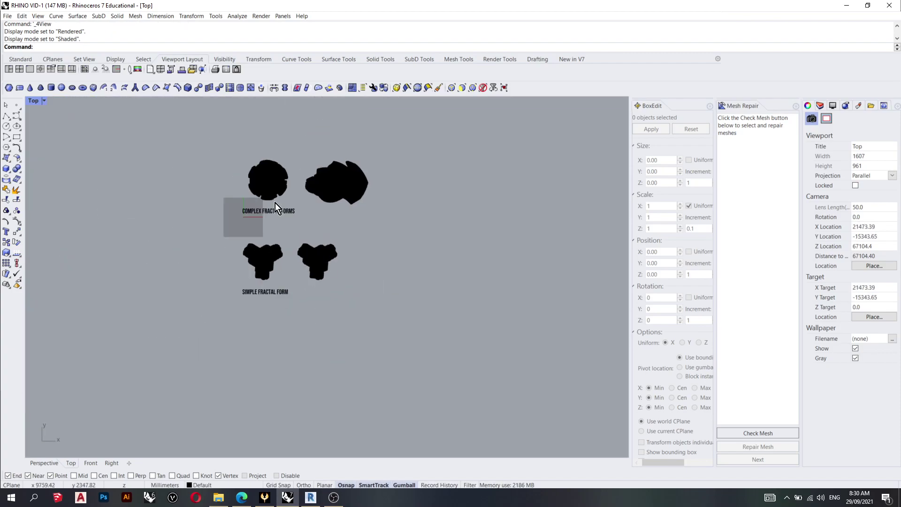
# - Restore the four-viewport layout and maximize the Perspective viewport
pyautogui.click(18, 71)
pyautogui.click(330, 107)
pyautogui.click(368, 100)
pyautogui.click(365, 112)
pyautogui.moveTo(317, 231); pyautogui.dragTo(359, 225, button='right')
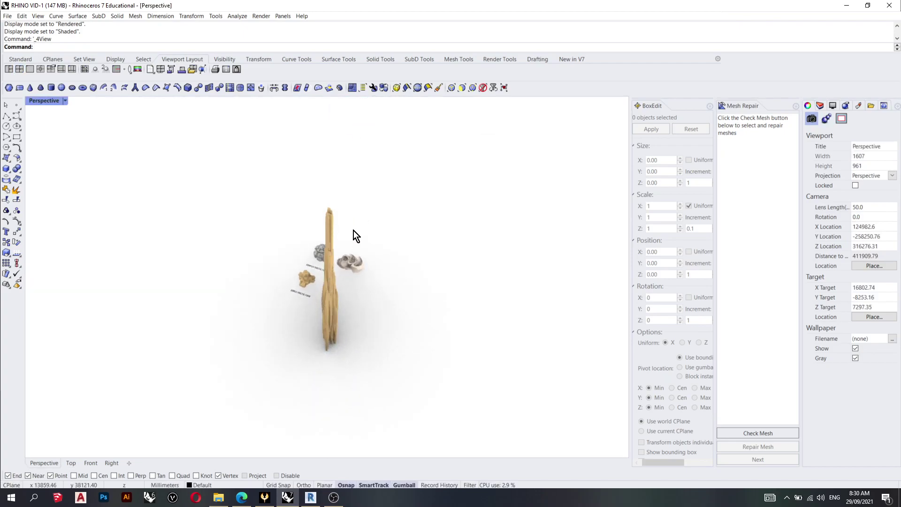
# - Undo the last gumball scale of the copied simple fractal form and deselect it
pyautogui.hotkey('ctrl', 'z')
pyautogui.scroll(10, 350, 293)
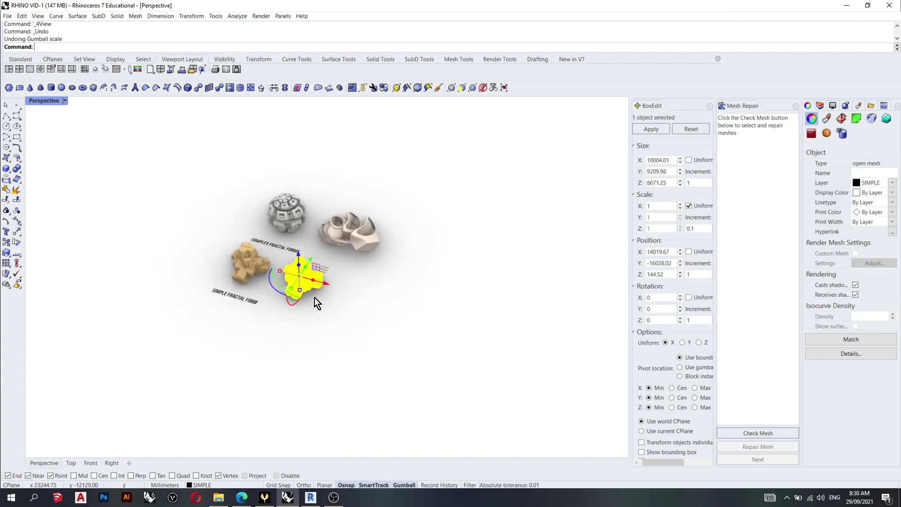
pyautogui.click(336, 278)
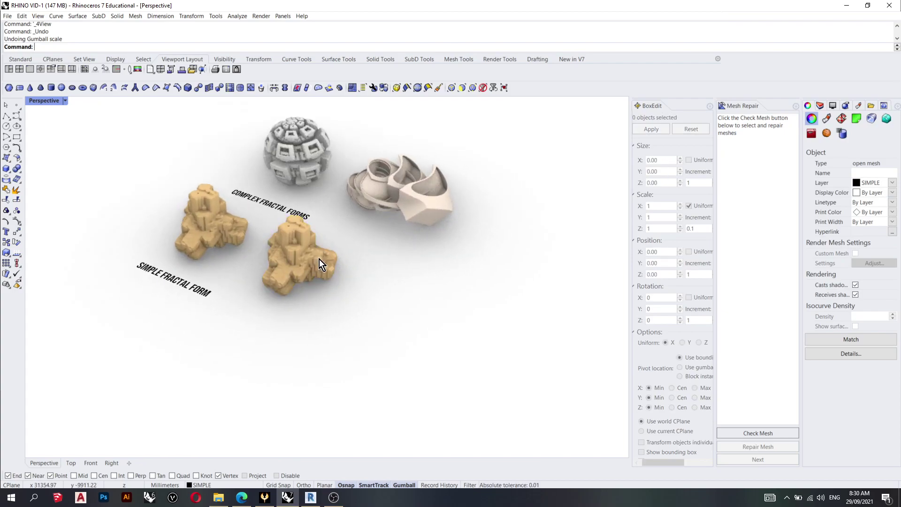
# - Smooth the copied simple fractal mesh with the Smooth command
pyautogui.click(322, 260)
pyautogui.click(361, 273)
pyautogui.click(319, 263)
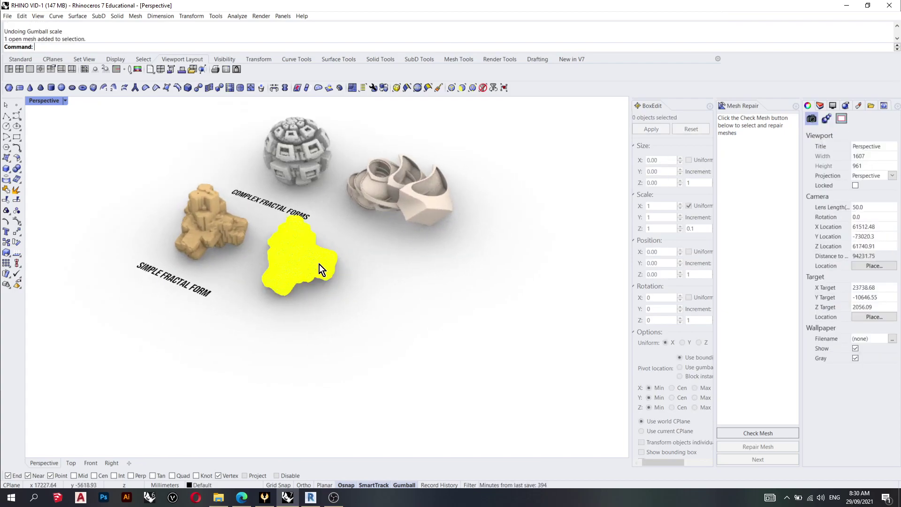
pyautogui.write('Smooth')
pyautogui.press('Return')
pyautogui.click(411, 316)
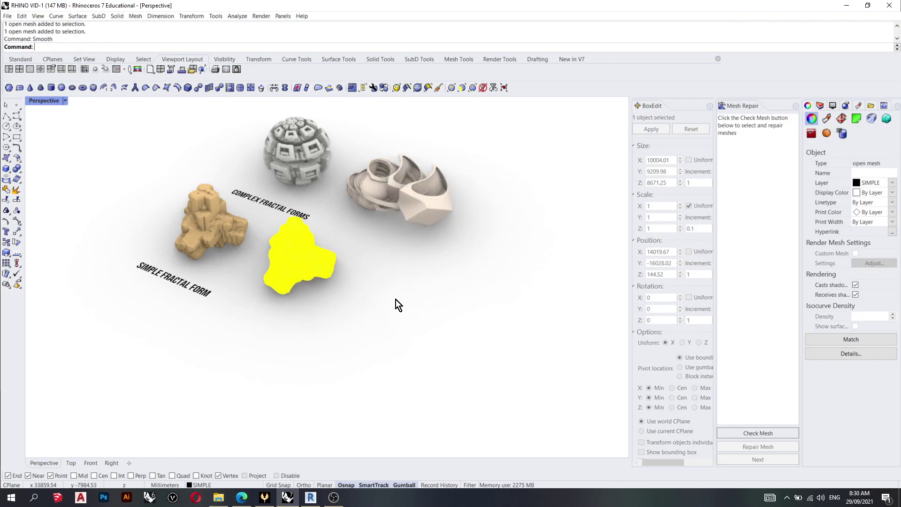
# - Duplicate the smoothed simple form along X, placing the copy at about X position 25660 mm
pyautogui.click(386, 290)
pyautogui.click(293, 258)
pyautogui.moveTo(314, 261); pyautogui.dragTo(399, 297)
pyautogui.click(463, 271)
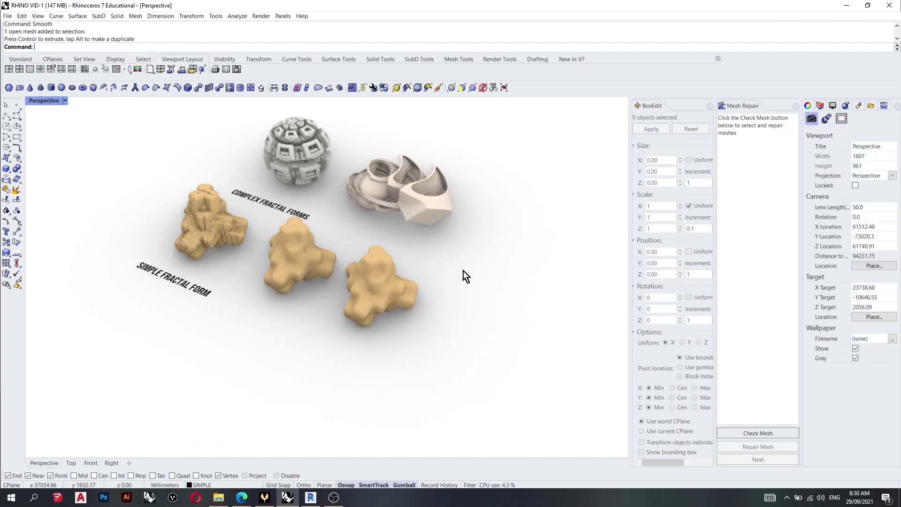
# - Try reducing the newest smoothed copy to 591 polygons with ReduceMesh, and undo the reduction
pyautogui.click(384, 275)
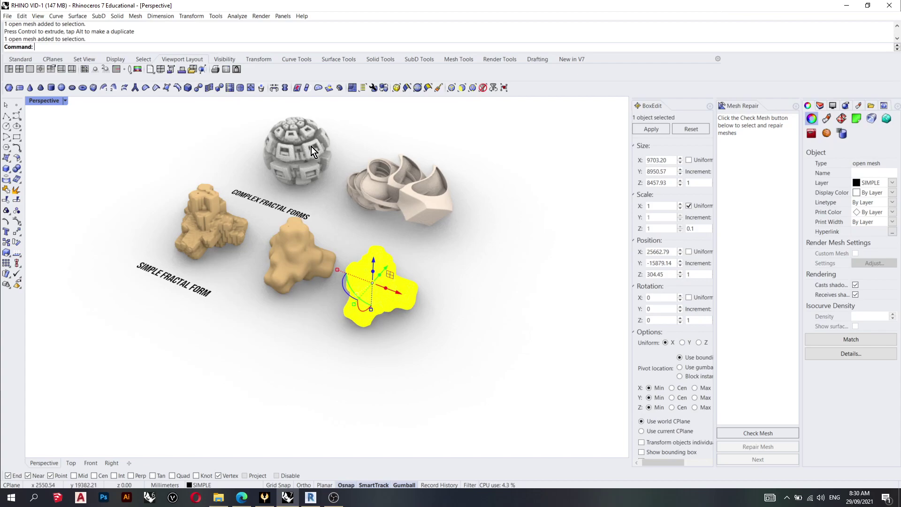
pyautogui.moveTo(323, 147); pyautogui.dragTo(318, 155, button='right')
pyautogui.moveTo(438, 229); pyautogui.dragTo(458, 222, button='right')
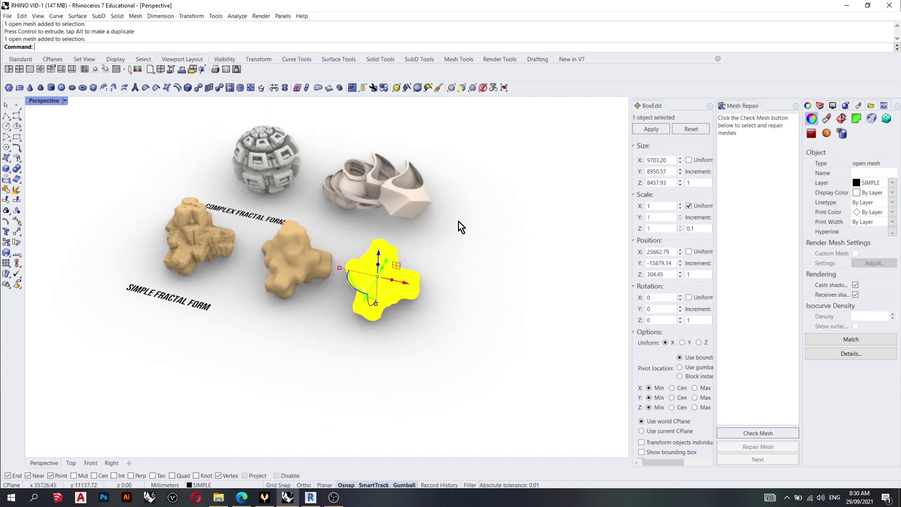
pyautogui.write('ReduceMesh')
pyautogui.press('Return')
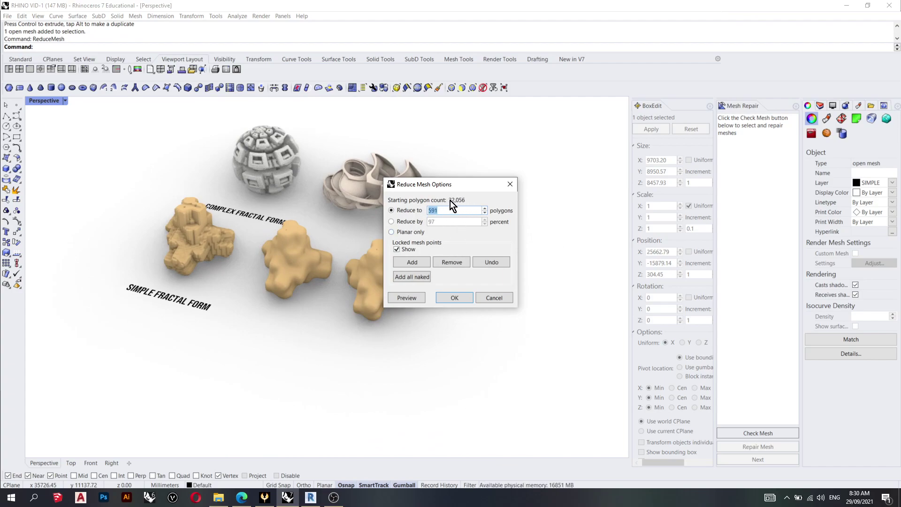
pyautogui.click(453, 298)
pyautogui.scroll(-4, 451, 300)
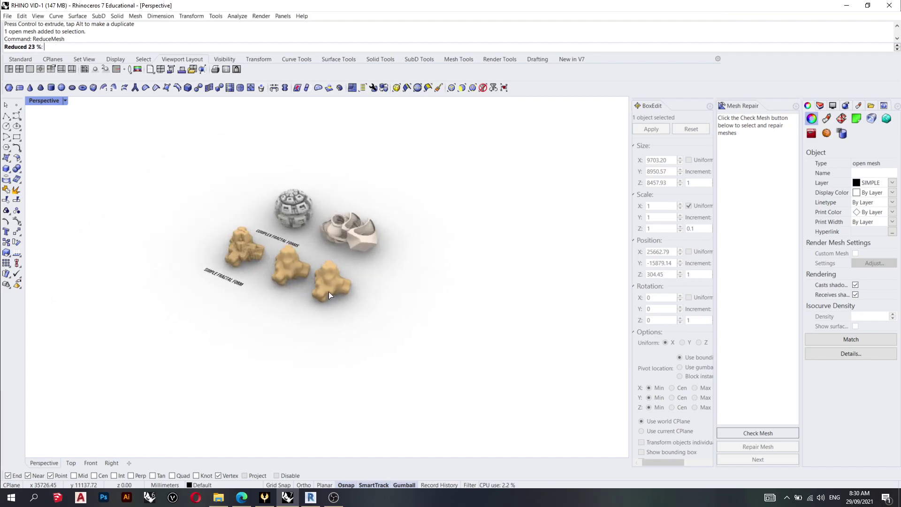
pyautogui.scroll(6, 331, 291)
pyautogui.scroll(-6, 400, 252)
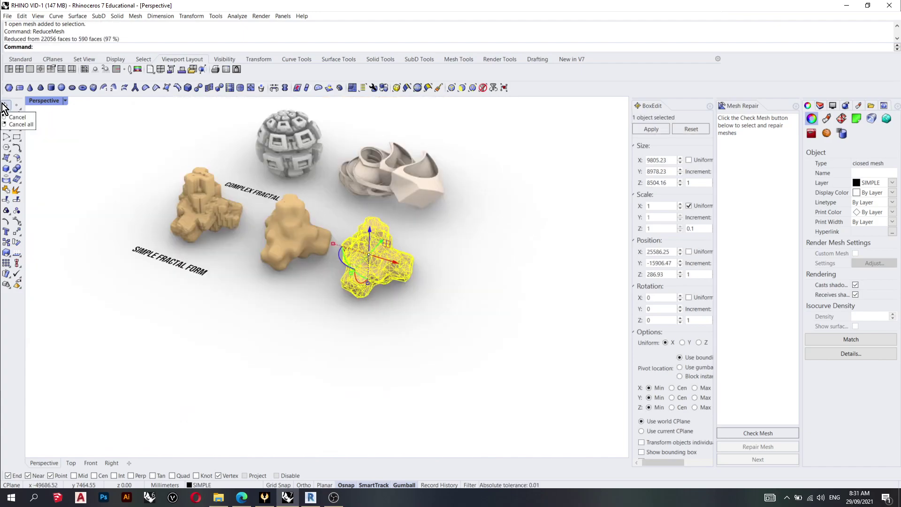
pyautogui.hotkey('ctrl', 'z')
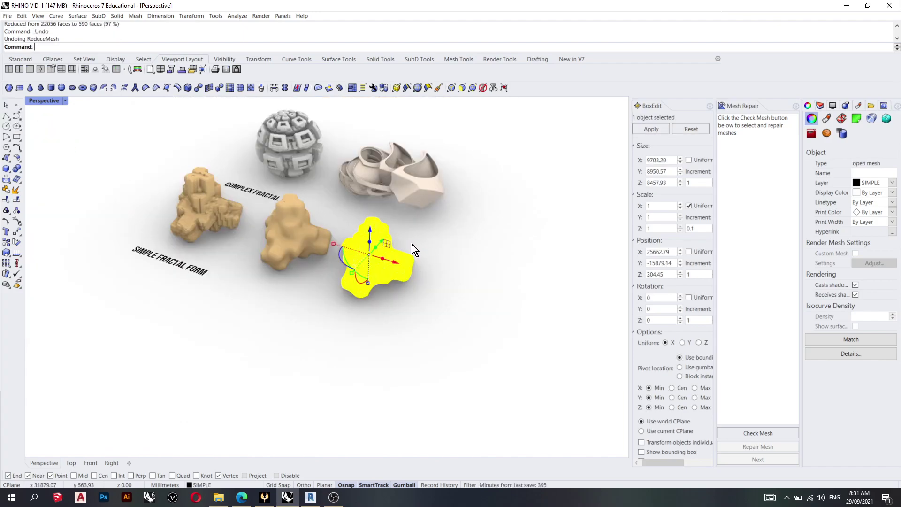
pyautogui.click(451, 241)
# - Check the newest smoothed copy in Mesh Repair and run the automatic repair, repeating the check and repair
pyautogui.click(375, 244)
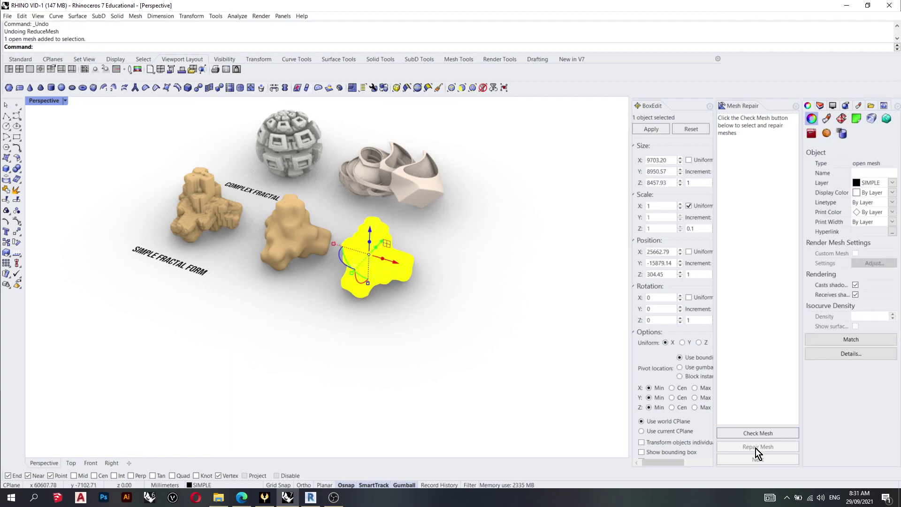
pyautogui.click(764, 435)
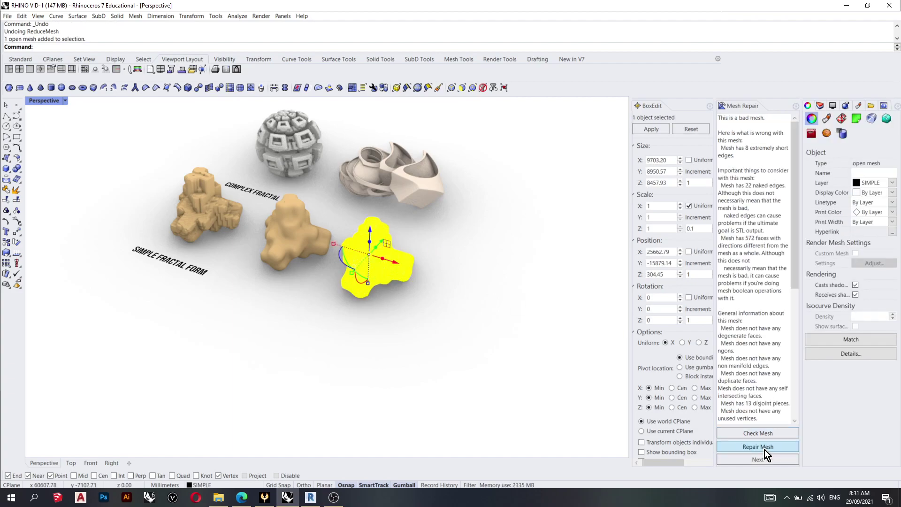
pyautogui.click(764, 450)
pyautogui.click(761, 432)
pyautogui.click(761, 445)
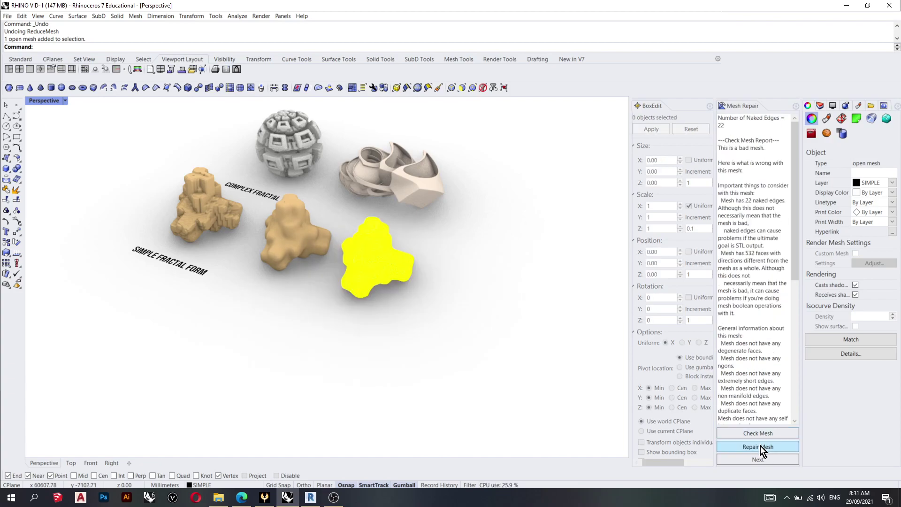
pyautogui.click(758, 432)
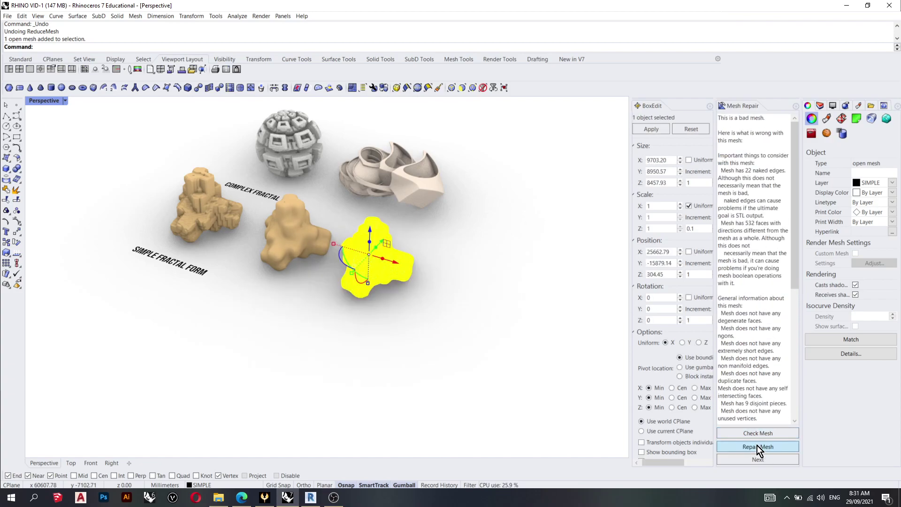
pyautogui.click(757, 446)
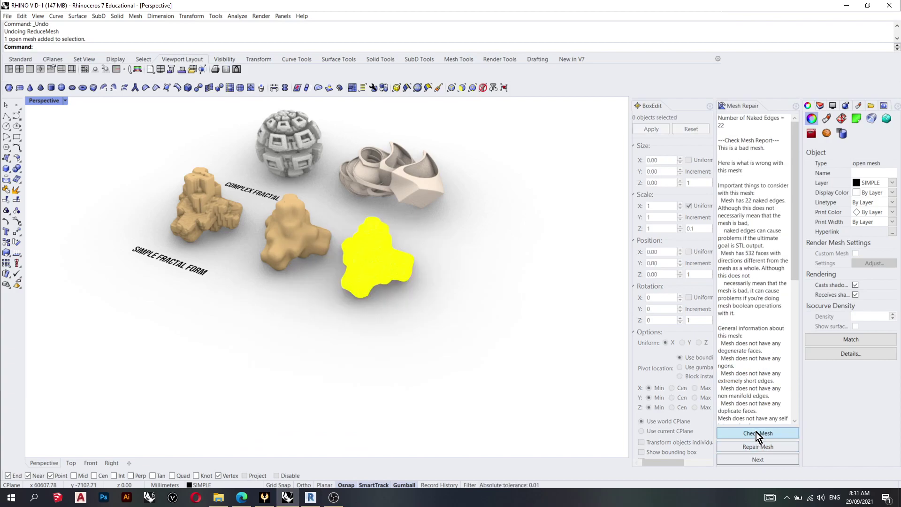
pyautogui.click(753, 444)
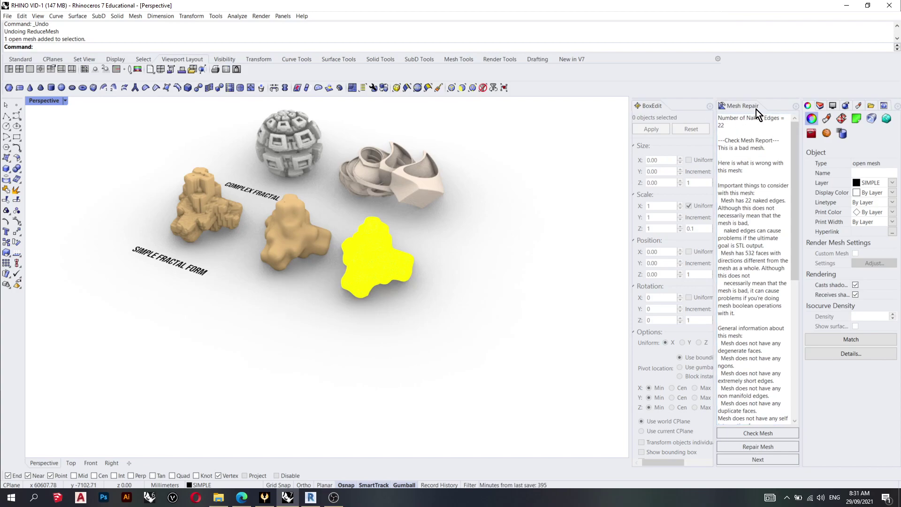
# - Repair the mesh's inconsistent normals and disjoint pieces in the detailed Mesh Repair stage and finish the repair
pyautogui.click(770, 461)
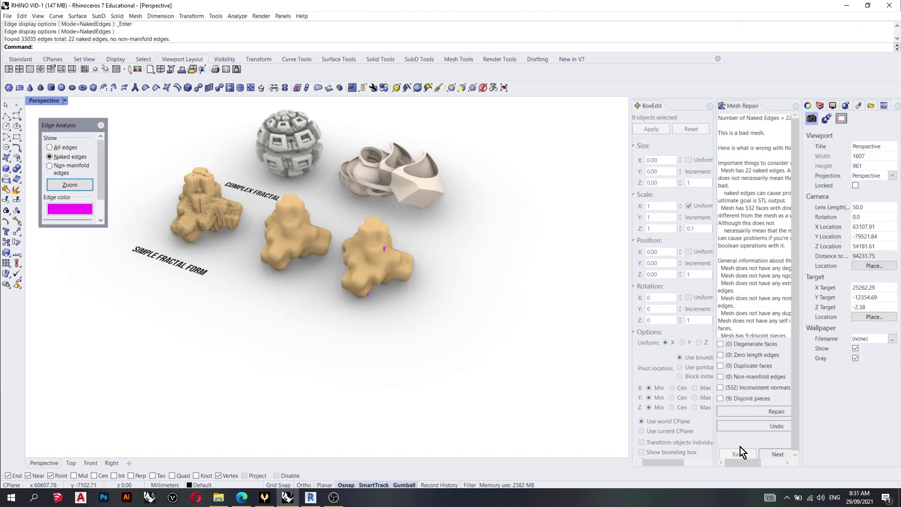
pyautogui.click(720, 398)
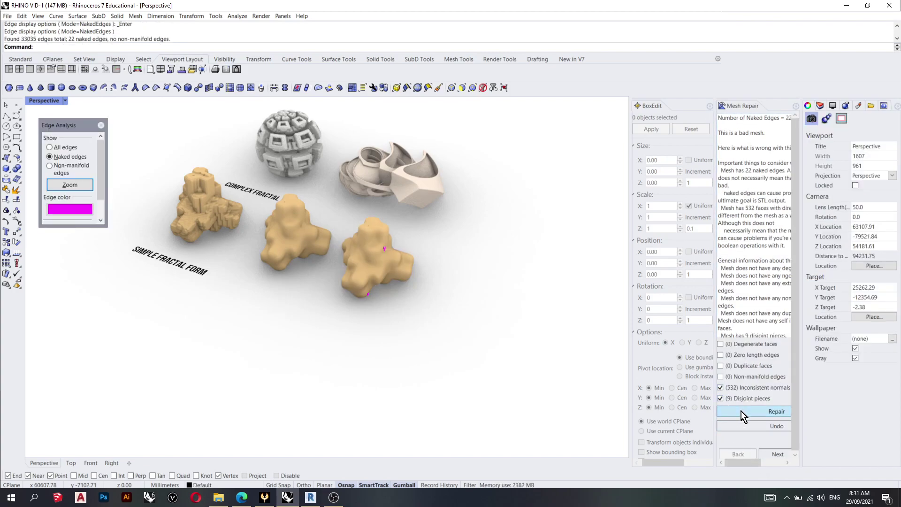
pyautogui.click(741, 411)
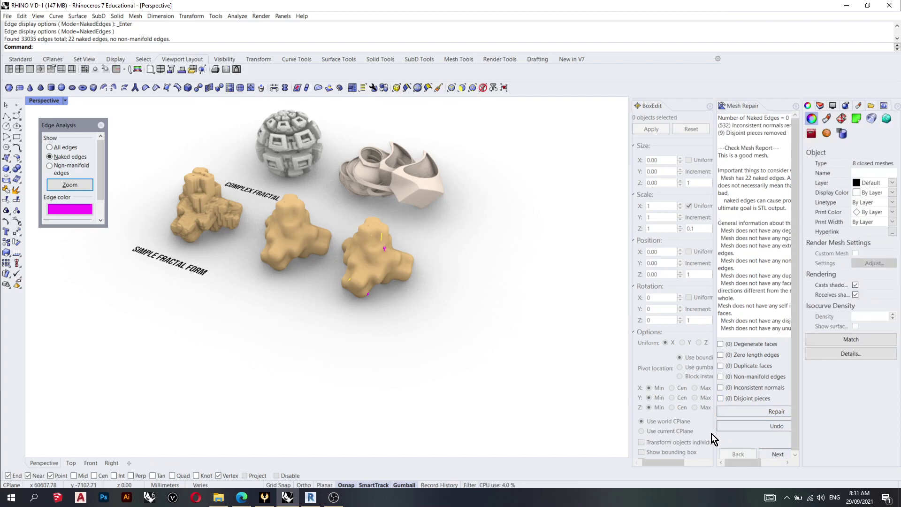
pyautogui.moveTo(713, 432); pyautogui.dragTo(679, 433)
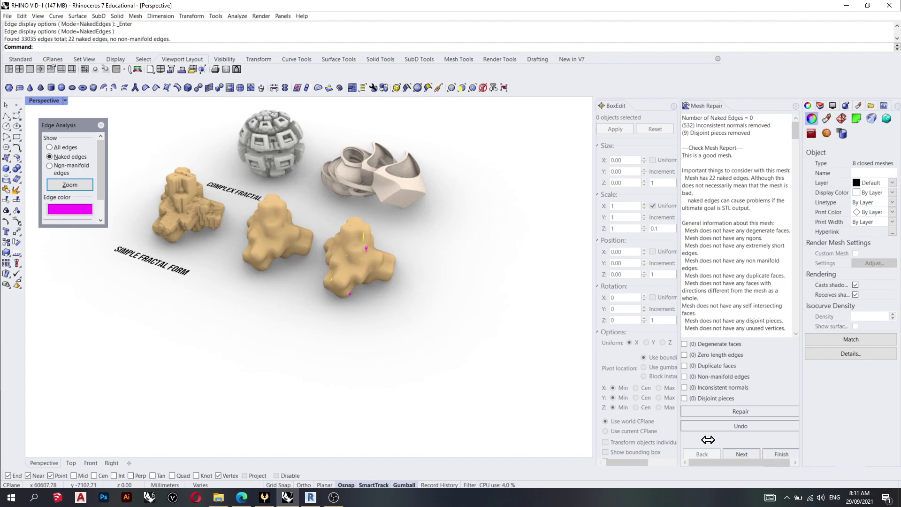
pyautogui.click(779, 453)
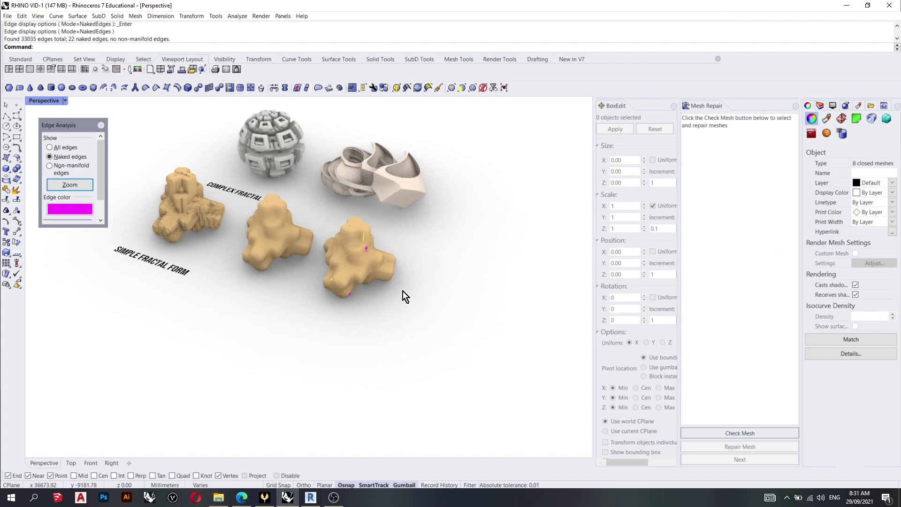
# - Set the Perspective viewport to Shaded display
pyautogui.click(66, 104)
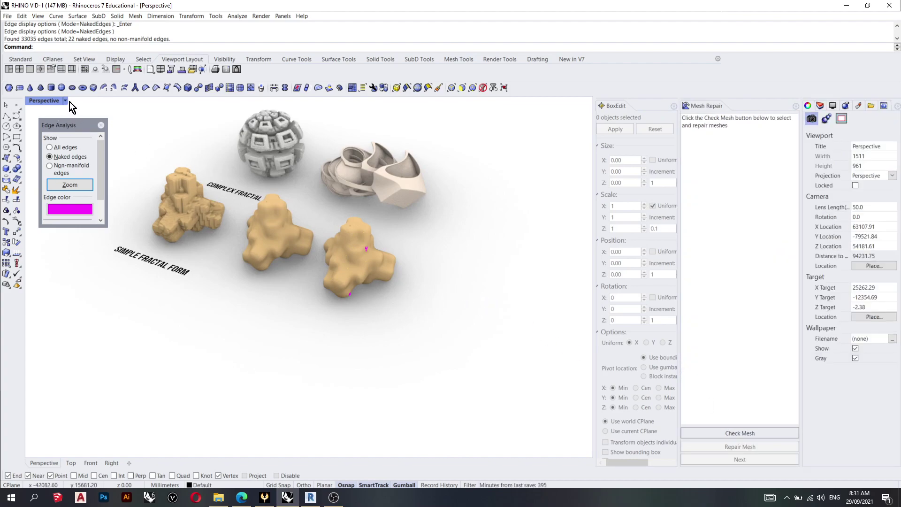
pyautogui.click(65, 101)
pyautogui.click(61, 115)
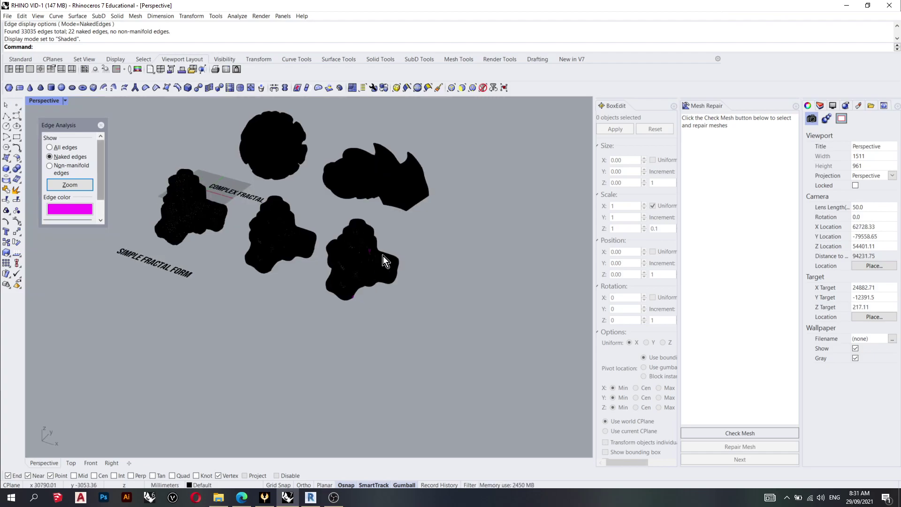
# - Move the newest smoothed mesh away from the small leftover fragments and delete the fragments
pyautogui.scroll(3, 380, 254)
pyautogui.click(335, 226)
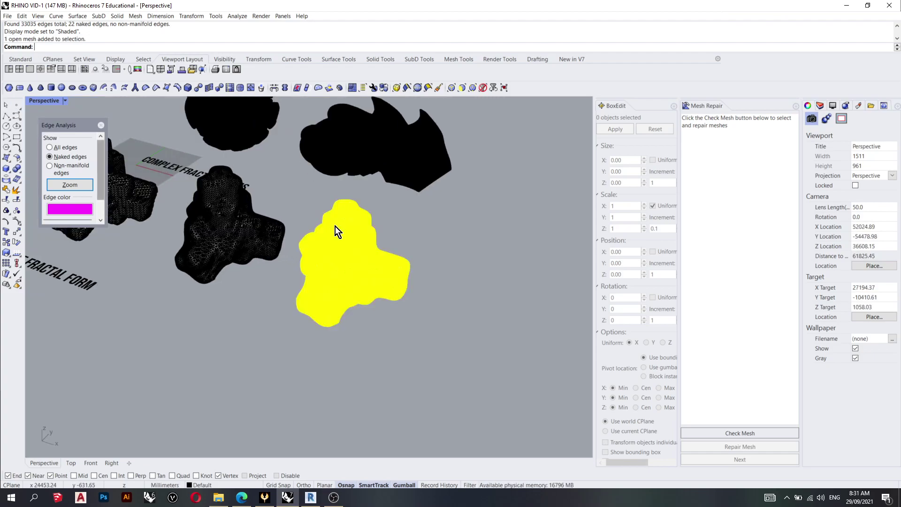
pyautogui.moveTo(370, 272); pyautogui.dragTo(489, 323)
pyautogui.press('Escape')
pyautogui.moveTo(336, 247); pyautogui.dragTo(359, 300, button='right')
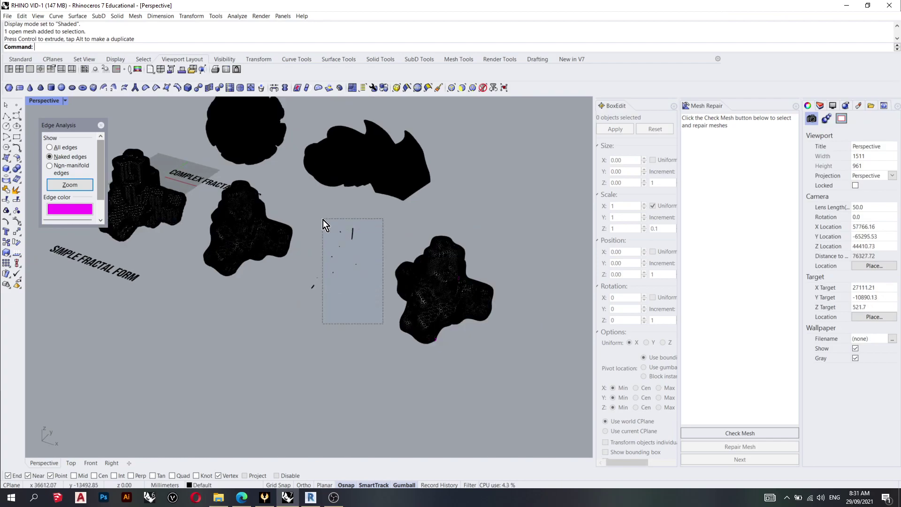
pyautogui.moveTo(323, 219); pyautogui.dragTo(322, 219)
pyautogui.press('Delete')
# - Move the cleaned mesh back into the row of simple forms and check it in Mesh Repair
pyautogui.click(445, 276)
pyautogui.moveTo(472, 296); pyautogui.dragTo(397, 273)
pyautogui.press('Escape')
pyautogui.click(410, 271)
pyautogui.click(737, 429)
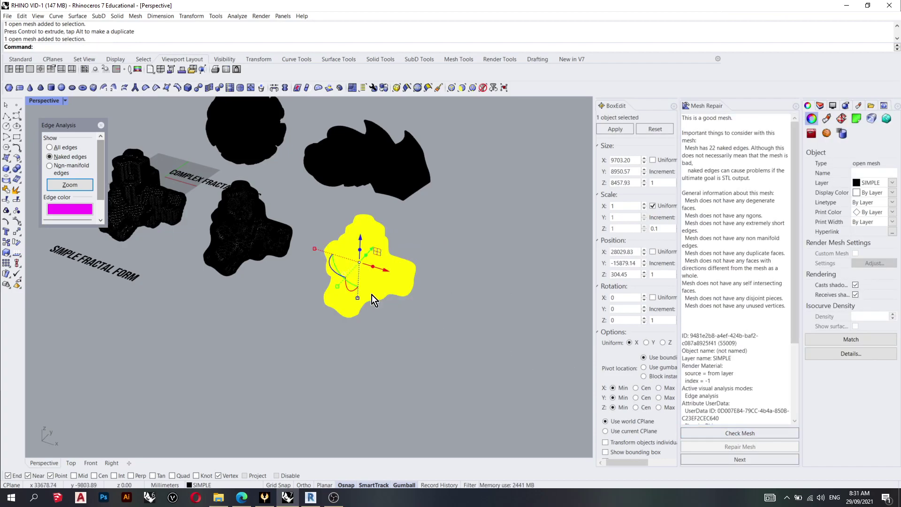
# - Zoom to all naked edges with Edge Analysis to inspect the cleaned mesh, and end the analysis
pyautogui.scroll(-3, 303, 296)
pyautogui.click(400, 311)
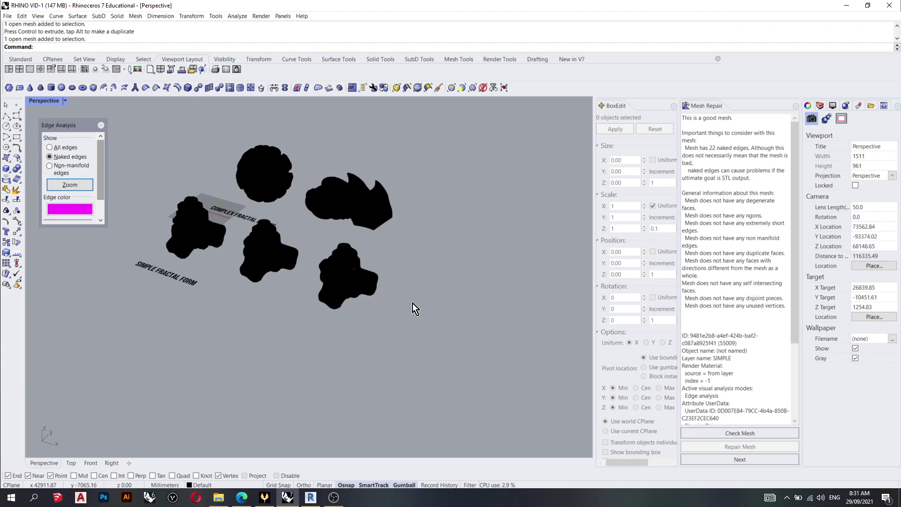
pyautogui.moveTo(412, 301); pyautogui.dragTo(397, 280, button='right')
pyautogui.click(326, 260)
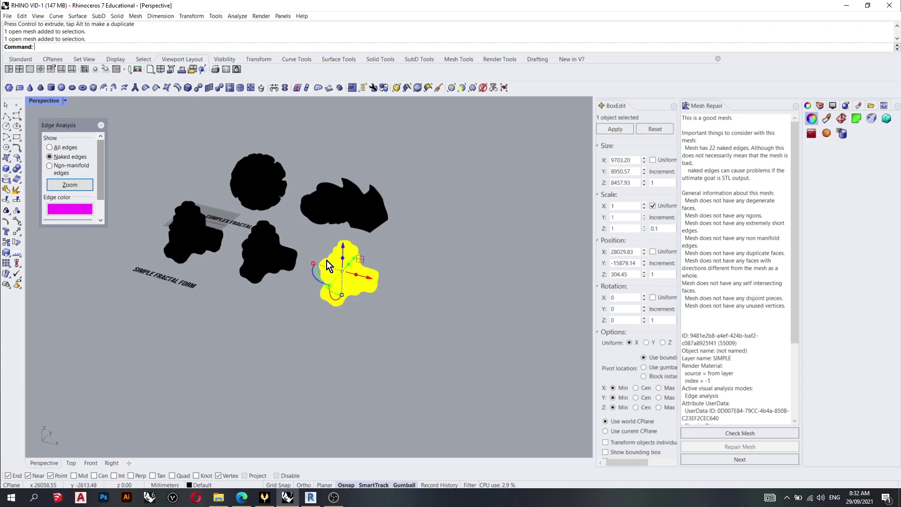
pyautogui.click(381, 255)
pyautogui.click(65, 185)
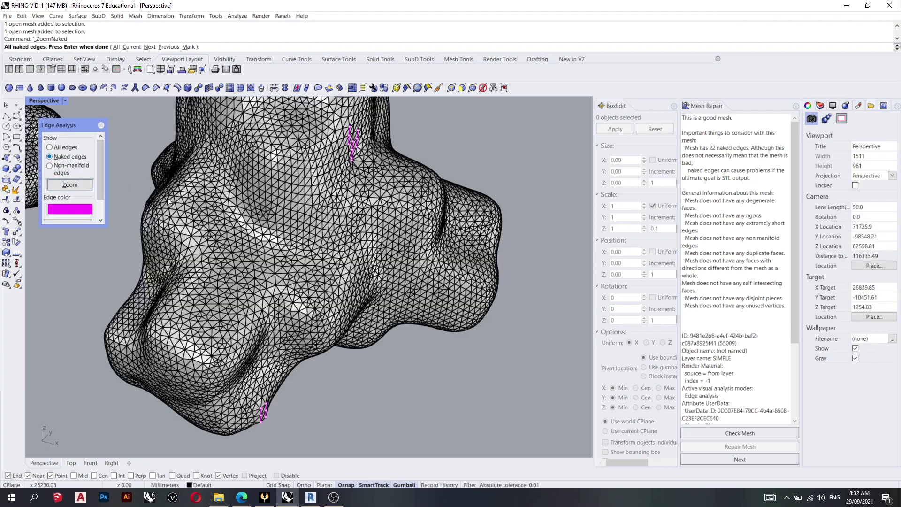
pyautogui.scroll(-3, 344, 245)
pyautogui.scroll(-3, 344, 245)
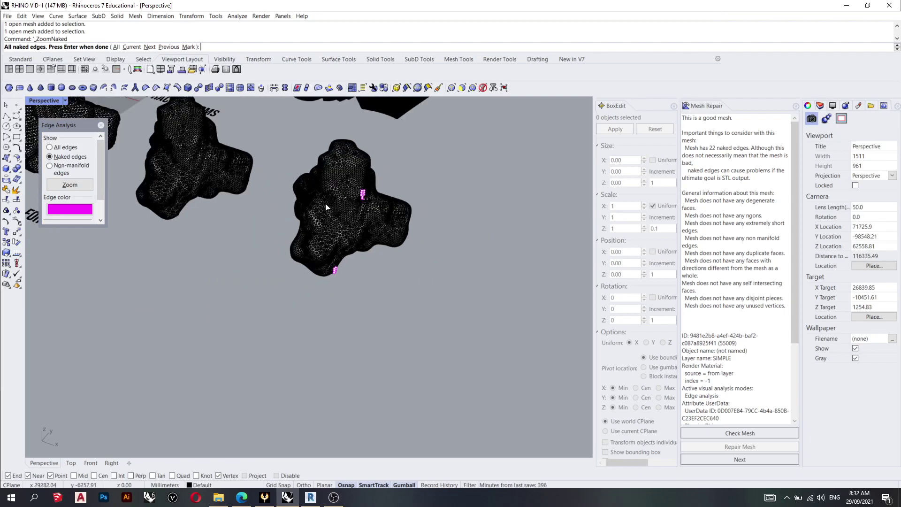
pyautogui.scroll(-1, 404, 238)
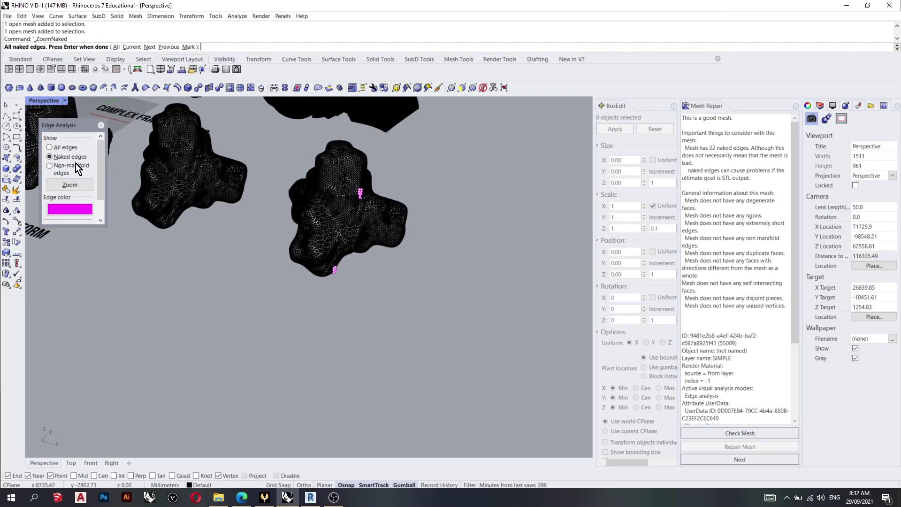
pyautogui.click(51, 157)
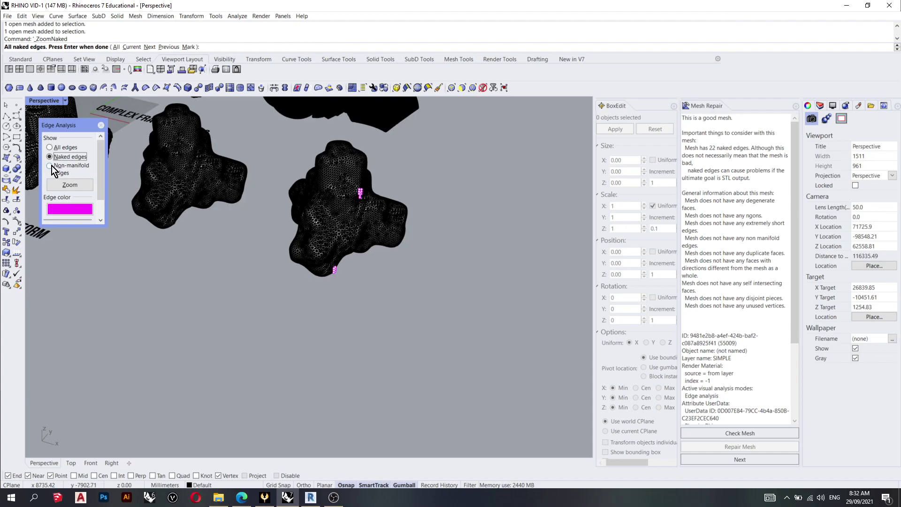
pyautogui.click(101, 125)
pyautogui.press('Return')
# - Copy the cleaned mesh along X to a position of about 40043 mm at the end of the row
pyautogui.click(319, 194)
pyautogui.moveTo(319, 194); pyautogui.dragTo(336, 207, button='right')
pyautogui.click(424, 254)
pyautogui.click(337, 210)
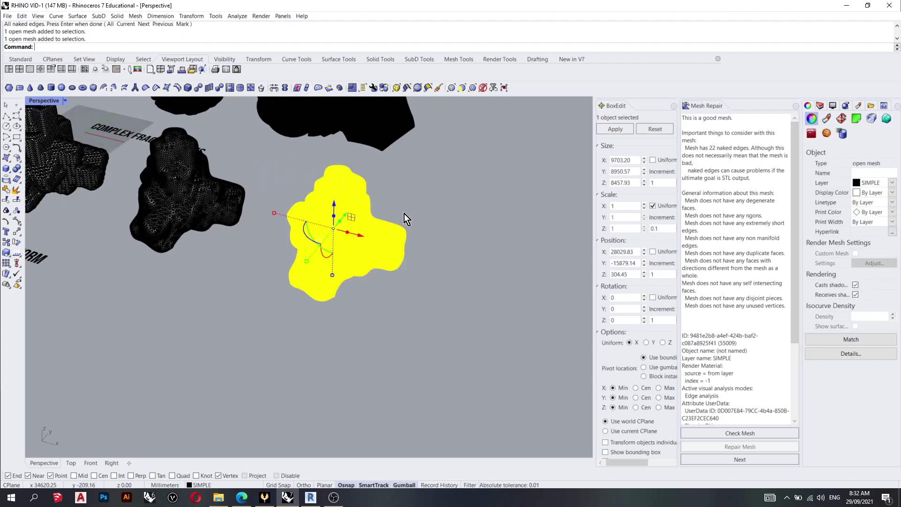
pyautogui.moveTo(403, 213); pyautogui.dragTo(314, 229, button='right')
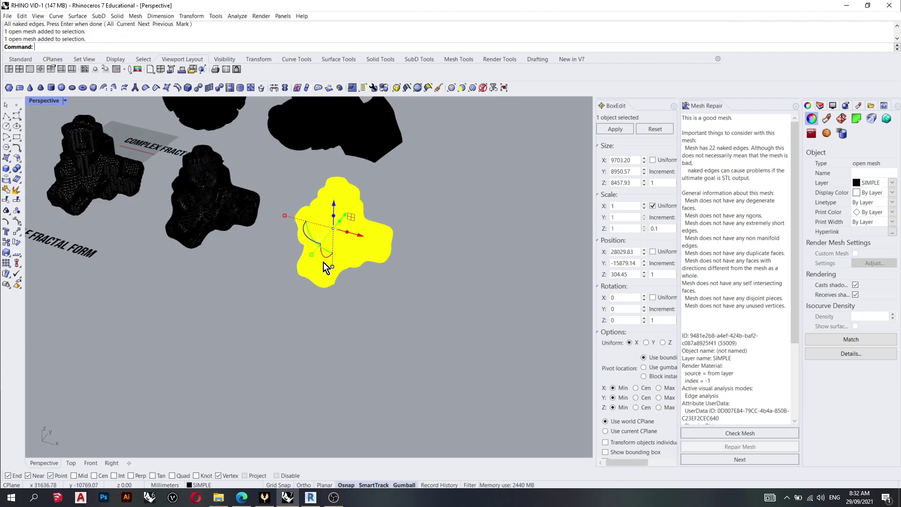
pyautogui.moveTo(347, 247); pyautogui.dragTo(342, 252, button='right')
pyautogui.press('alt')
pyautogui.moveTo(359, 243); pyautogui.dragTo(511, 230)
pyautogui.click(511, 230)
pyautogui.moveTo(511, 230); pyautogui.dragTo(345, 237, button='right')
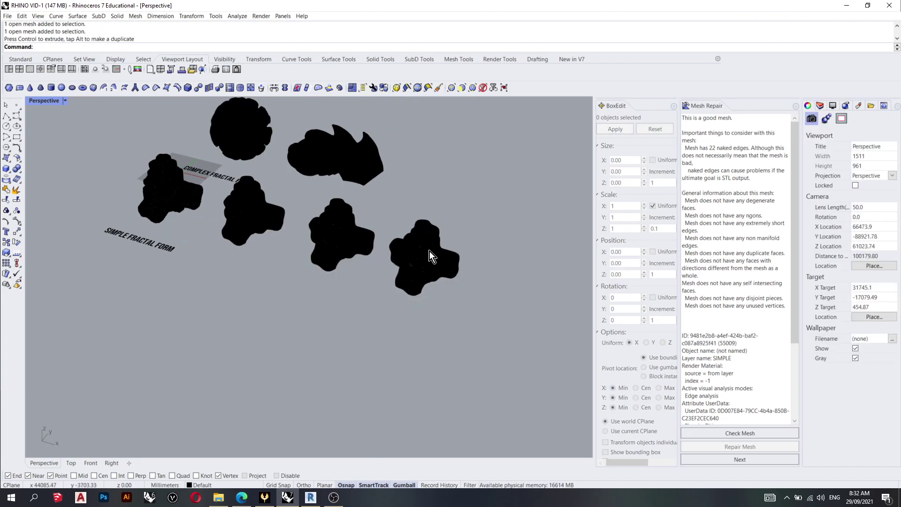
# - QuadRemesh the new copy with a target quad count of 2000 and Convert to SubD turned off
pyautogui.moveTo(429, 252); pyautogui.dragTo(494, 263, button='right')
pyautogui.scroll(3, 526, 268)
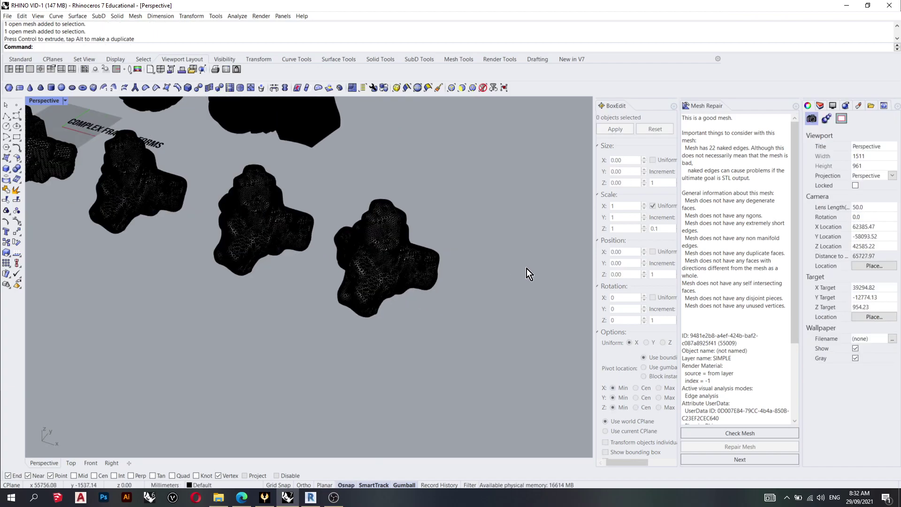
pyautogui.click(414, 246)
pyautogui.write('QuaR')
pyautogui.press('Return')
pyautogui.write('QuadRemesh')
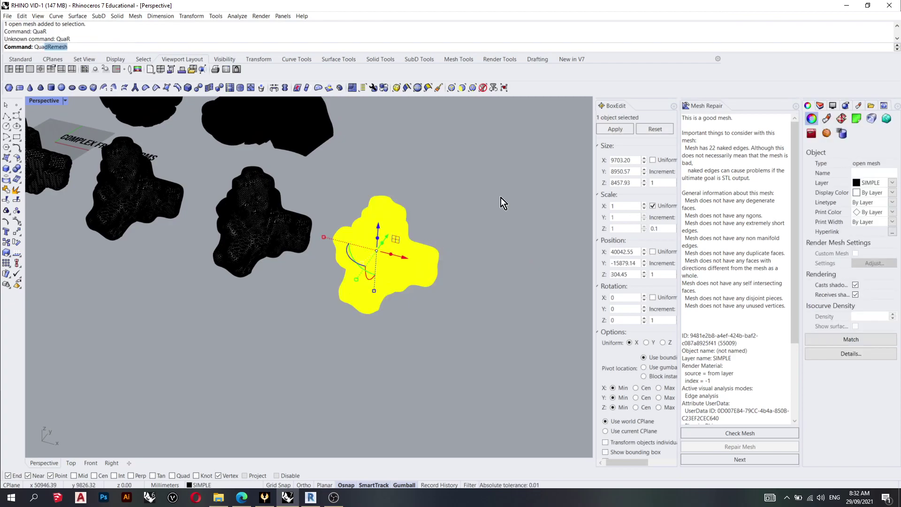
pyautogui.press('Return')
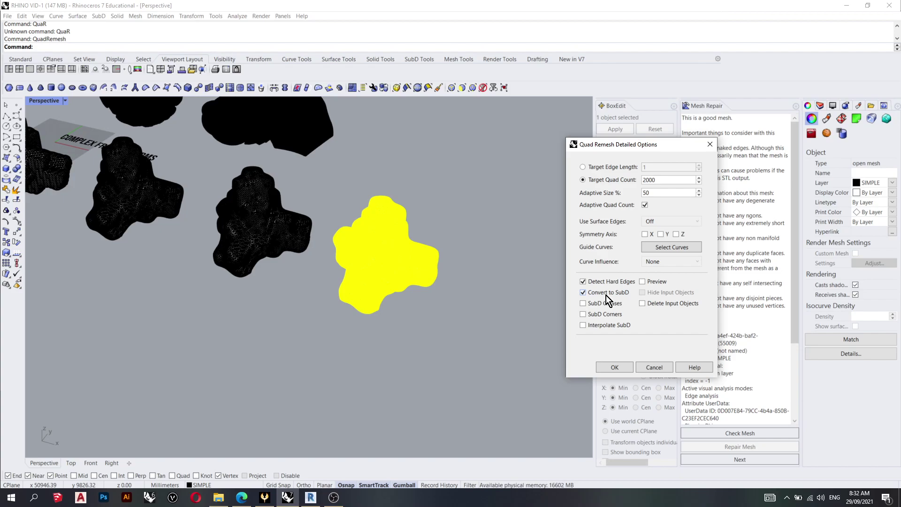
pyautogui.click(606, 294)
pyautogui.click(615, 367)
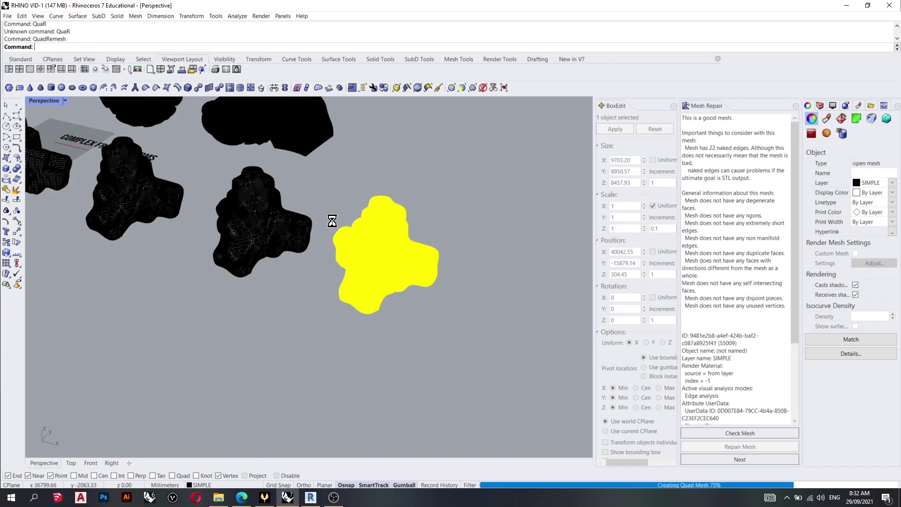
# - Move the quad-remeshed form aside and delete the triangulated copy it was made from
pyautogui.moveTo(320, 215); pyautogui.dragTo(371, 260, button='right')
pyautogui.moveTo(372, 260); pyautogui.dragTo(474, 283)
pyautogui.click(431, 252)
pyautogui.scroll(5, 432, 251)
pyautogui.click(264, 221)
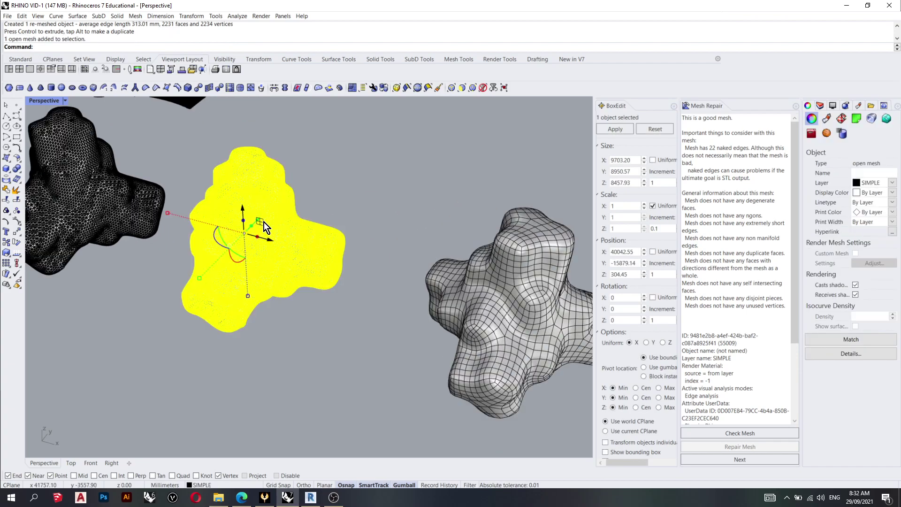
pyautogui.press('Delete')
# - Move the quad-remeshed form back into the deleted copy's place in the row and inspect its mesh
pyautogui.click(531, 320)
pyautogui.moveTo(531, 320); pyautogui.dragTo(243, 219)
pyautogui.click(420, 206)
pyautogui.moveTo(420, 205); pyautogui.dragTo(325, 172, button='right')
pyautogui.scroll(2, 326, 173)
pyautogui.moveTo(316, 224); pyautogui.dragTo(308, 192, button='right')
pyautogui.scroll(-8, 229, 212)
# - Compare the starting polygon counts of the quad-remeshed form and the smoothed mesh in ReduceMesh without reducing either
pyautogui.click(324, 222)
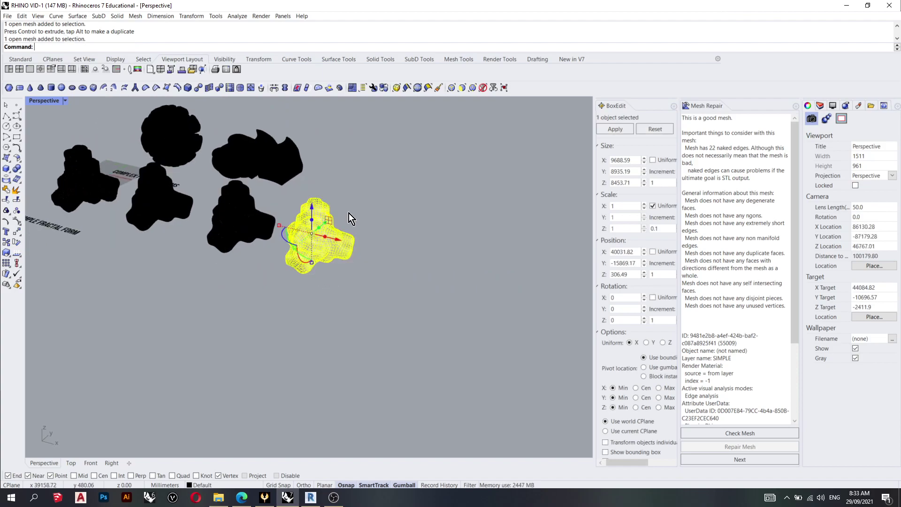
pyautogui.write('ReduceMesh')
pyautogui.press('Return')
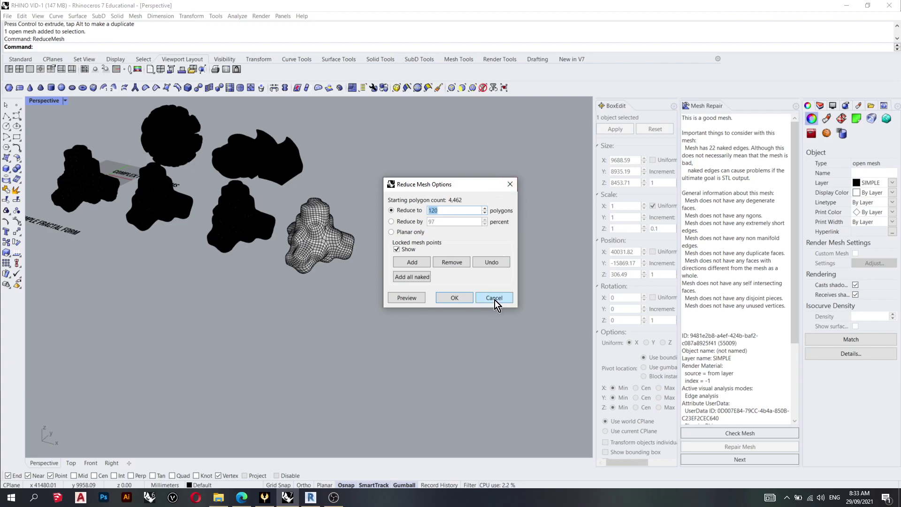
pyautogui.click(510, 184)
pyautogui.click(265, 211)
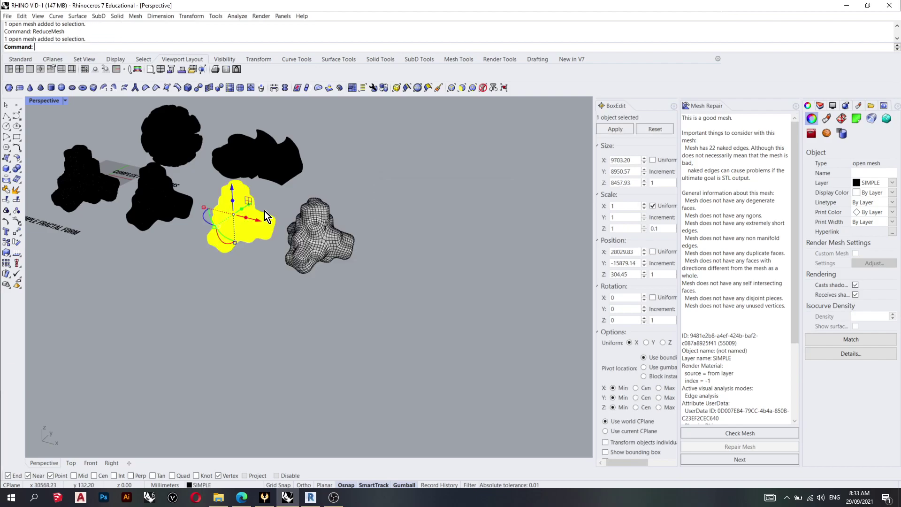
pyautogui.write('ReduceMesh')
pyautogui.press('Return')
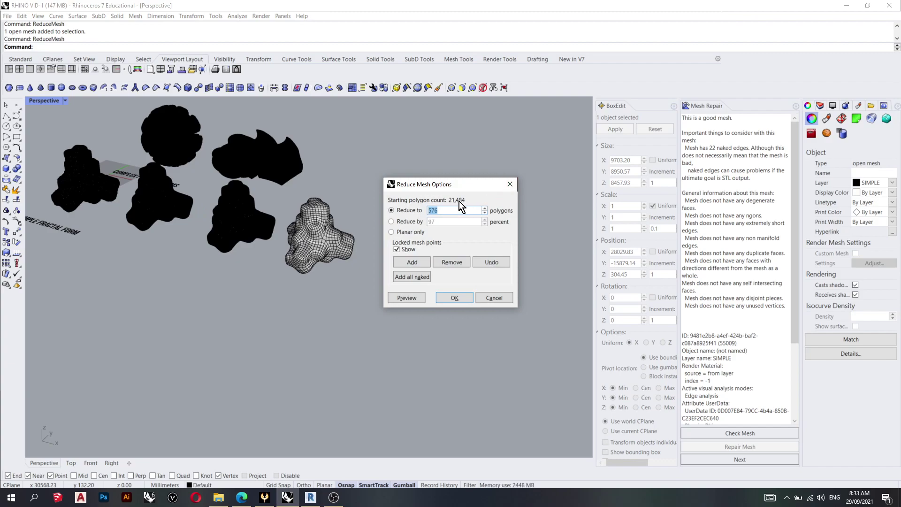
pyautogui.click(510, 184)
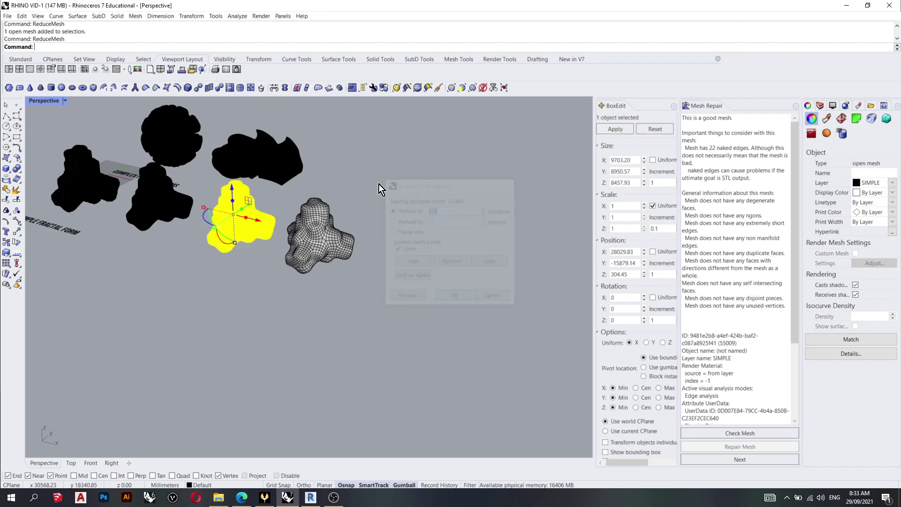
# - Create a corner-to-corner plane about 13938 by 38573 mm through the base of the quad-remeshed form
pyautogui.moveTo(376, 184); pyautogui.dragTo(353, 230, button='right')
pyautogui.press('Escape')
pyautogui.scroll(1, 288, 237)
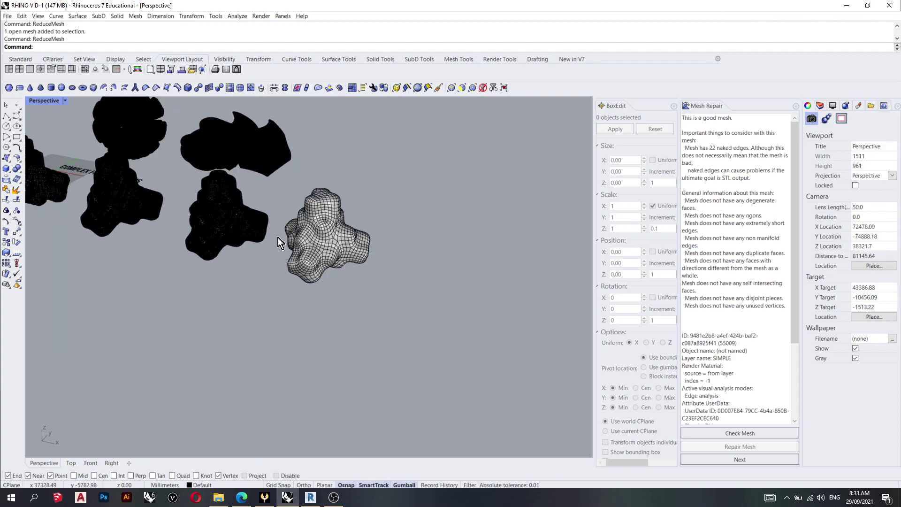
pyautogui.scroll(1, 278, 238)
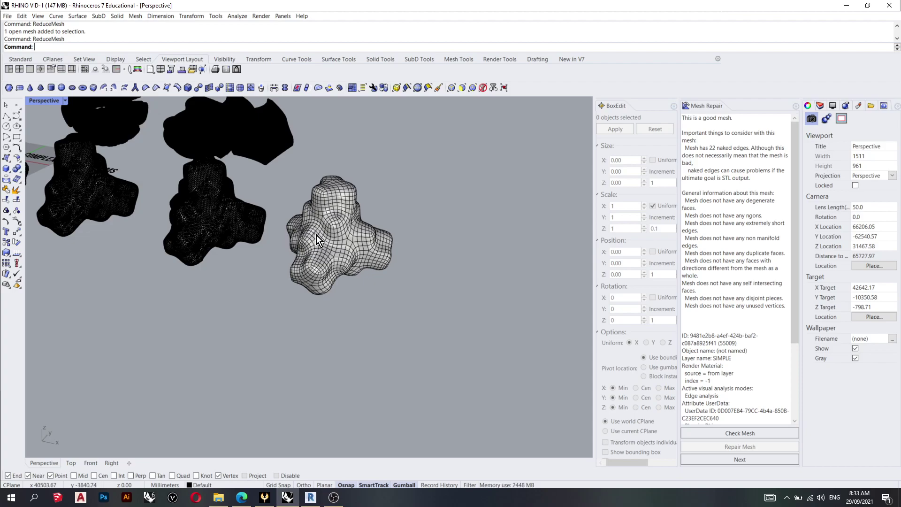
pyautogui.moveTo(390, 247); pyautogui.dragTo(421, 255, button='right')
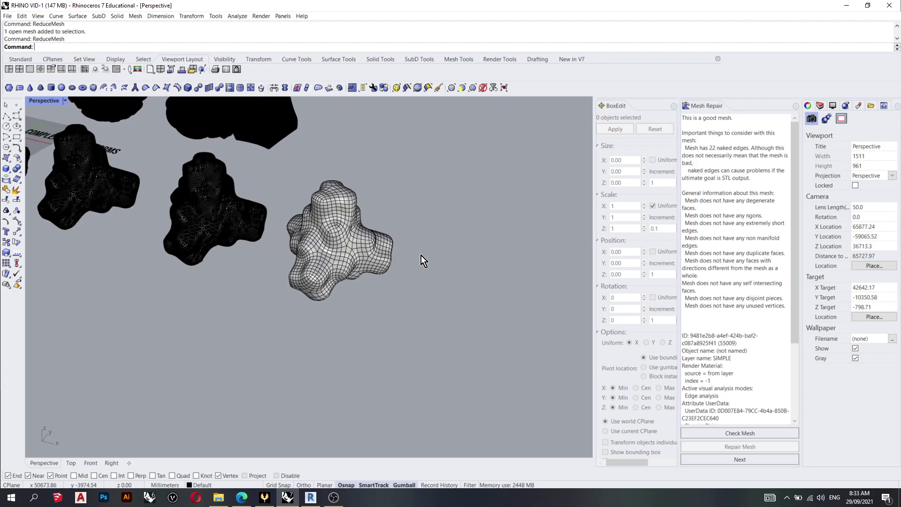
pyautogui.click(11, 167)
pyautogui.click(80, 161)
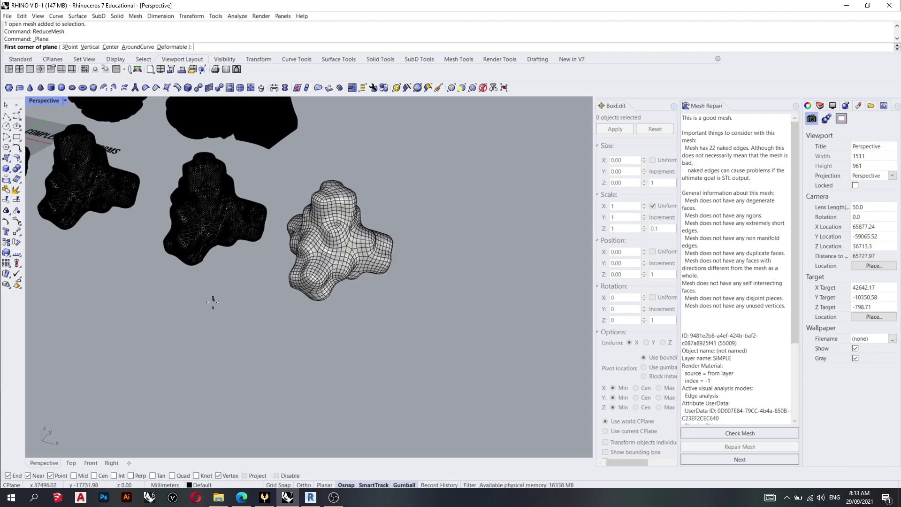
pyautogui.click(227, 313)
pyautogui.click(513, 154)
pyautogui.moveTo(513, 155); pyautogui.dragTo(382, 257, button='right')
# - Raise the plane to about 1234 mm in Z and shift it along X to about 37792 mm under the remeshed form
pyautogui.click(381, 253)
pyautogui.click(398, 274)
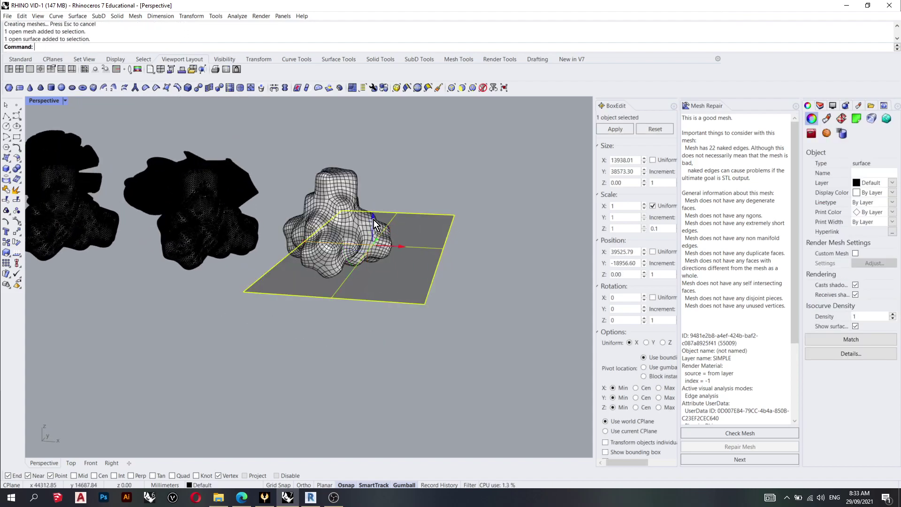
pyautogui.moveTo(374, 220); pyautogui.dragTo(375, 207)
pyautogui.moveTo(402, 233); pyautogui.dragTo(390, 233)
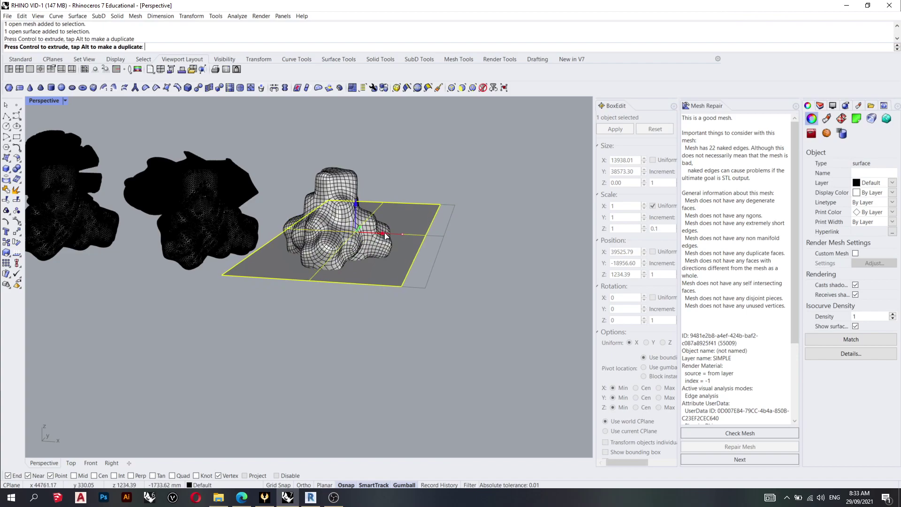
pyautogui.moveTo(389, 233); pyautogui.dragTo(533, 231, button='right')
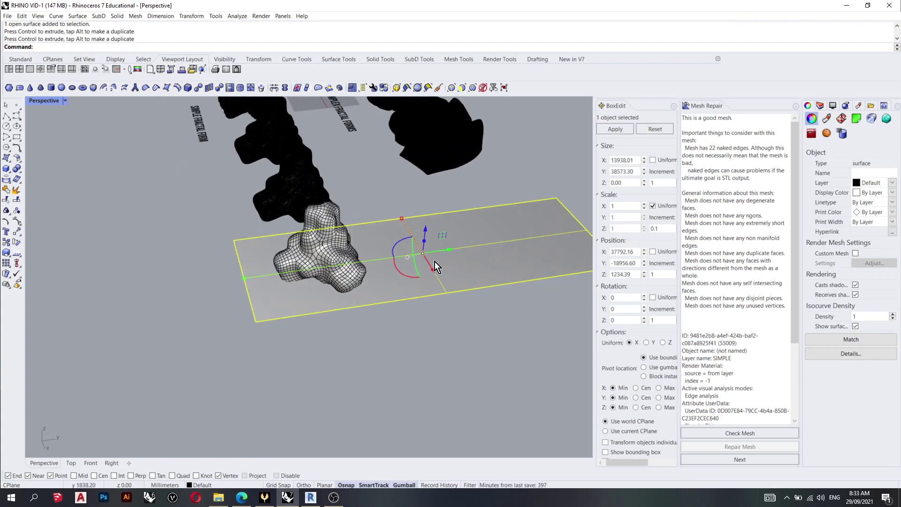
# - Shorten the plane along Y so it fits closely around the quad-remeshed form
pyautogui.moveTo(245, 281); pyautogui.dragTo(359, 261)
pyautogui.moveTo(408, 262); pyautogui.dragTo(353, 274, button='right')
pyautogui.press('Escape')
pyautogui.click(353, 274)
pyautogui.click(407, 211)
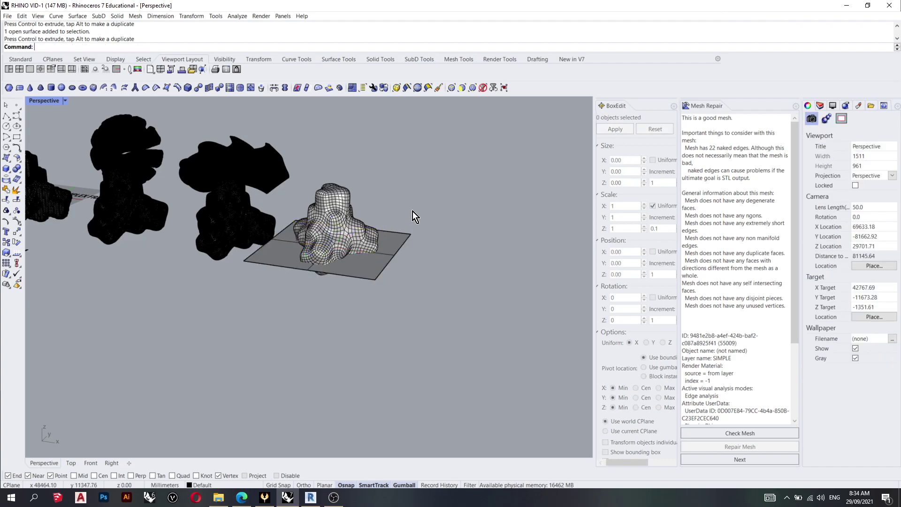
pyautogui.moveTo(408, 211)
pyautogui.mouseDown(button='right')
pyautogui.moveTo(389, 227)
pyautogui.moveTo(405, 223)
pyautogui.mouseUp(button='right')
# - Contour the quad-remeshed form vertically upward from the base plane in the Front view, with 3000 mm between contours
pyautogui.click(24, 66)
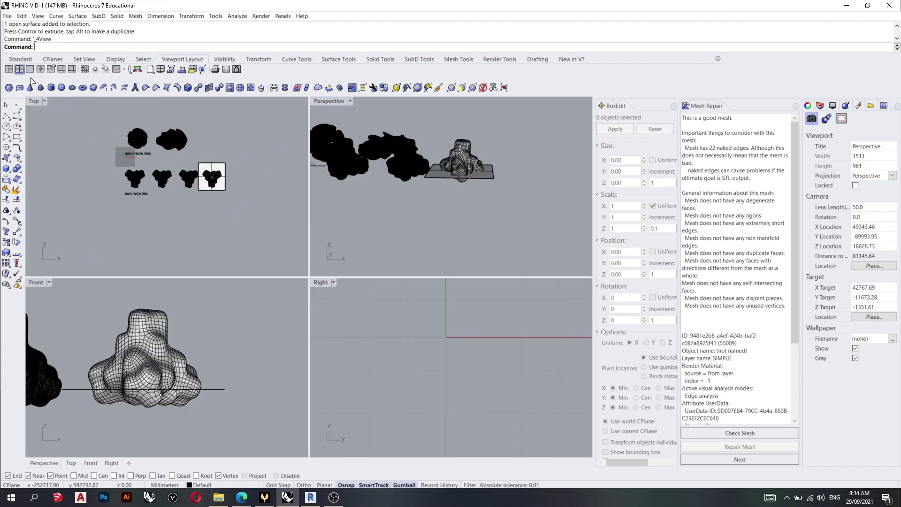
pyautogui.click(241, 340)
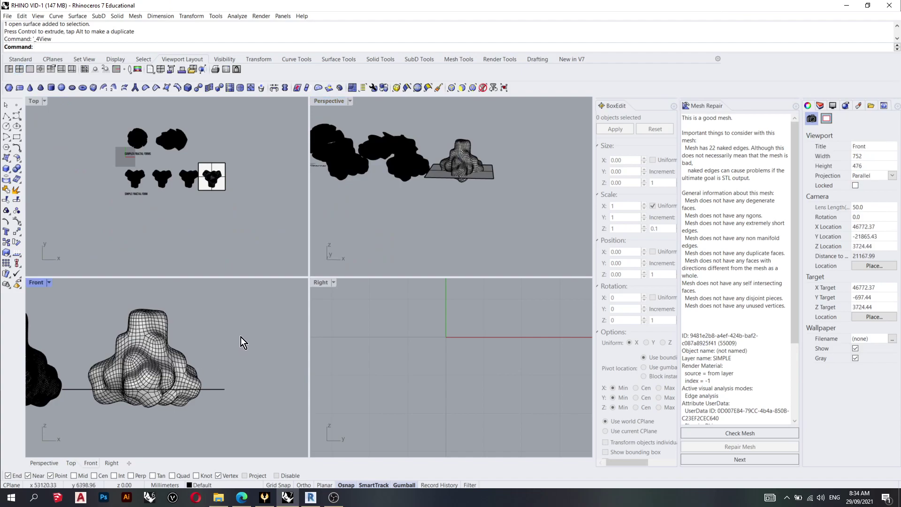
pyautogui.write('Contour')
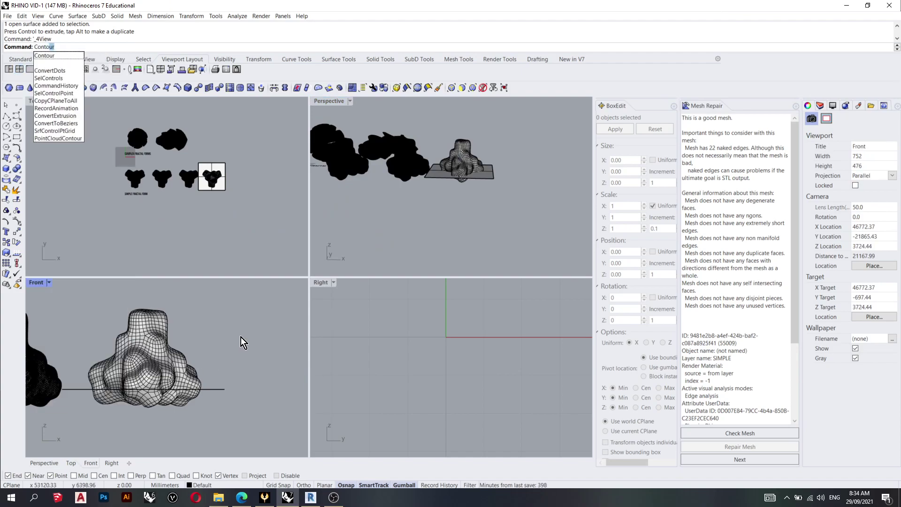
pyautogui.press('Return')
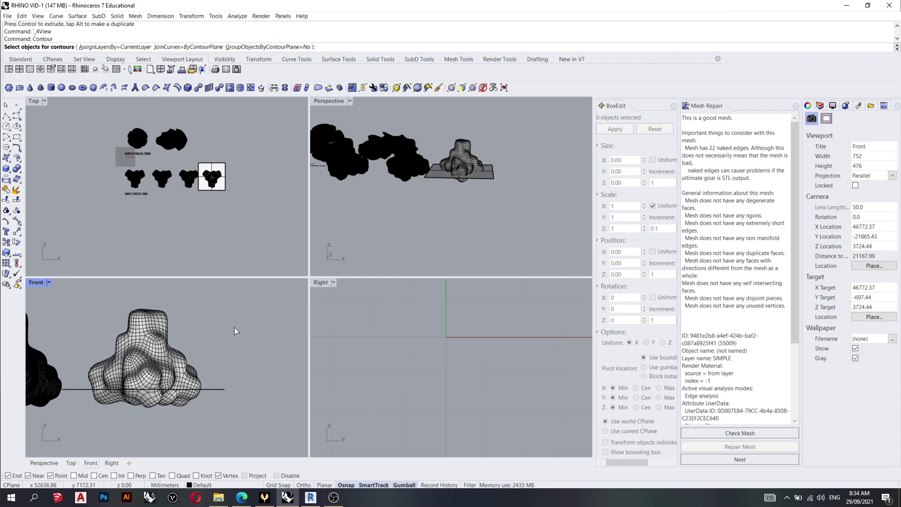
pyautogui.click(148, 343)
pyautogui.press('Return')
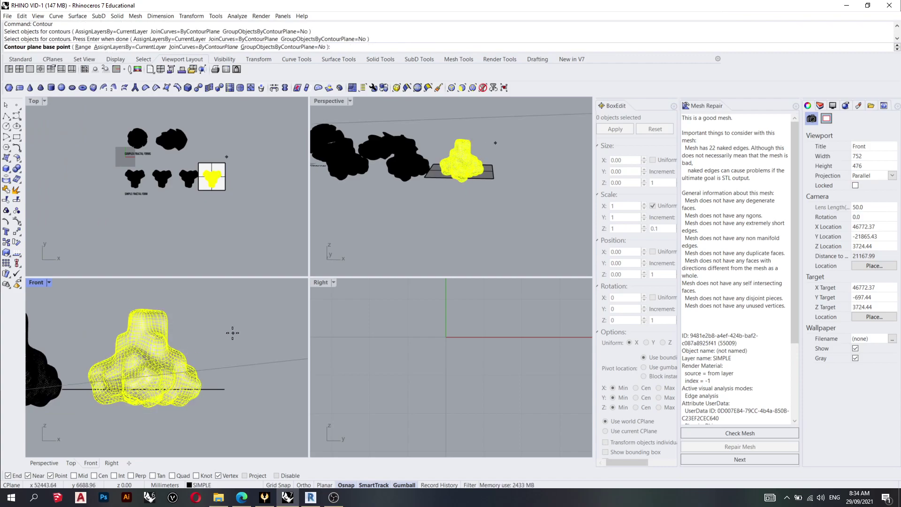
pyautogui.click(219, 389)
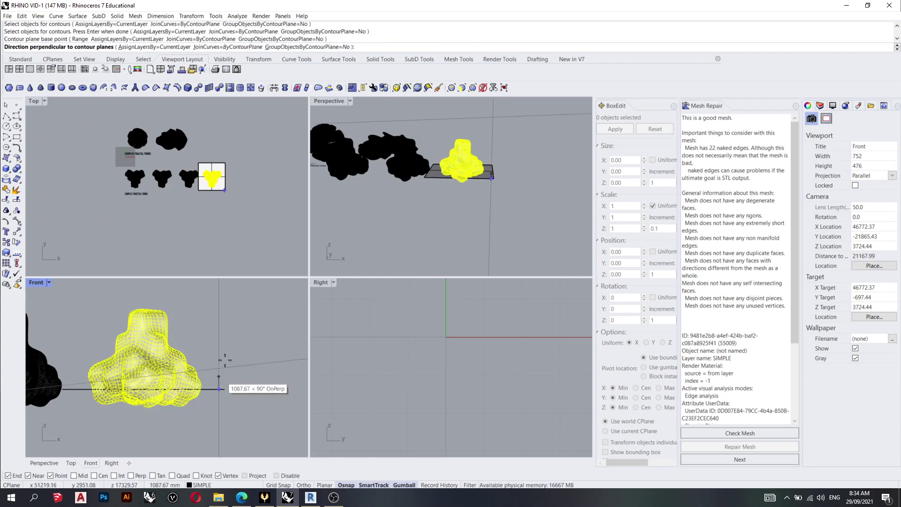
pyautogui.click(221, 289)
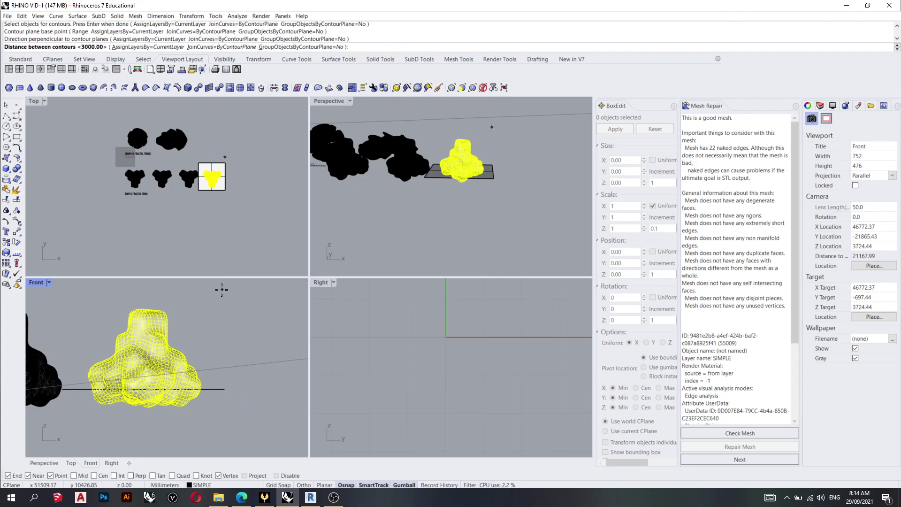
pyautogui.press('Return')
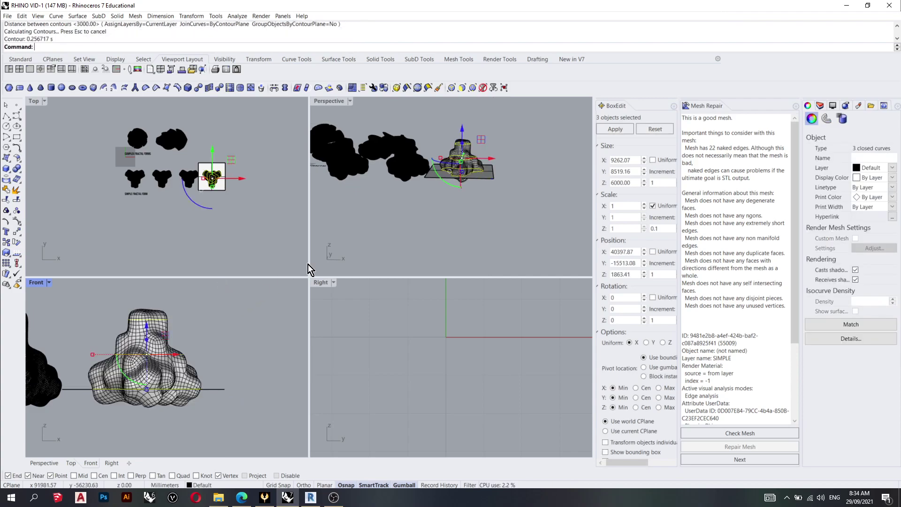
# - Examine the contoured form and the plane crossing its base from several angles in an enlarged perspective view
pyautogui.moveTo(480, 213); pyautogui.dragTo(504, 215, button='right')
pyautogui.click(503, 215)
pyautogui.scroll(4, 495, 172)
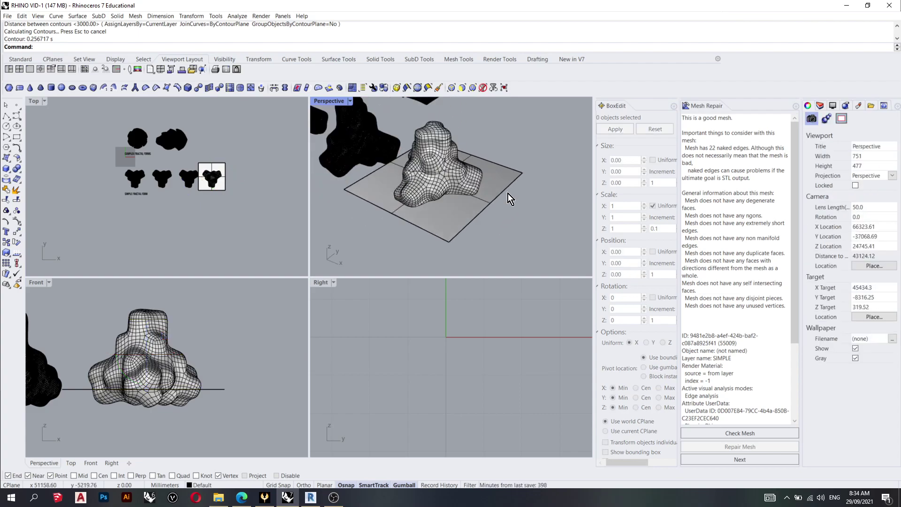
pyautogui.click(350, 101)
pyautogui.click(348, 114)
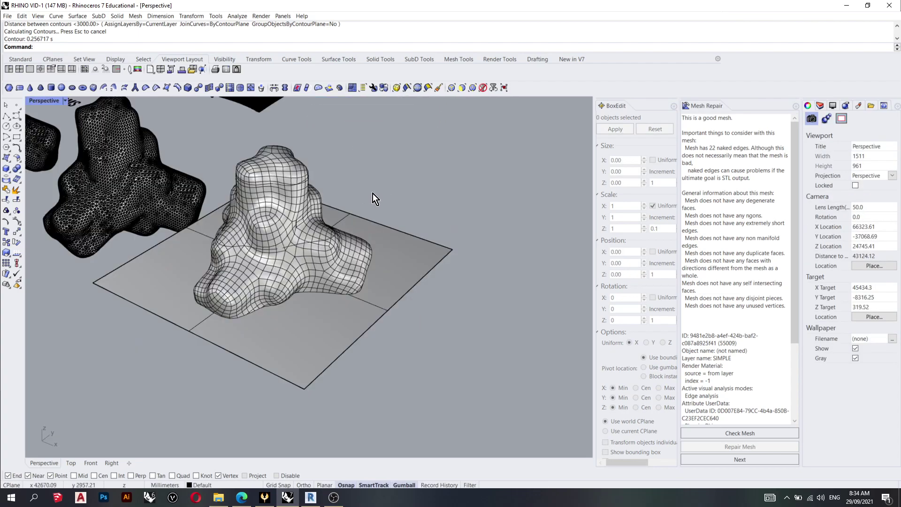
pyautogui.moveTo(401, 220); pyautogui.dragTo(365, 245, button='right')
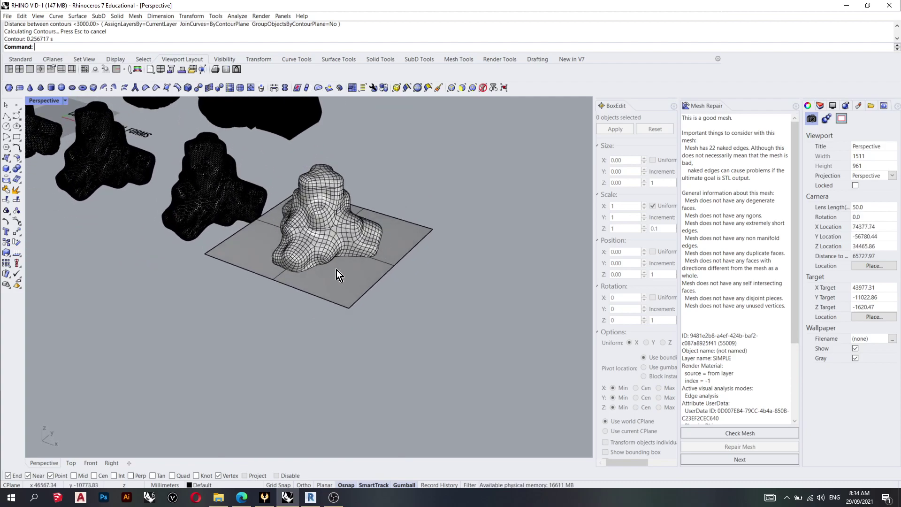
pyautogui.moveTo(337, 273)
pyautogui.mouseDown(button='right')
pyautogui.moveTo(345, 249)
pyautogui.moveTo(345, 269)
pyautogui.mouseUp(button='right')
pyautogui.click(361, 276)
pyautogui.click(393, 289)
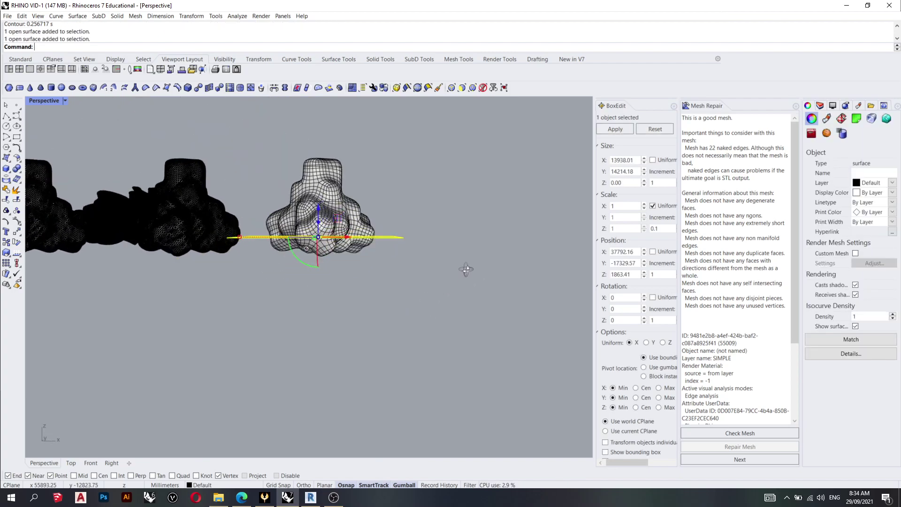
pyautogui.moveTo(467, 266); pyautogui.dragTo(448, 302, button='right')
pyautogui.moveTo(514, 305); pyautogui.dragTo(420, 295, button='right')
pyautogui.click(419, 295)
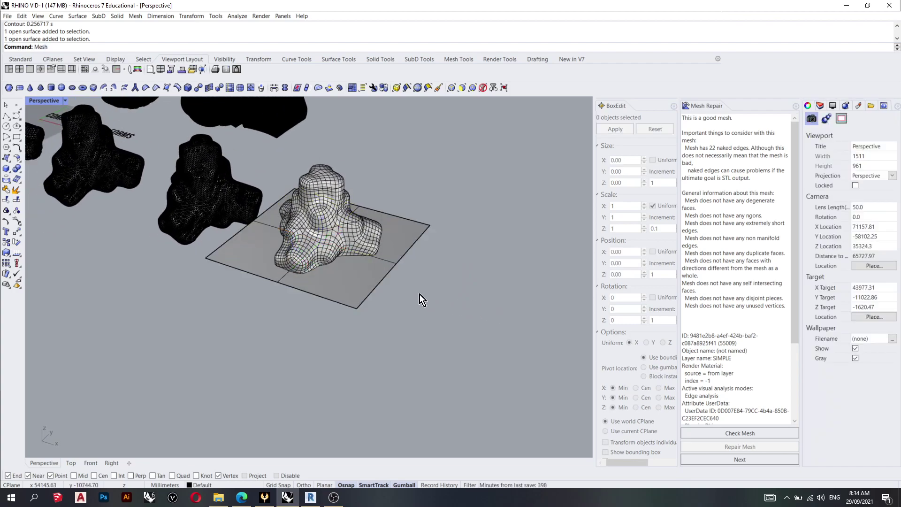
# - Split the quad-remeshed mesh with the base plane using MeshSplit
pyautogui.press('Return')
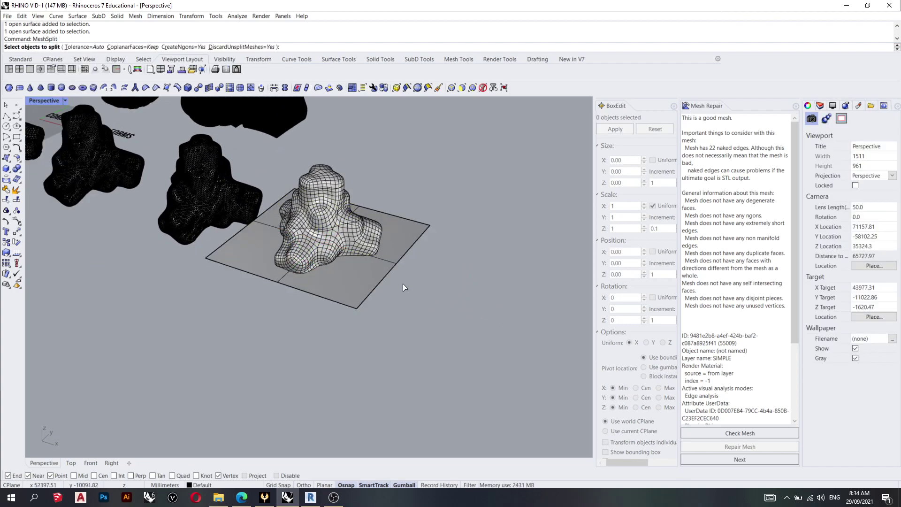
pyautogui.click(341, 233)
pyautogui.press('Return')
pyautogui.click(391, 229)
pyautogui.press('Return')
# - Hide the cutting plane under the split mesh
pyautogui.moveTo(414, 267); pyautogui.dragTo(409, 229, button='right')
pyautogui.click(409, 229)
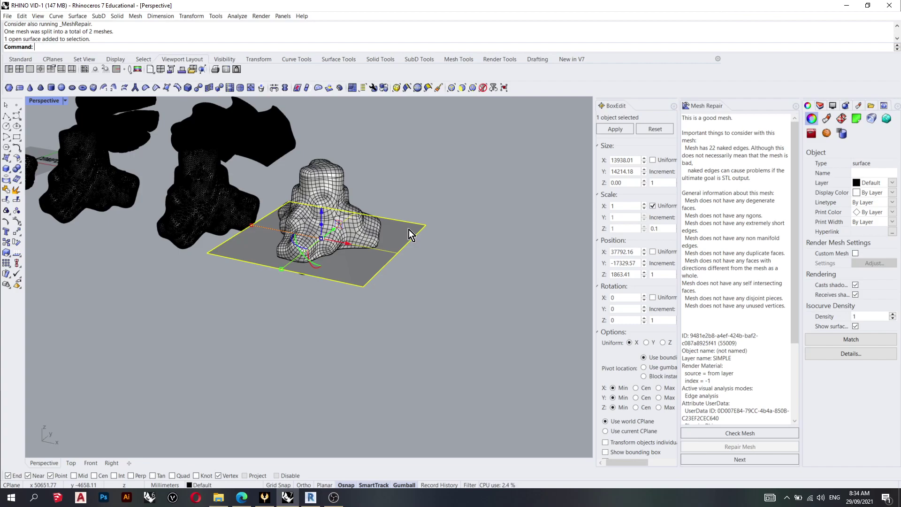
pyautogui.write('hide')
pyautogui.press('Return')
# - Delete the lower mesh piece cut off beneath the plane level
pyautogui.moveTo(377, 238); pyautogui.dragTo(351, 197, button='right')
pyautogui.scroll(3, 314, 255)
pyautogui.click(312, 255)
pyautogui.press('Delete')
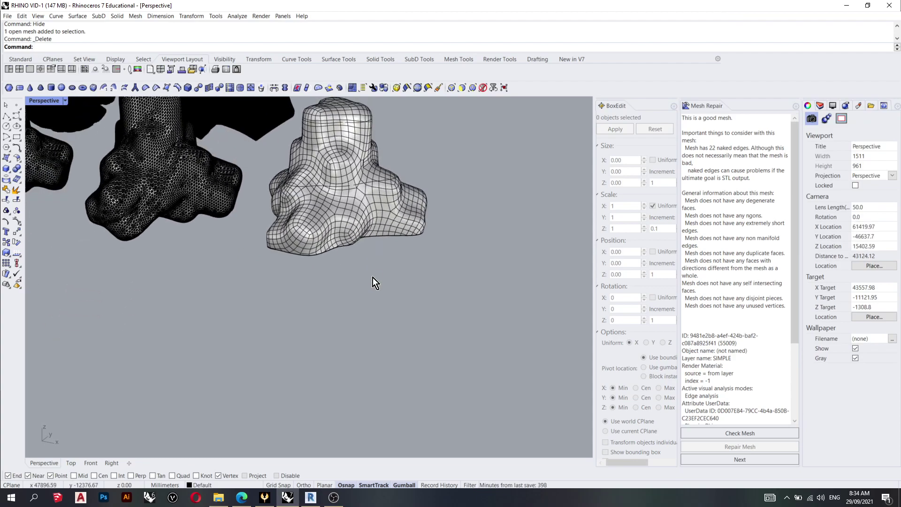
# - Extrude the two lower contour curves, without the mesh, into 150 mm thick solid floor slabs
pyautogui.moveTo(408, 314); pyautogui.dragTo(393, 321, button='right')
pyautogui.moveTo(393, 321); pyautogui.dragTo(305, 142)
pyautogui.keyDown('ctrl'); pyautogui.click(359, 117); pyautogui.keyUp('ctrl')
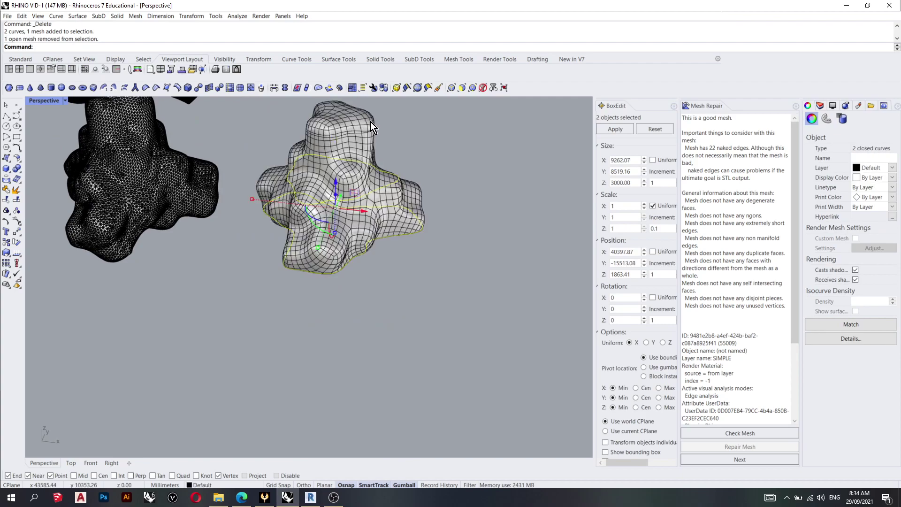
pyautogui.moveTo(393, 130); pyautogui.dragTo(403, 139, button='right')
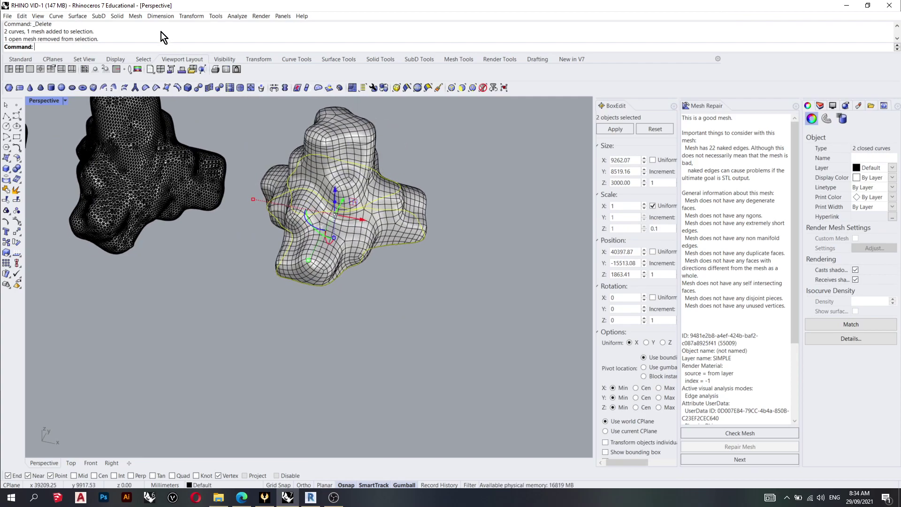
pyautogui.click(117, 16)
pyautogui.moveTo(150, 160)
pyautogui.click(243, 161)
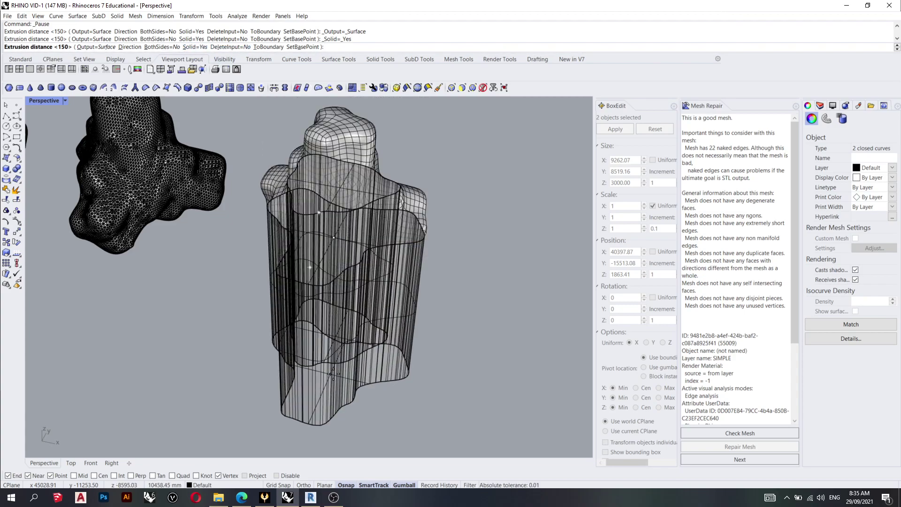
pyautogui.write('150')
pyautogui.press('Return')
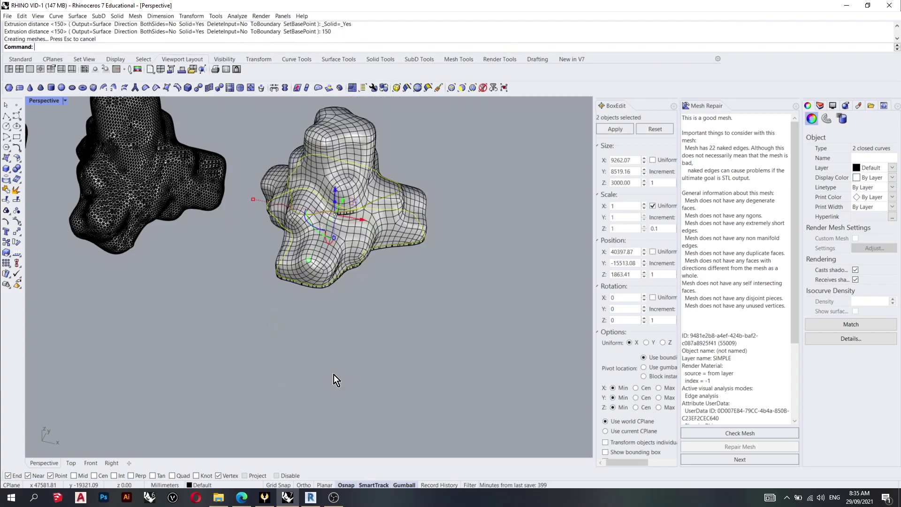
# - Delete the unused topmost contour curve near the crown of the remeshed form
pyautogui.click(360, 371)
pyautogui.click(346, 149)
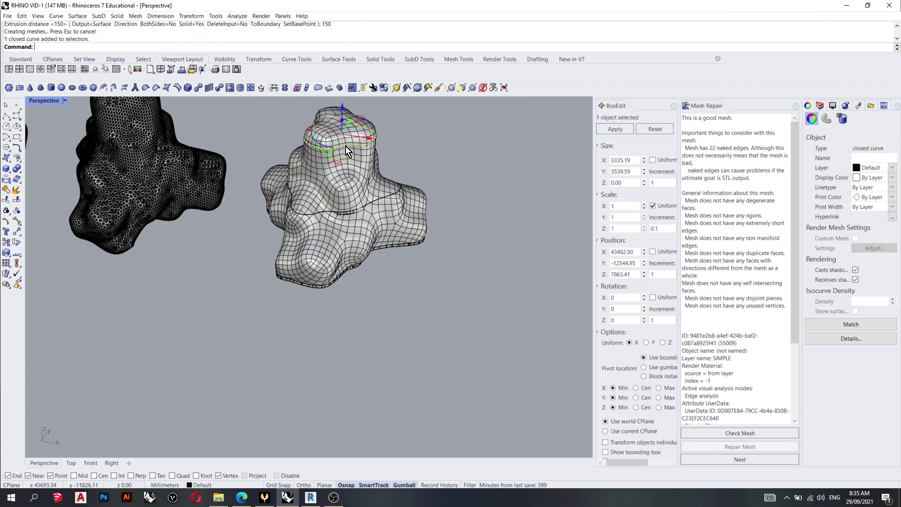
pyautogui.press('Delete')
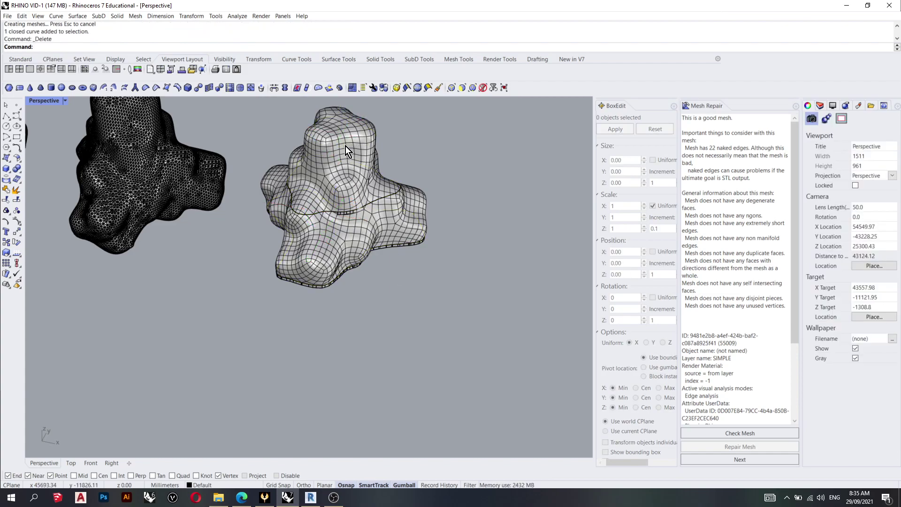
pyautogui.moveTo(357, 244); pyautogui.dragTo(385, 267, button='right')
pyautogui.scroll(-3, 394, 311)
pyautogui.click(362, 220)
pyautogui.click(429, 214)
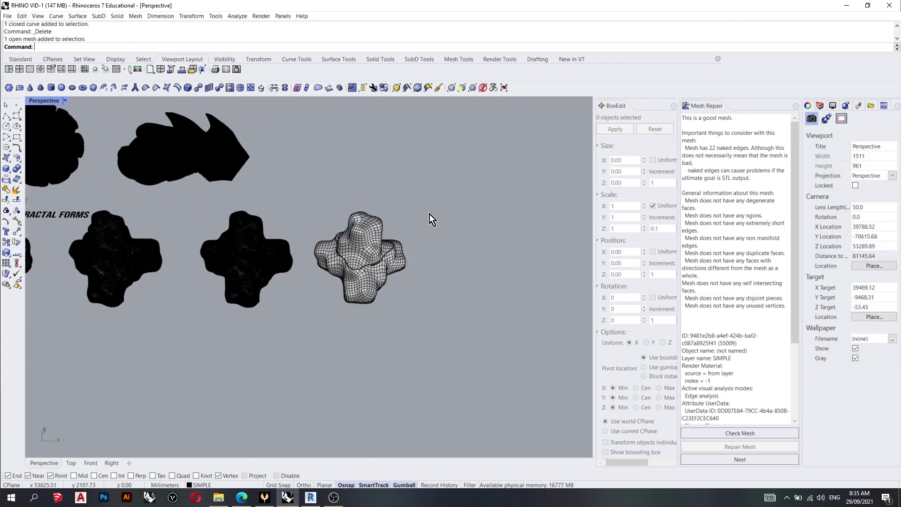
# - Export the trimmed form with its floor slabs and contour curves, with origin, as the DXF file "FRAC - 1"
pyautogui.moveTo(447, 207); pyautogui.dragTo(466, 305, button='right')
pyautogui.scroll(-3, 436, 235)
pyautogui.scroll(5, 407, 249)
pyautogui.moveTo(466, 371); pyautogui.dragTo(328, 151)
pyautogui.click(8, 15)
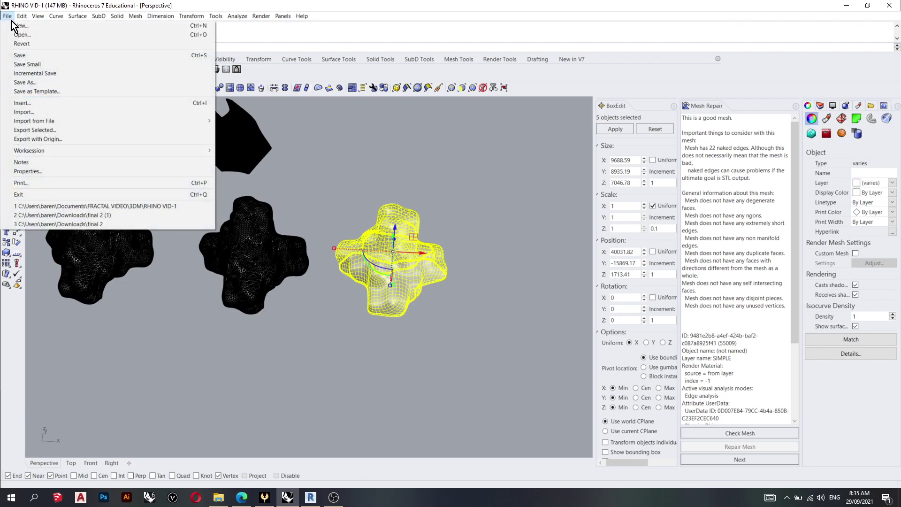
pyautogui.click(54, 140)
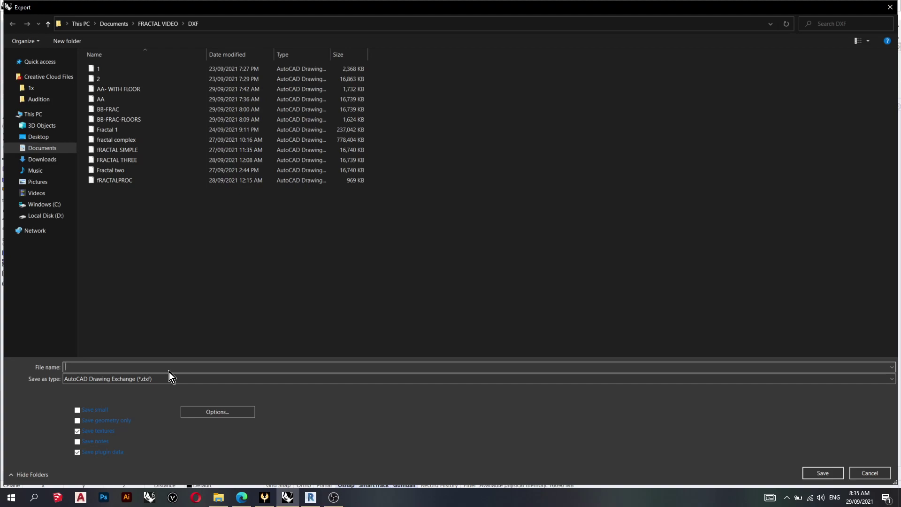
pyautogui.write('FRAC - 1')
pyautogui.click(829, 476)
pyautogui.click(434, 339)
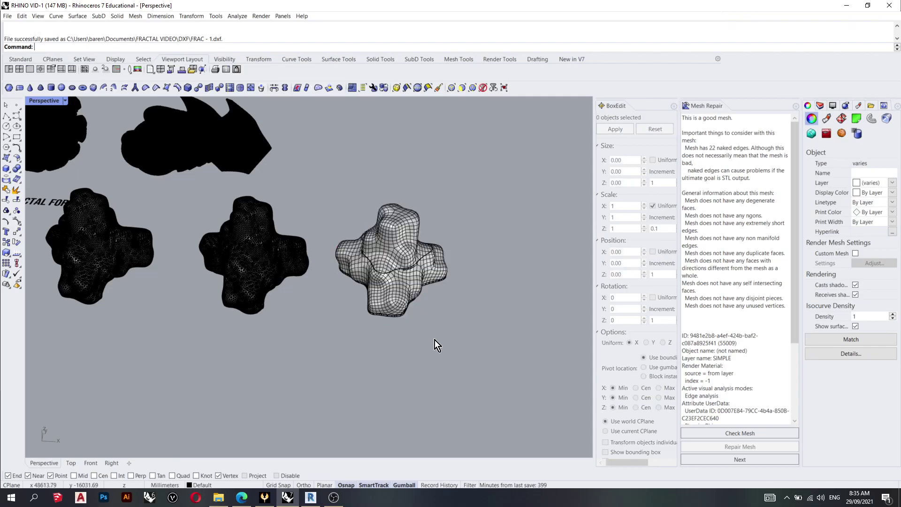
# - Switch to Revit, open the {3D} view and dismiss the save reminder without saving
pyautogui.click(310, 497)
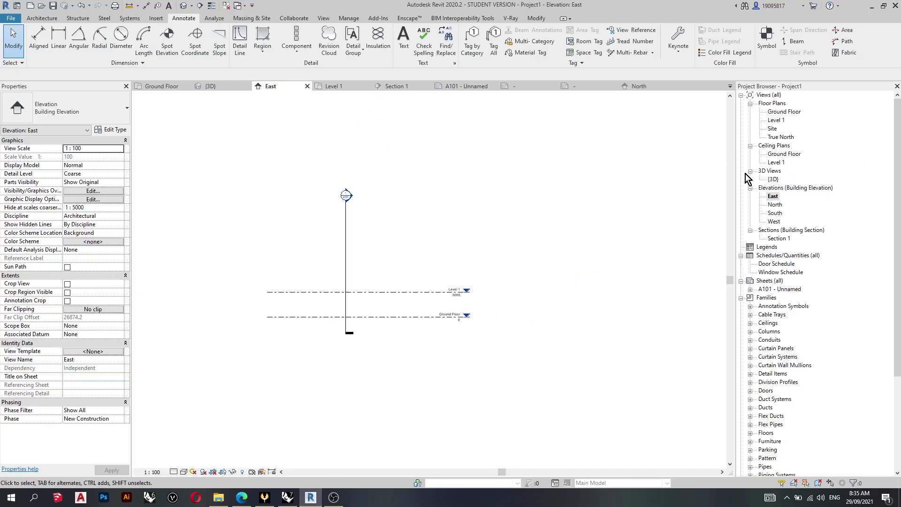
pyautogui.doubleClick(773, 179)
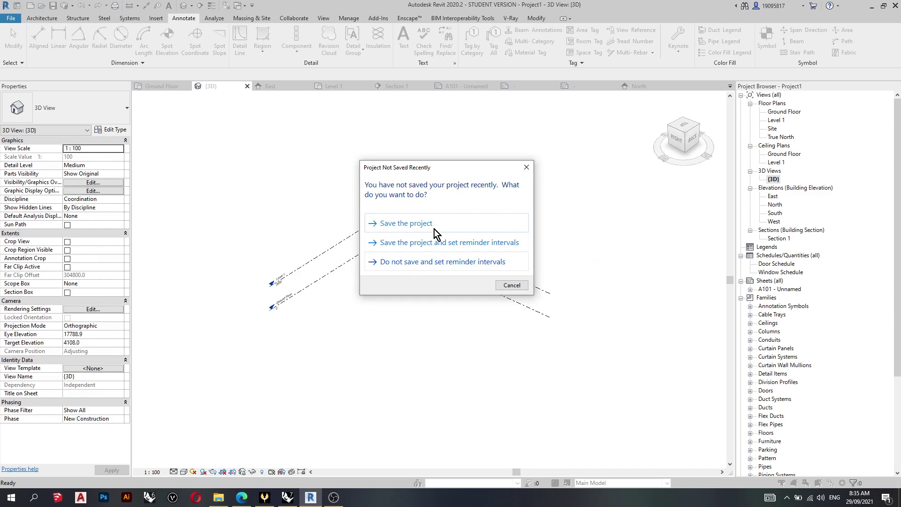
pyautogui.click(526, 167)
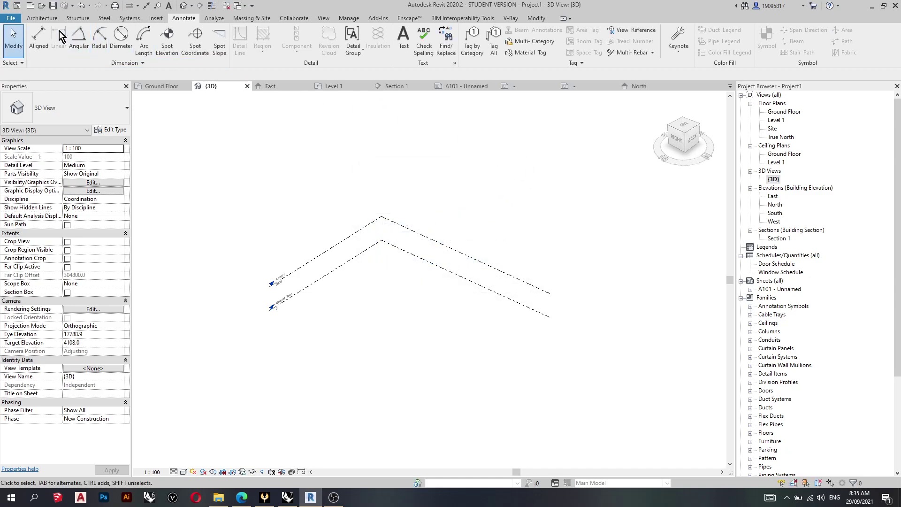
# - Start an in-place model in the Generic Models category, keeping the name Generic Models 1
pyautogui.click(42, 18)
pyautogui.click(119, 53)
pyautogui.click(129, 94)
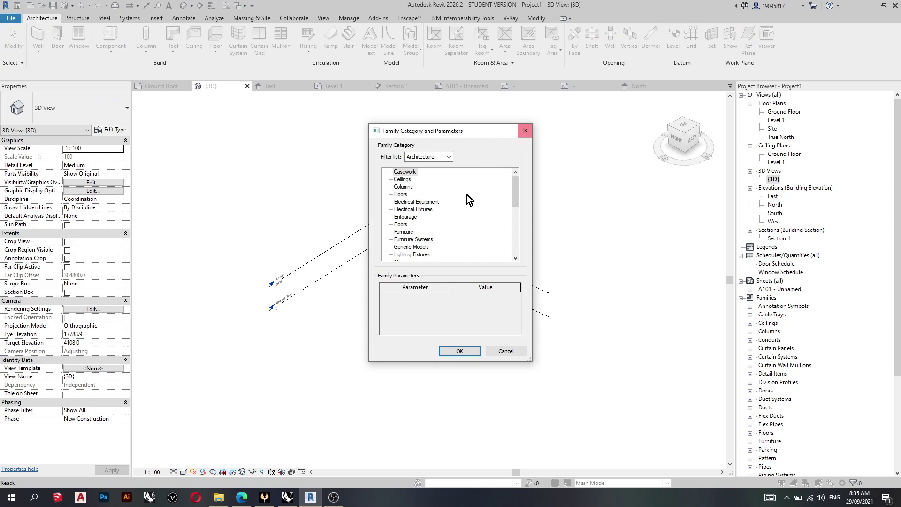
pyautogui.click(412, 246)
pyautogui.click(464, 352)
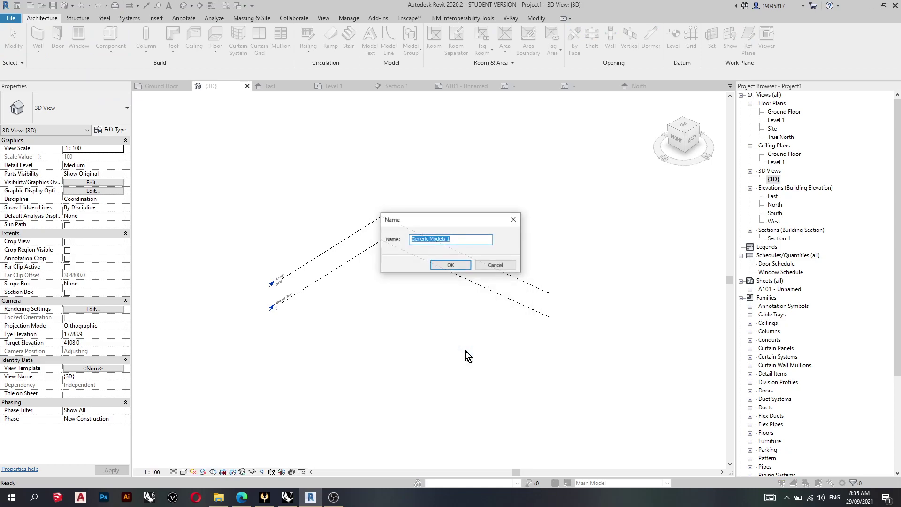
pyautogui.click(454, 263)
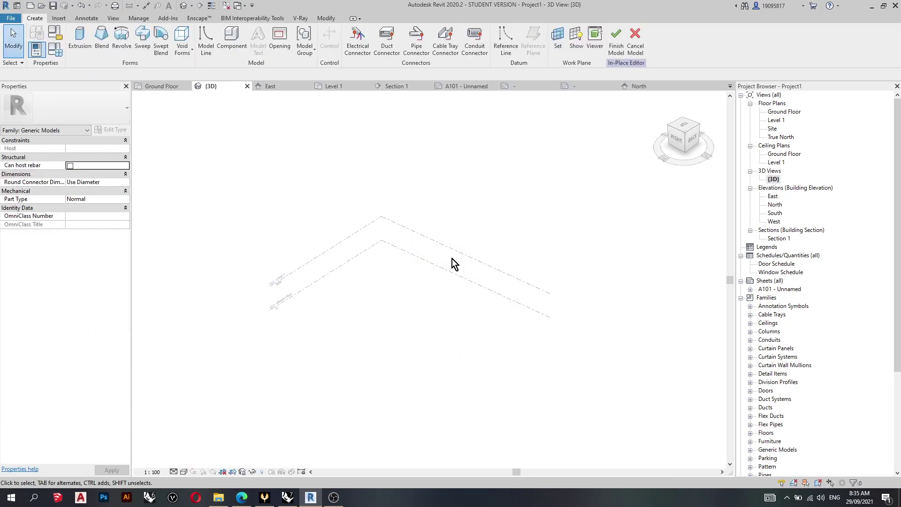
# - Import the CAD file FRAC - 1.dxf into the in-place model, positioned origin to internal origin at the Ground Floor
pyautogui.click(56, 19)
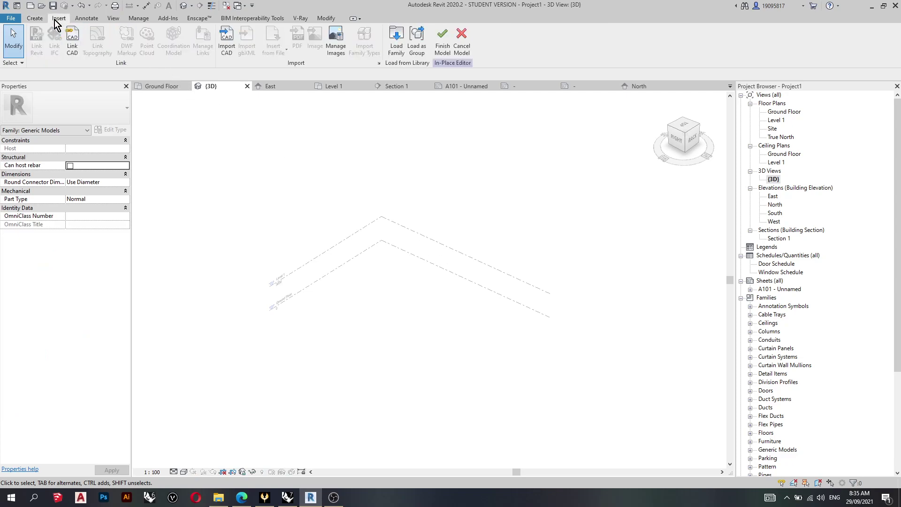
pyautogui.click(222, 49)
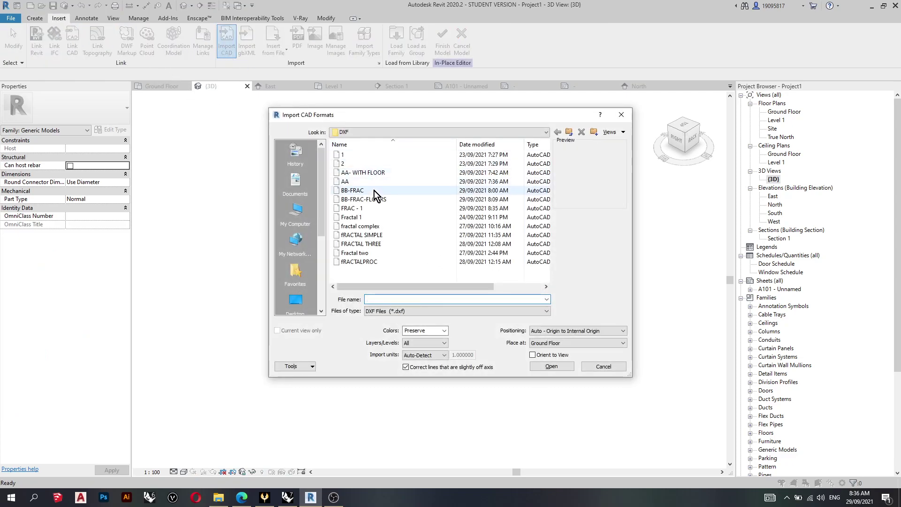
pyautogui.click(365, 209)
pyautogui.click(539, 366)
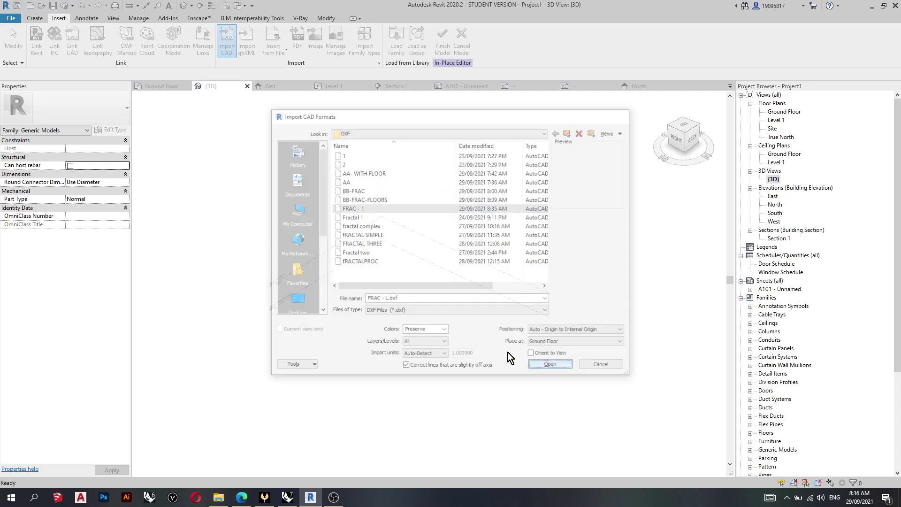
# - Finish the in-place model and move it to the corner of the level lines in the 3D view
pyautogui.scroll(-4, 427, 294)
pyautogui.click(443, 40)
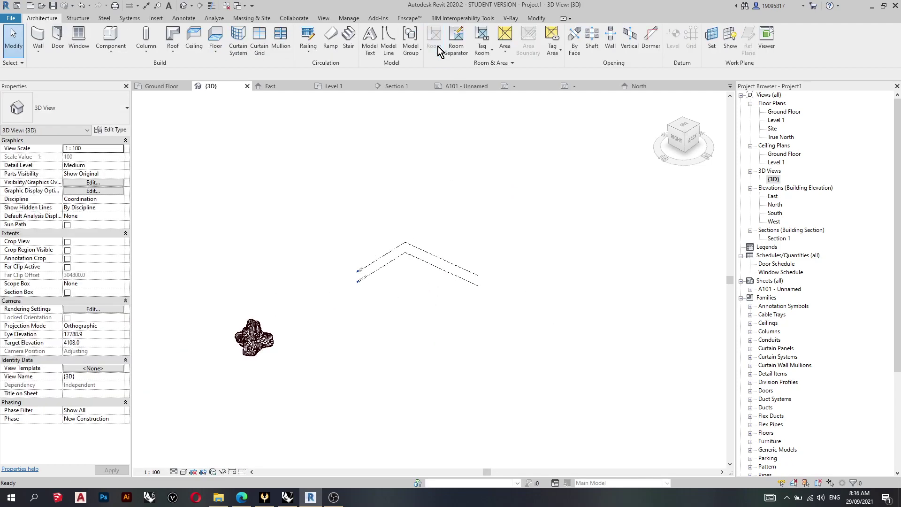
pyautogui.click(260, 319)
pyautogui.moveTo(261, 319); pyautogui.dragTo(406, 266)
pyautogui.click(452, 220)
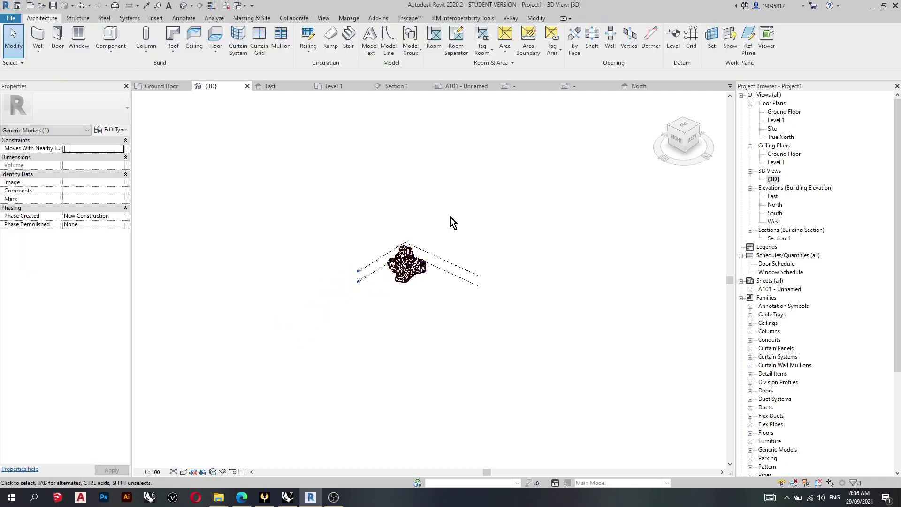
pyautogui.scroll(5, 404, 260)
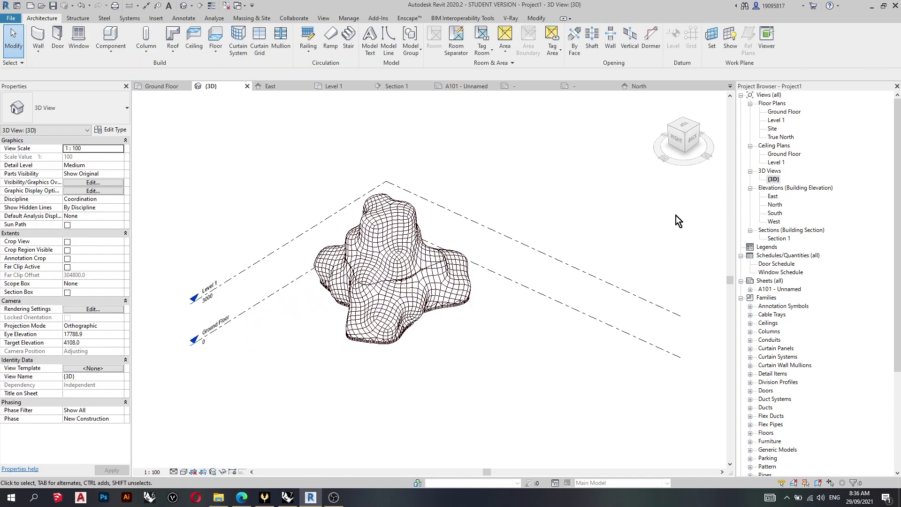
pyautogui.scroll(-1, 429, 228)
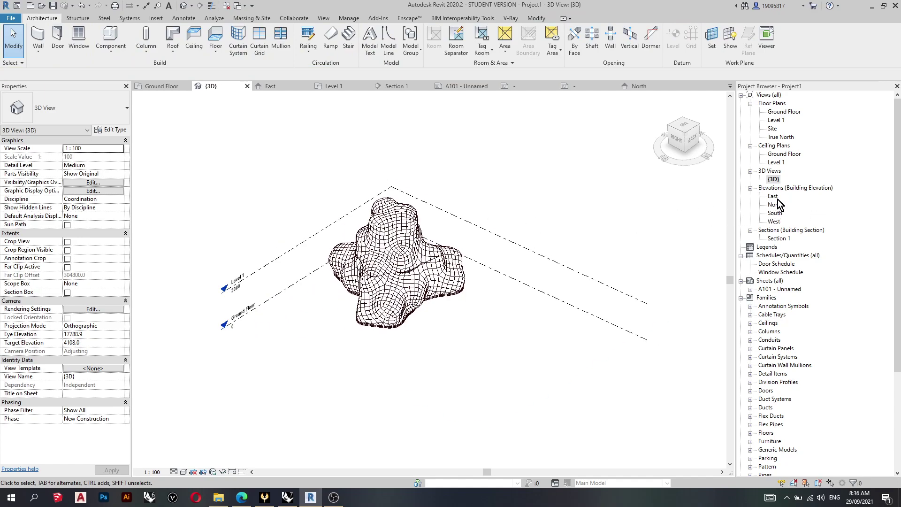
pyautogui.scroll(3, 368, 254)
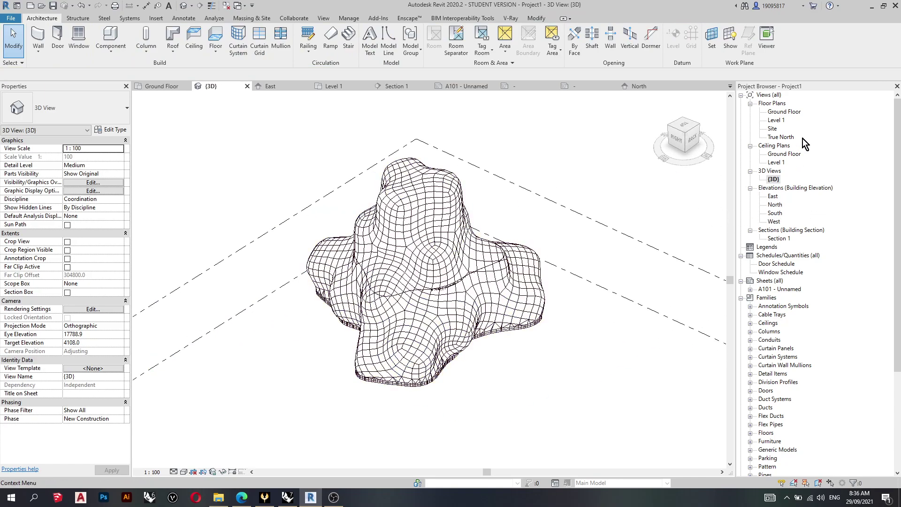
# - In the East elevation, move the imported form down so its base slab sits at the Ground Floor level
pyautogui.doubleClick(774, 196)
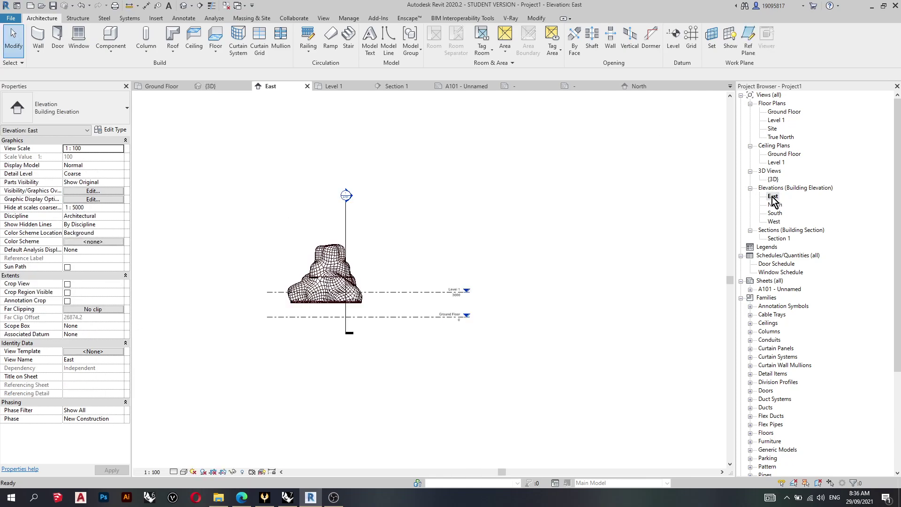
pyautogui.scroll(3, 355, 215)
pyautogui.click(356, 216)
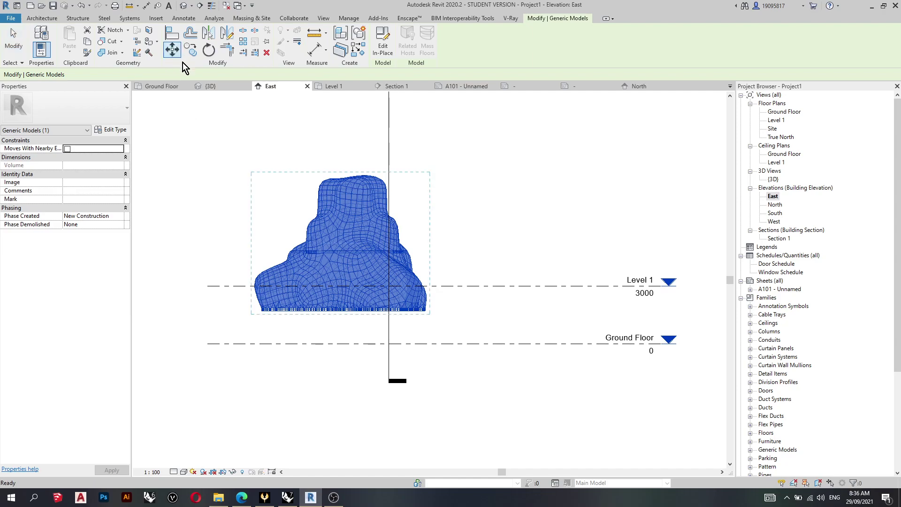
pyautogui.click(172, 49)
pyautogui.scroll(3, 431, 326)
pyautogui.click(412, 319)
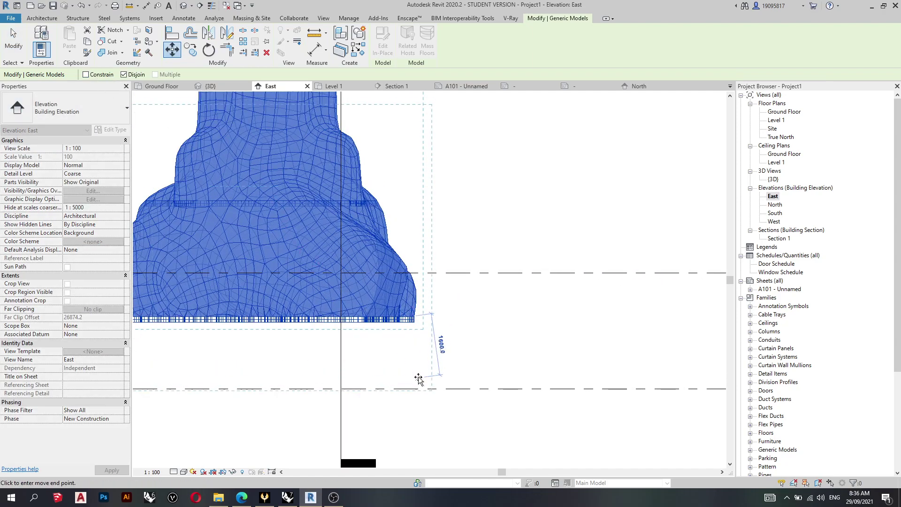
pyautogui.click(420, 389)
pyautogui.scroll(-3, 421, 390)
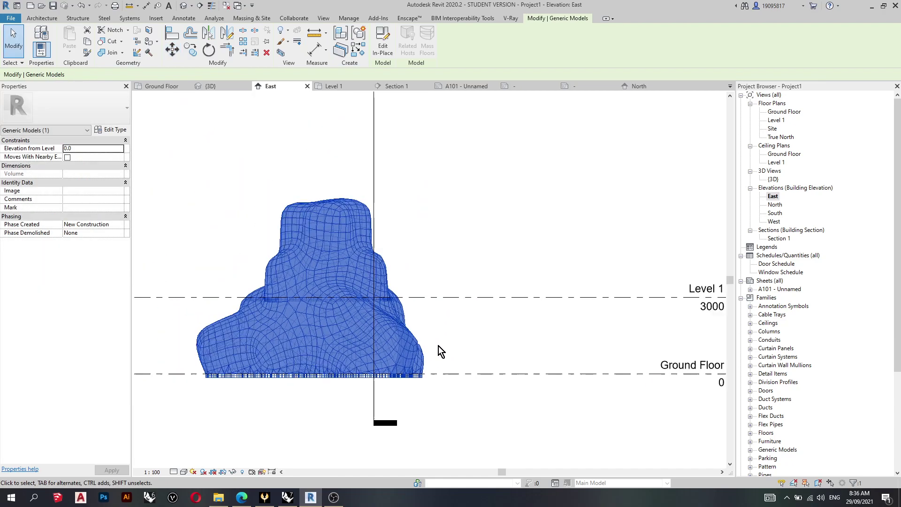
pyautogui.click(461, 398)
pyautogui.scroll(-1, 398, 337)
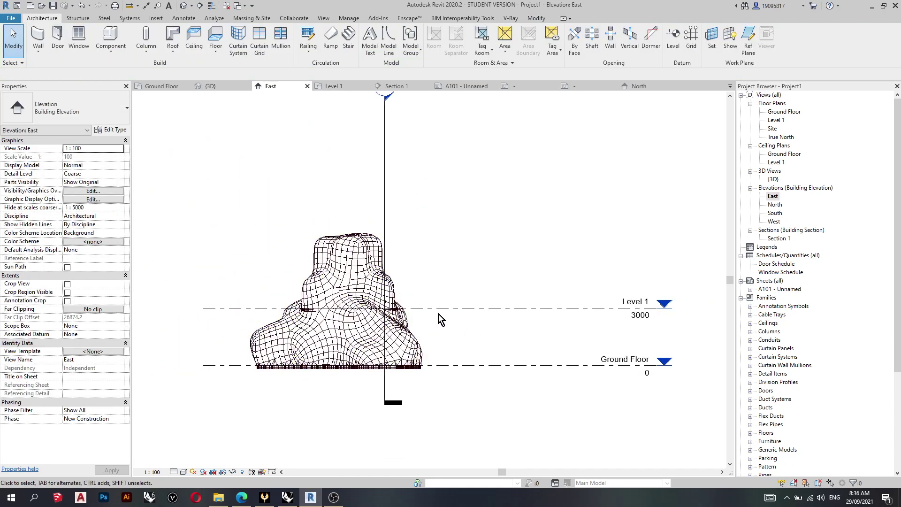
# - Shorten the level lines so their heads sit nearer the form, and shift the section line towards the form's middle
pyautogui.click(441, 308)
pyautogui.moveTo(656, 311); pyautogui.dragTo(488, 309)
pyautogui.press('Escape')
pyautogui.scroll(1, 239, 303)
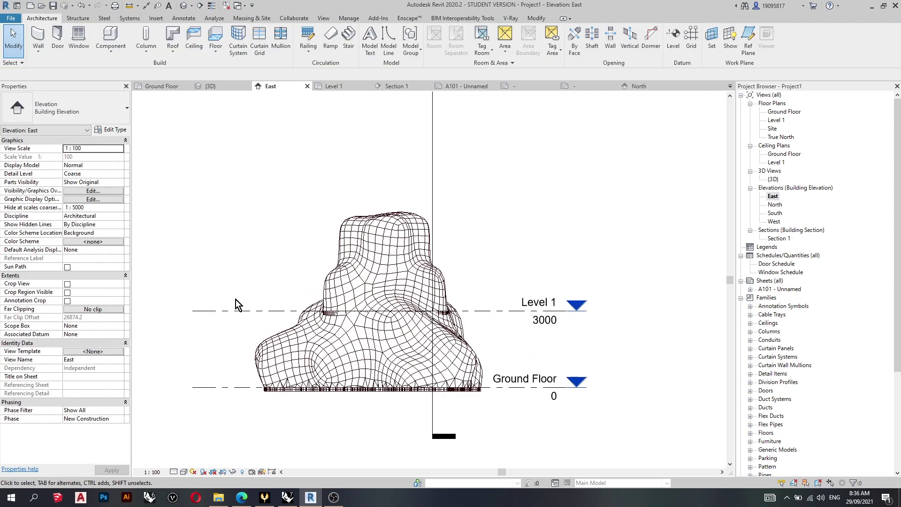
pyautogui.moveTo(432, 204); pyautogui.dragTo(389, 204)
pyautogui.click(479, 195)
# - Check the cut form in the Ground Floor and Level 1 floor plans, giving Level 1 a shaded visual style
pyautogui.doubleClick(781, 112)
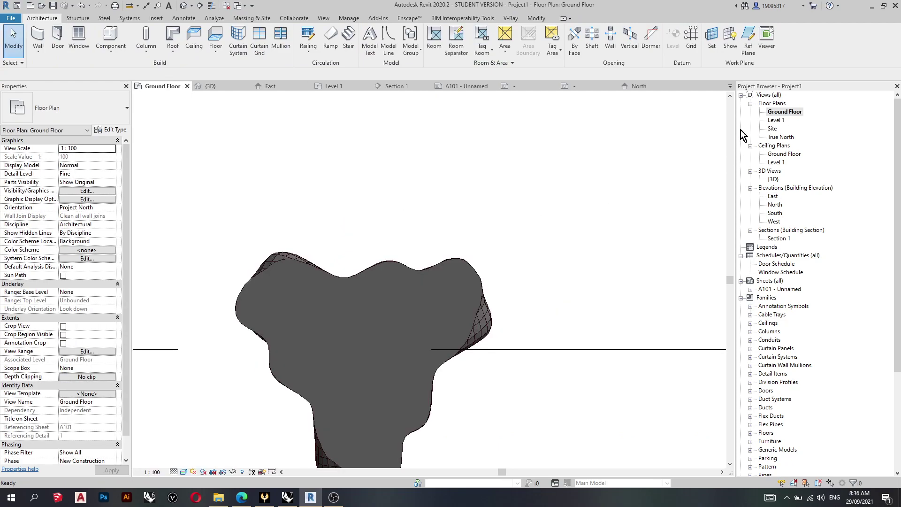
pyautogui.scroll(2, 378, 289)
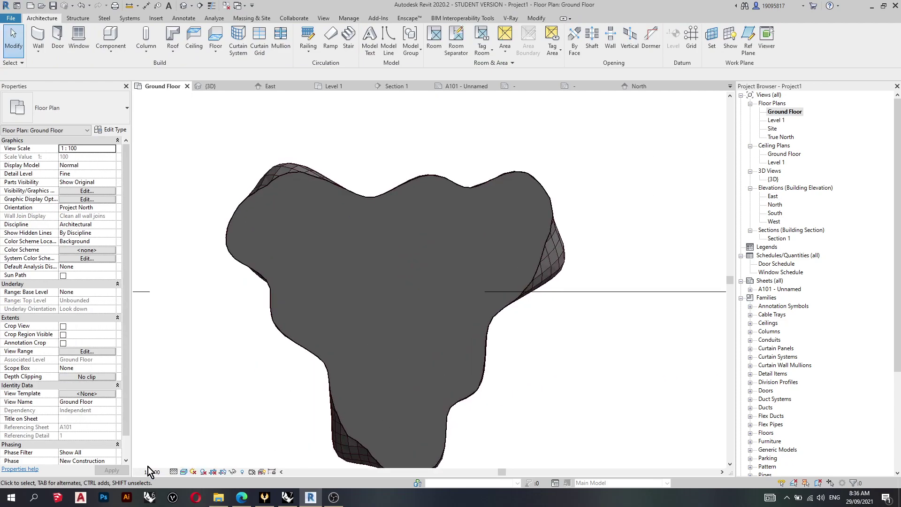
pyautogui.doubleClick(776, 120)
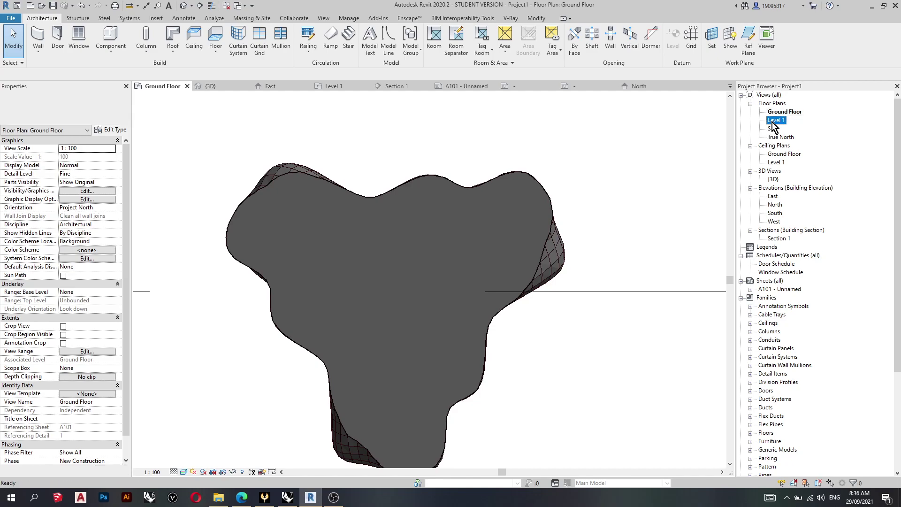
pyautogui.click(184, 472)
pyautogui.click(200, 452)
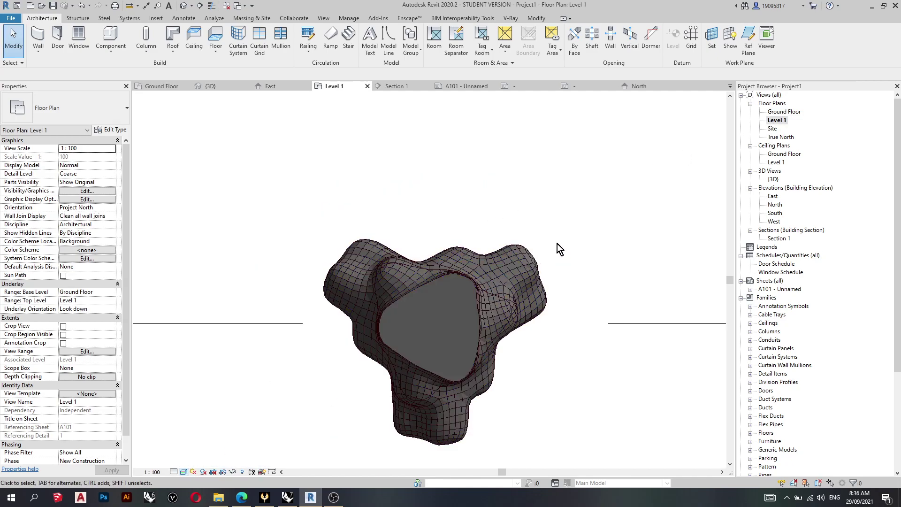
pyautogui.scroll(3, 498, 371)
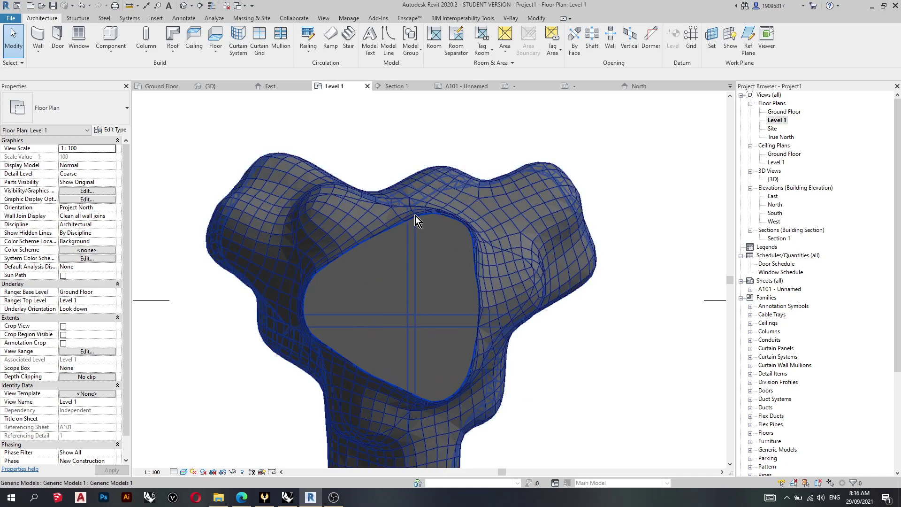
pyautogui.scroll(-3, 427, 223)
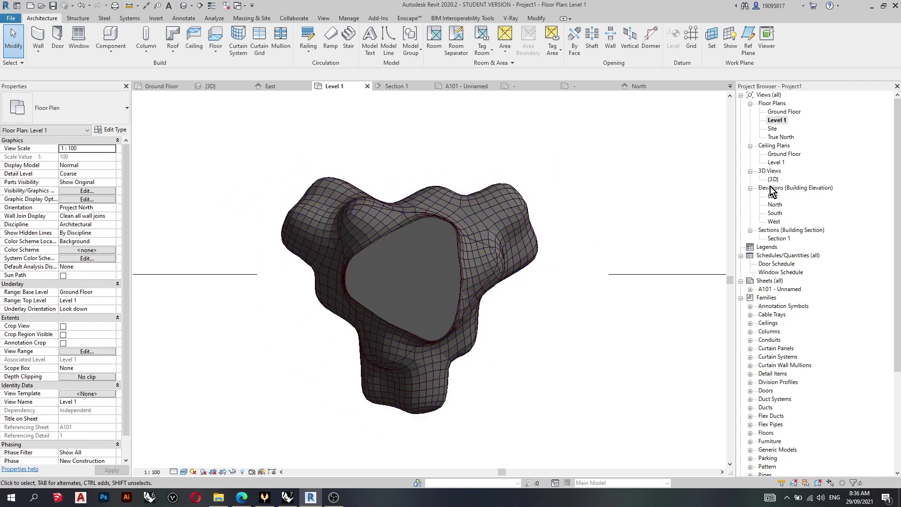
# - Open Section 1 and remove the old CONCRETE filled region from the Level 1 slab
pyautogui.doubleClick(779, 239)
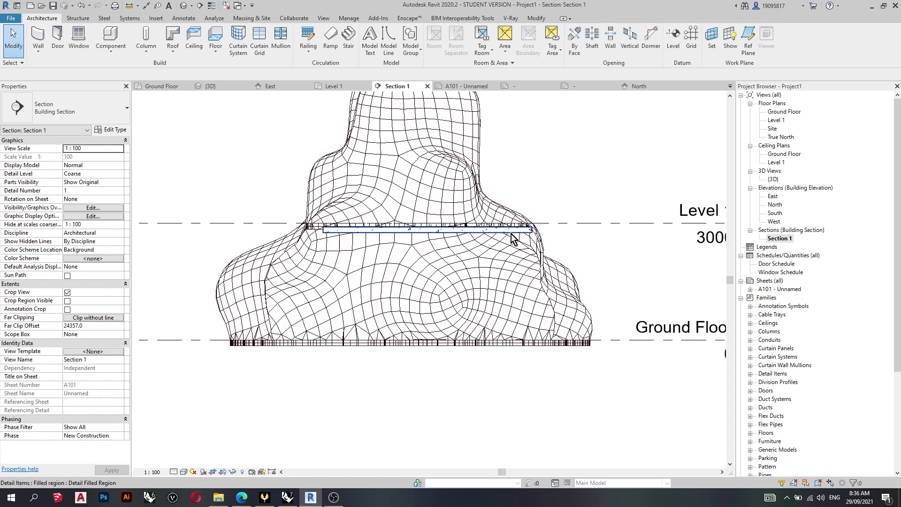
pyautogui.click(388, 230)
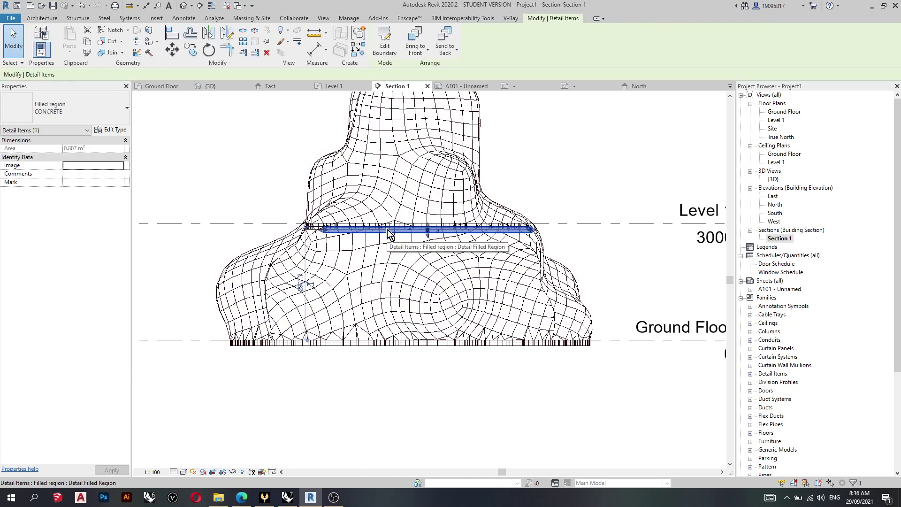
pyautogui.press('Escape')
pyautogui.scroll(-2, 388, 305)
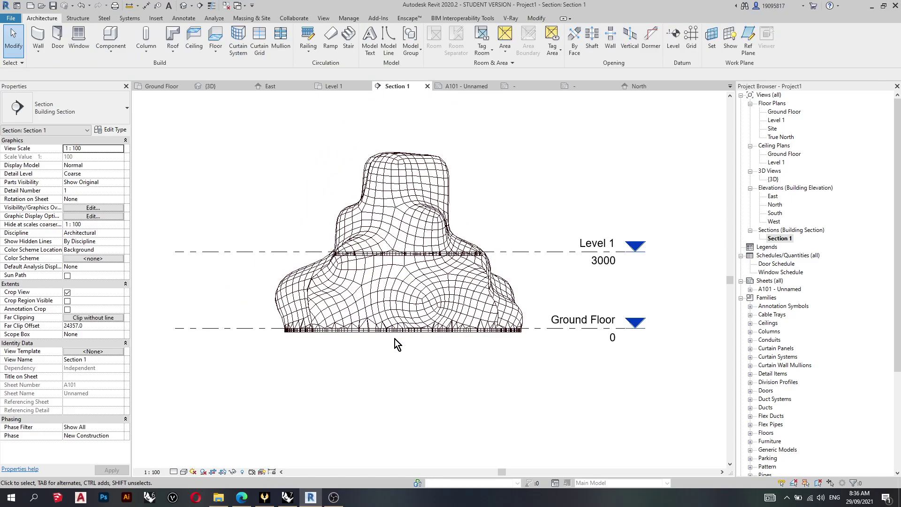
pyautogui.scroll(-2, 398, 344)
pyautogui.scroll(2, 381, 258)
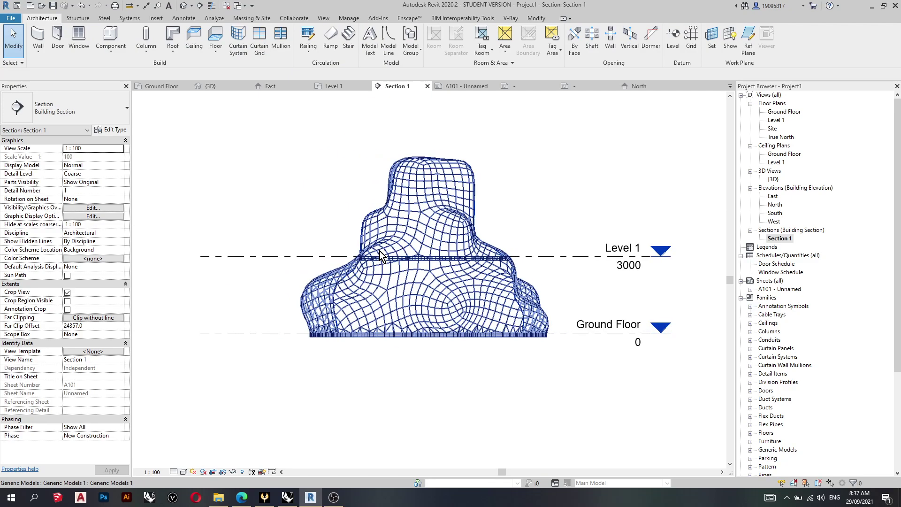
pyautogui.scroll(2, 430, 242)
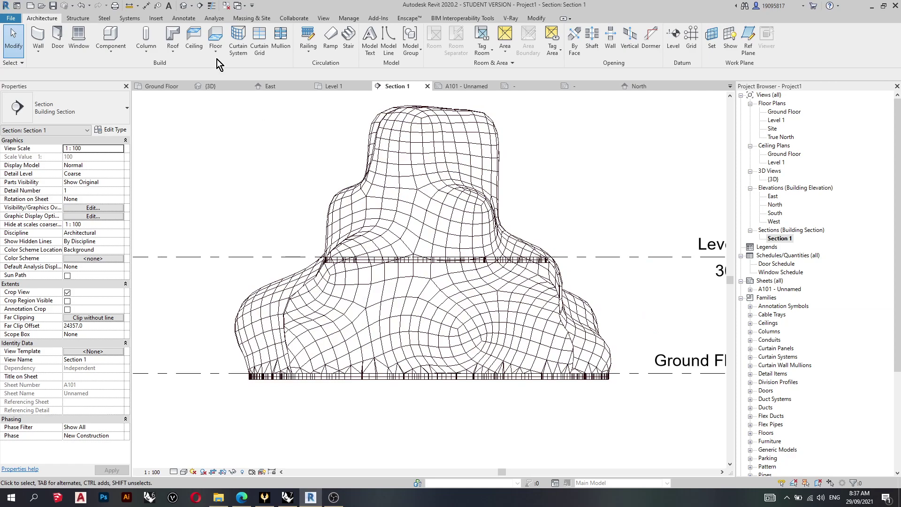
# - Compare the section's mesh linework with Thin Lines on and off, leaving Thin Lines on
pyautogui.click(211, 6)
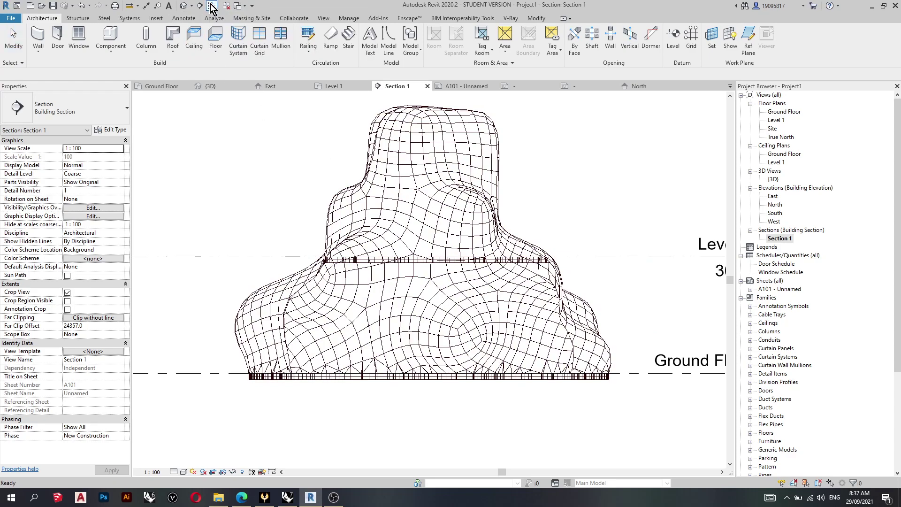
pyautogui.scroll(5, 358, 200)
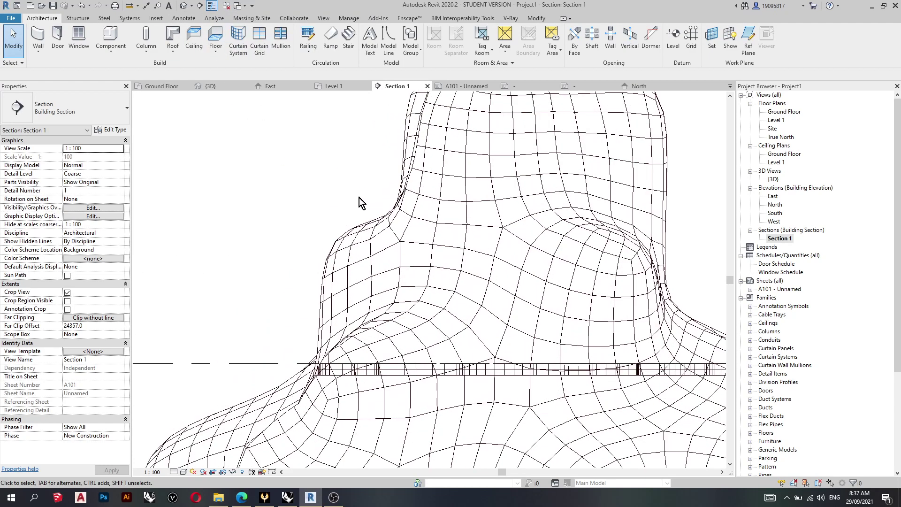
pyautogui.scroll(-5, 317, 210)
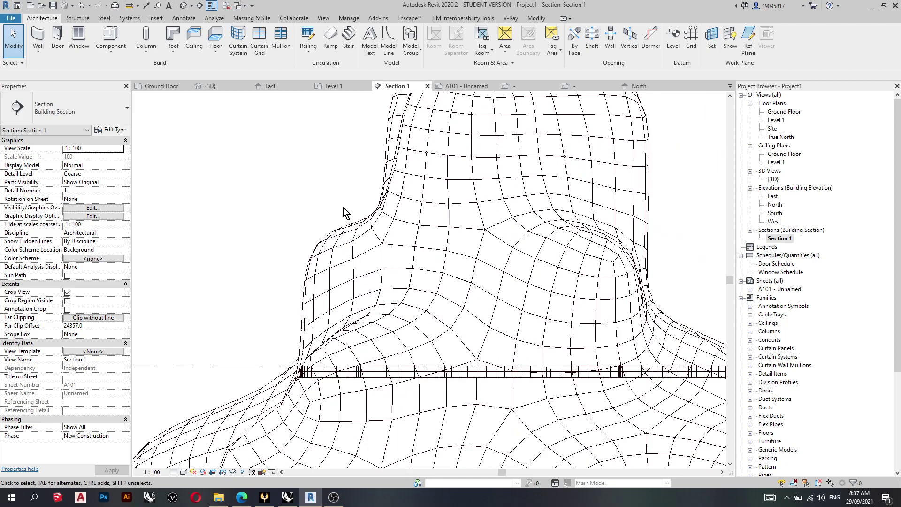
pyautogui.click(211, 6)
pyautogui.scroll(4, 360, 216)
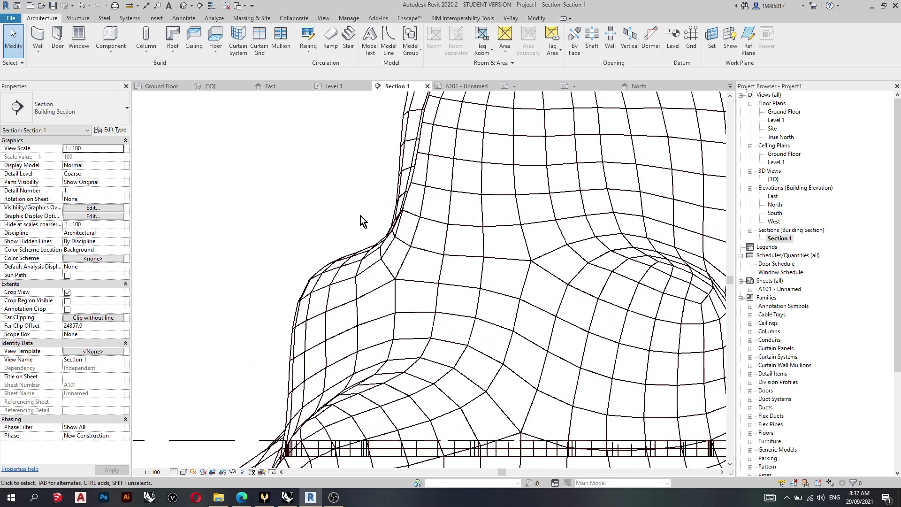
pyautogui.scroll(-5, 299, 280)
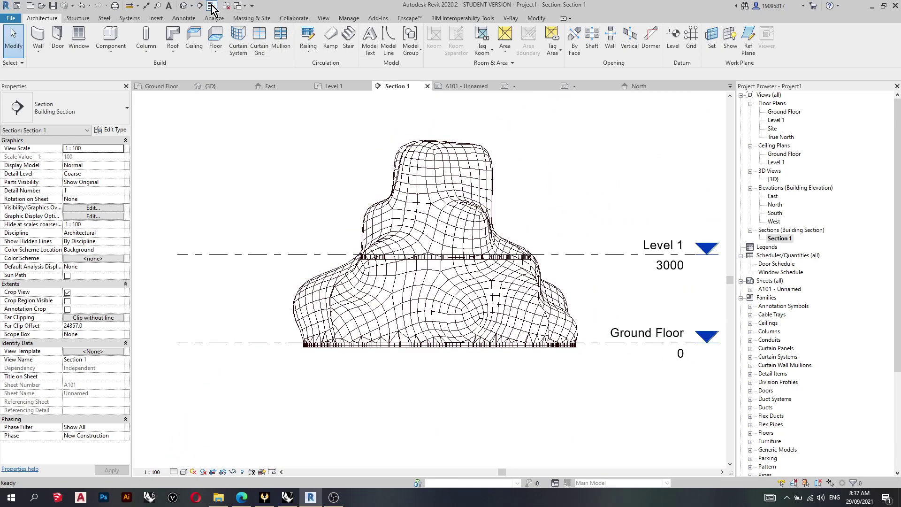
# - Draw a rectangular Solid Black filled region about 150 mm deep over the Level 1 slab in Section 1
pyautogui.click(190, 19)
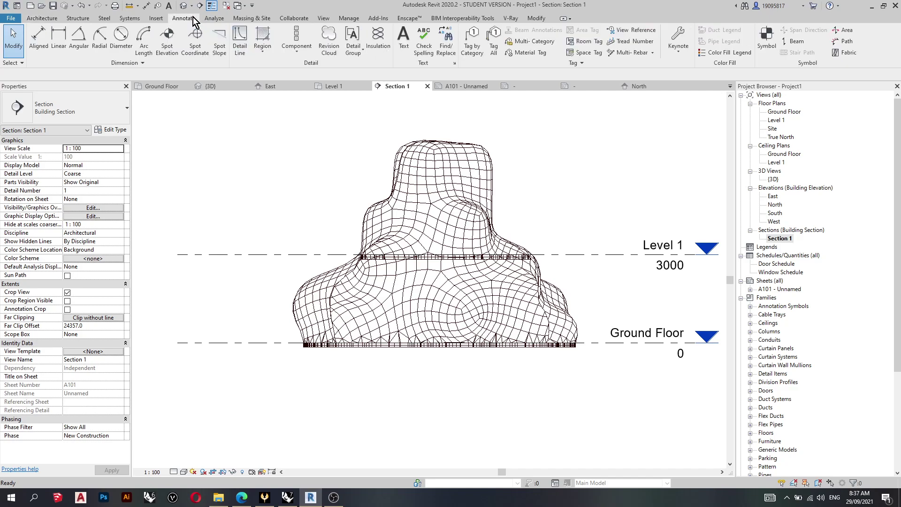
pyautogui.click(262, 49)
pyautogui.click(277, 69)
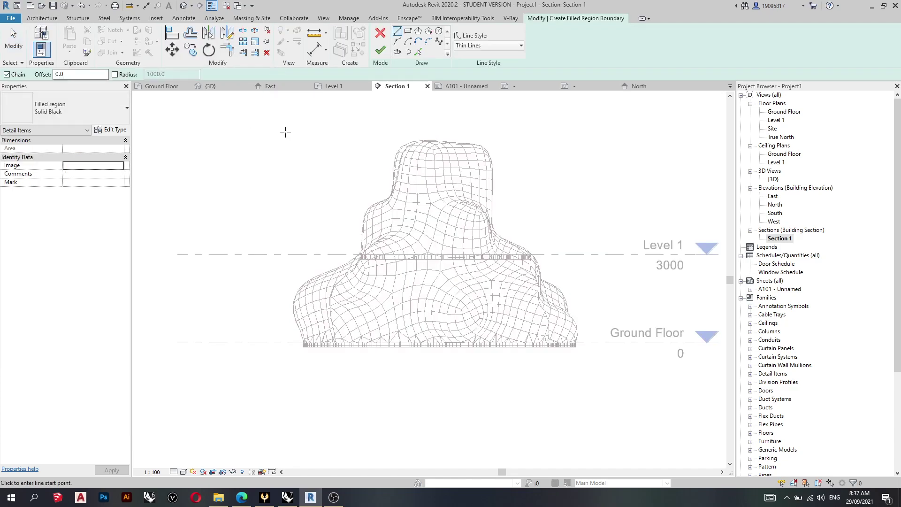
pyautogui.click(408, 32)
pyautogui.scroll(2, 372, 253)
pyautogui.scroll(4, 372, 253)
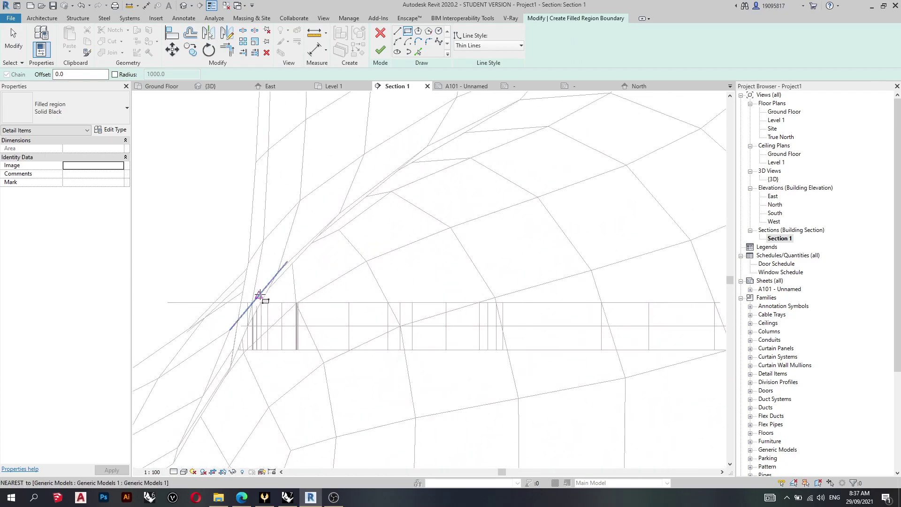
pyautogui.click(264, 301)
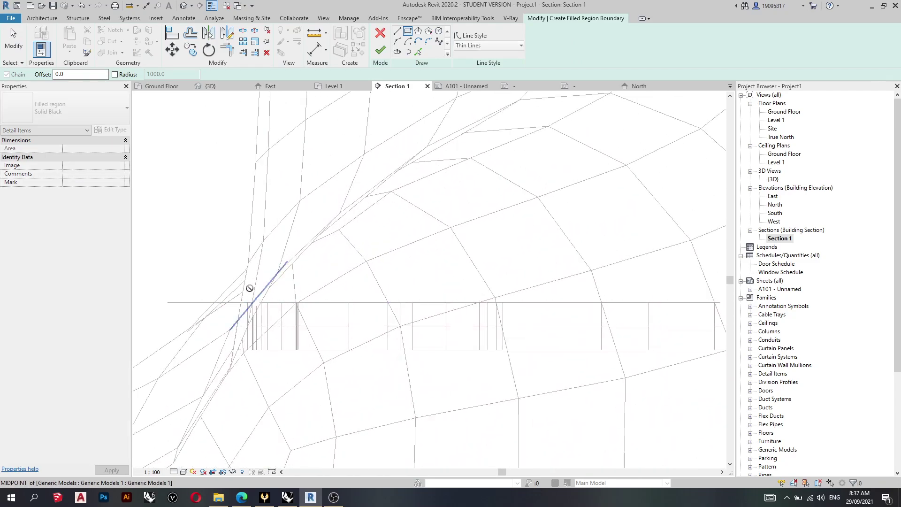
pyautogui.scroll(-5, 492, 225)
pyautogui.scroll(5, 558, 214)
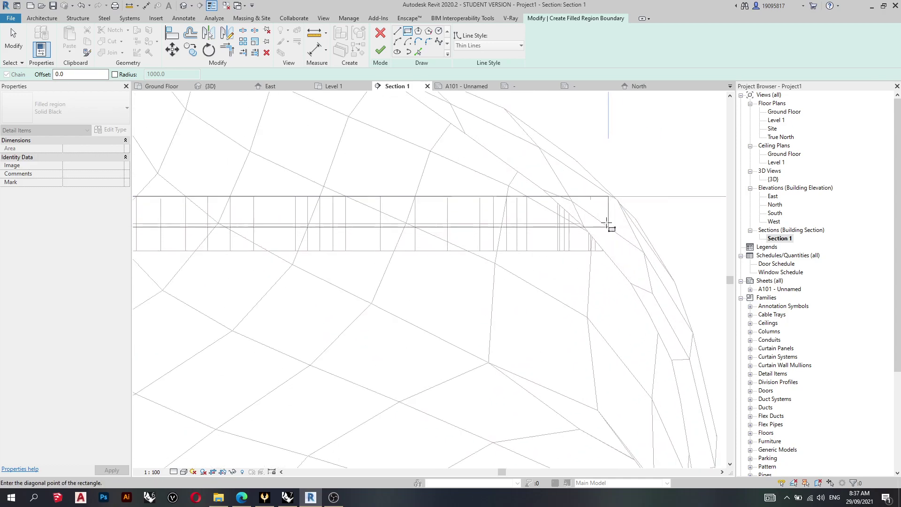
pyautogui.click(591, 251)
pyautogui.scroll(-6, 567, 225)
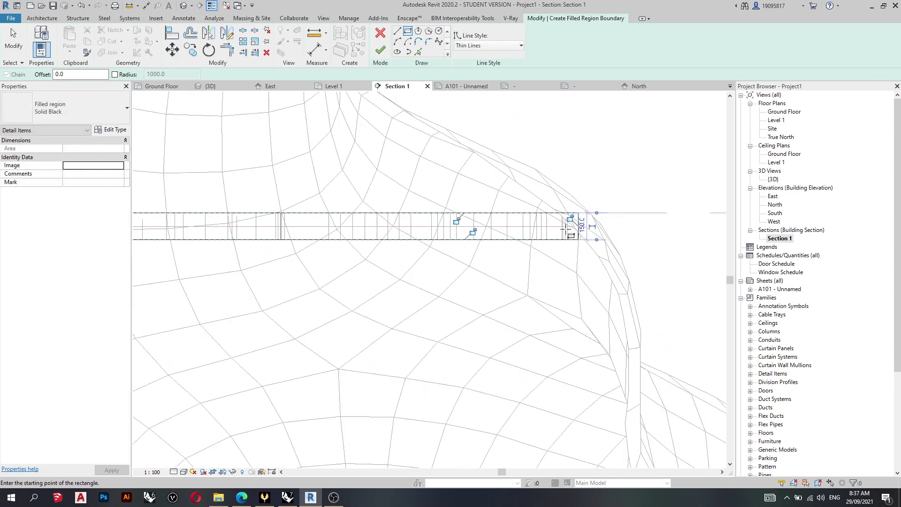
pyautogui.click(379, 47)
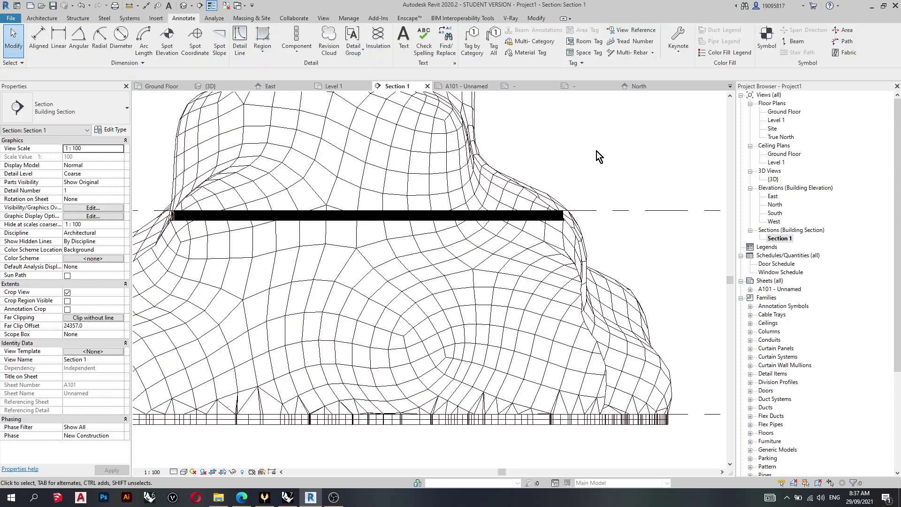
pyautogui.scroll(-1, 563, 202)
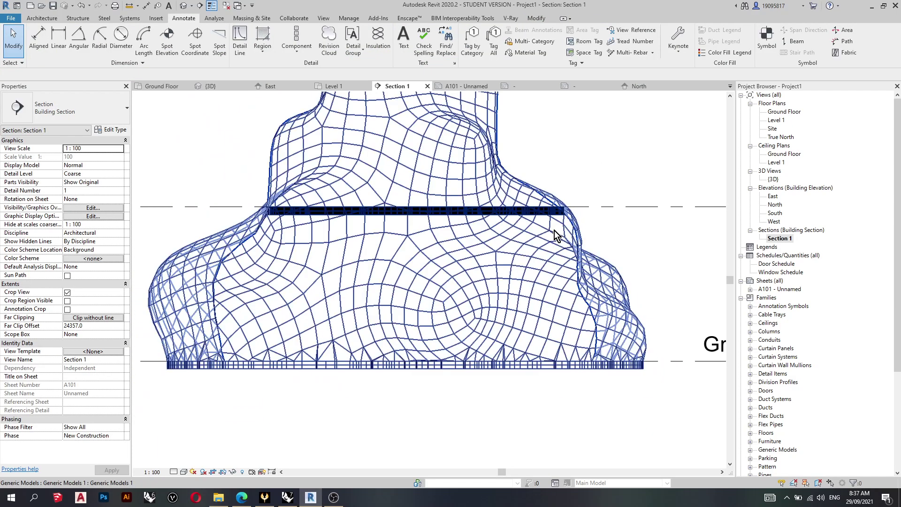
# - Try the Diagonal Crosshatch and Diagonal Down - Transparent types on the Level 1 slab's filled region
pyautogui.click(294, 211)
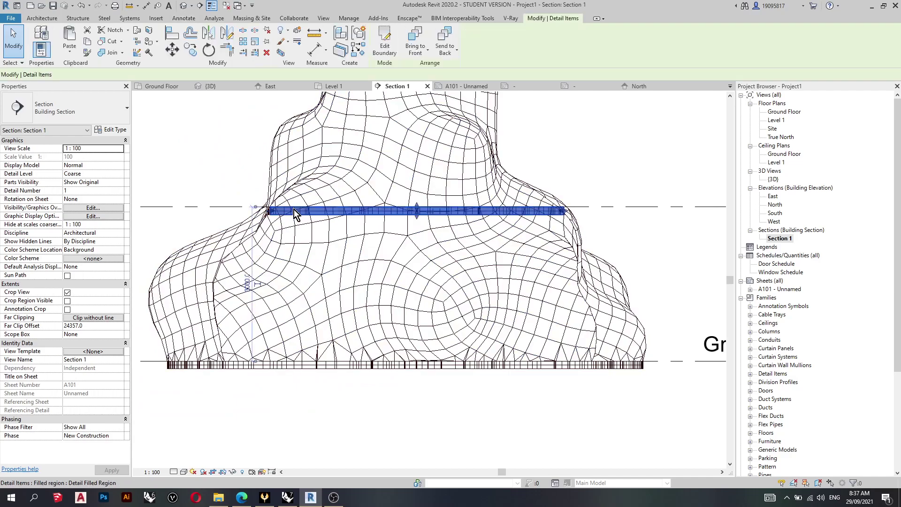
pyautogui.click(110, 110)
pyautogui.click(70, 164)
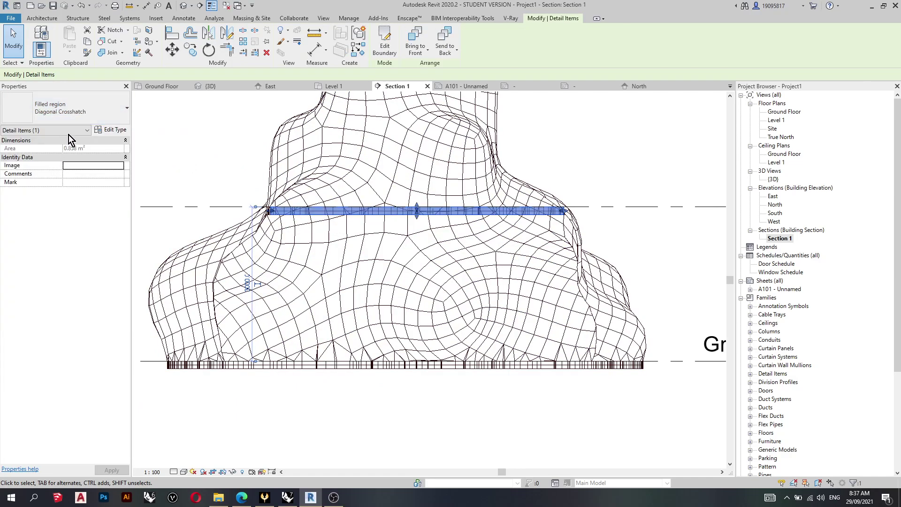
pyautogui.click(80, 115)
pyautogui.click(52, 199)
pyautogui.click(215, 173)
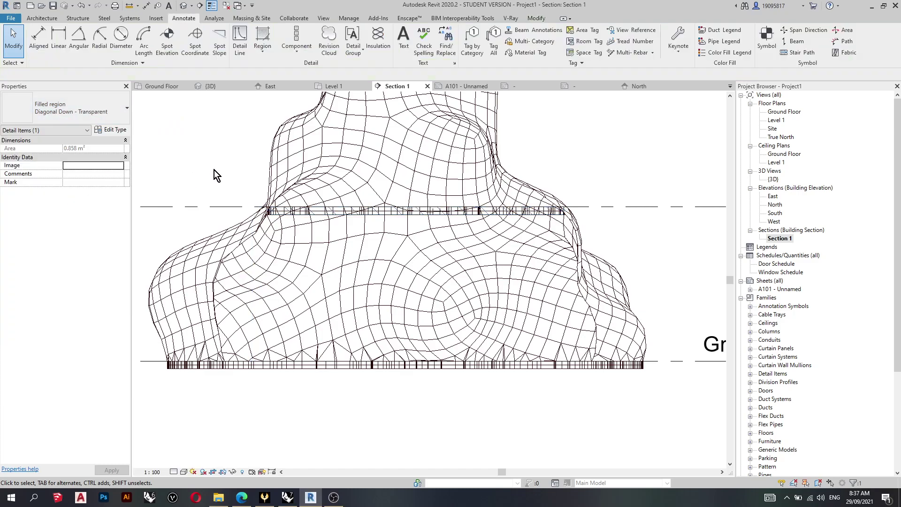
# - Try to duplicate the Level 1 region's Diagonal Down - Transparent type under a new name
pyautogui.click(327, 216)
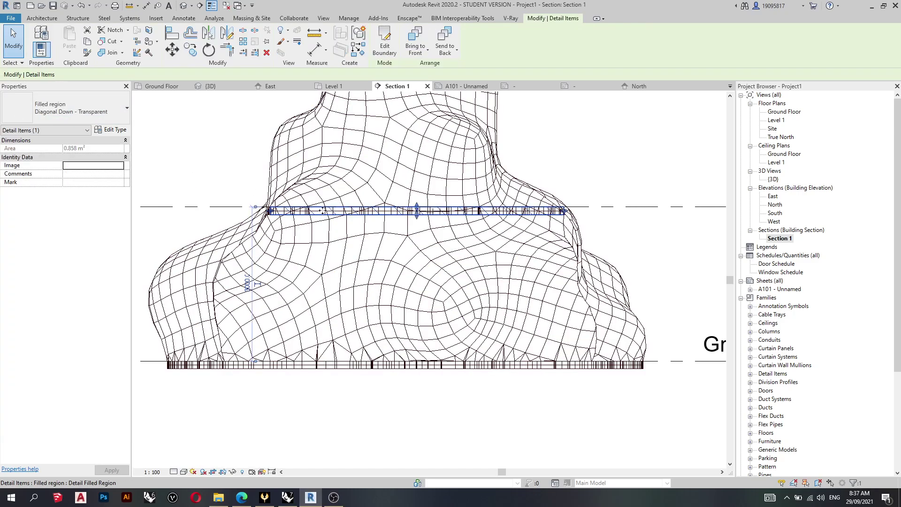
pyautogui.click(113, 130)
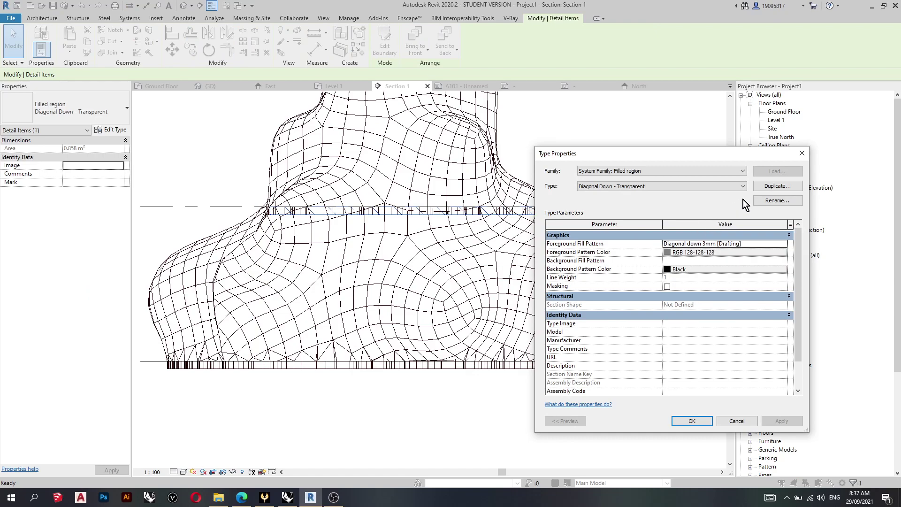
pyautogui.click(764, 186)
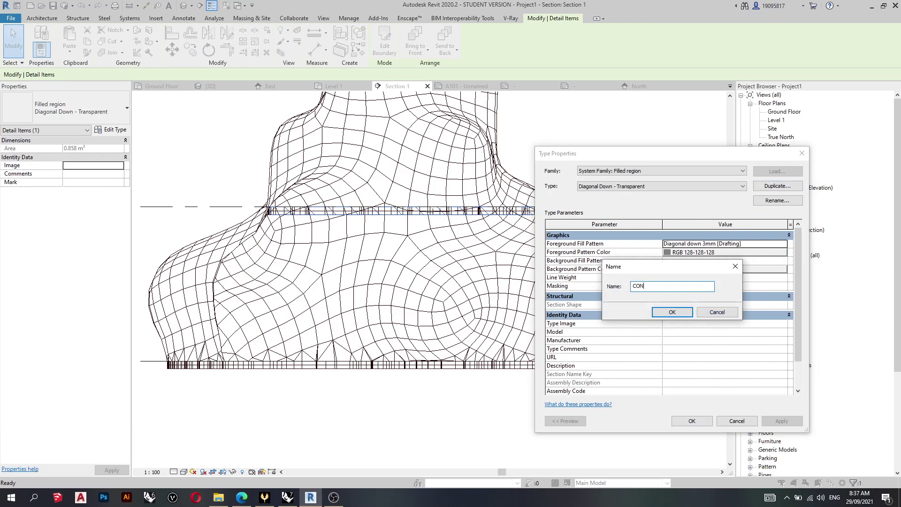
pyautogui.click(672, 312)
pyautogui.click(508, 254)
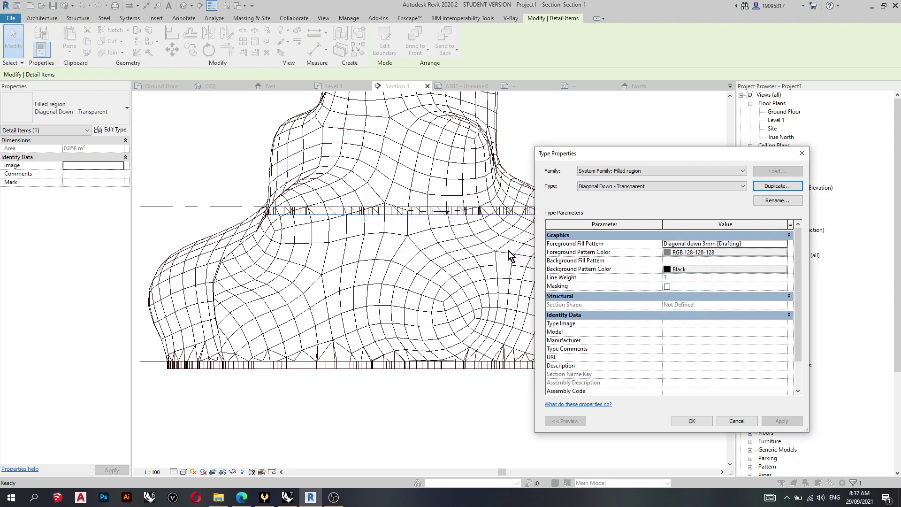
pyautogui.click(802, 153)
pyautogui.click(206, 176)
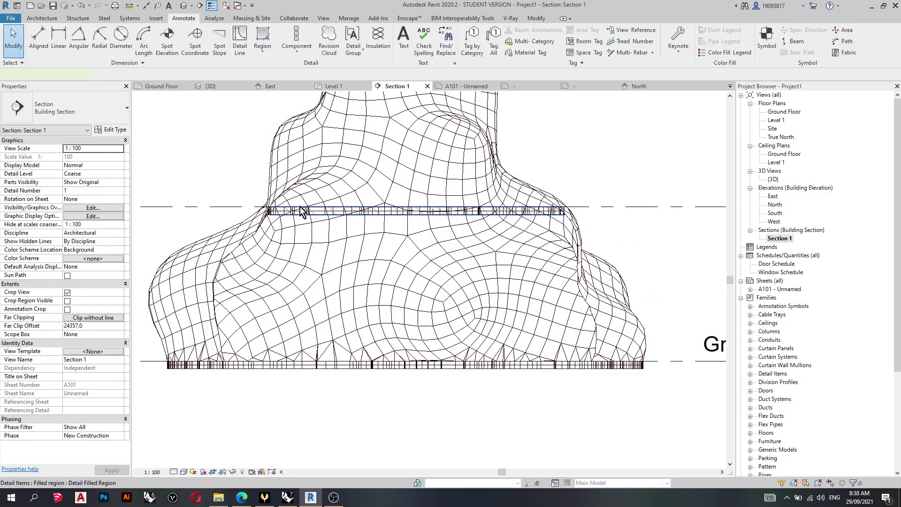
# - Change the Level 1 slab's filled region to the CONCRETE type
pyautogui.click(301, 211)
pyautogui.click(89, 114)
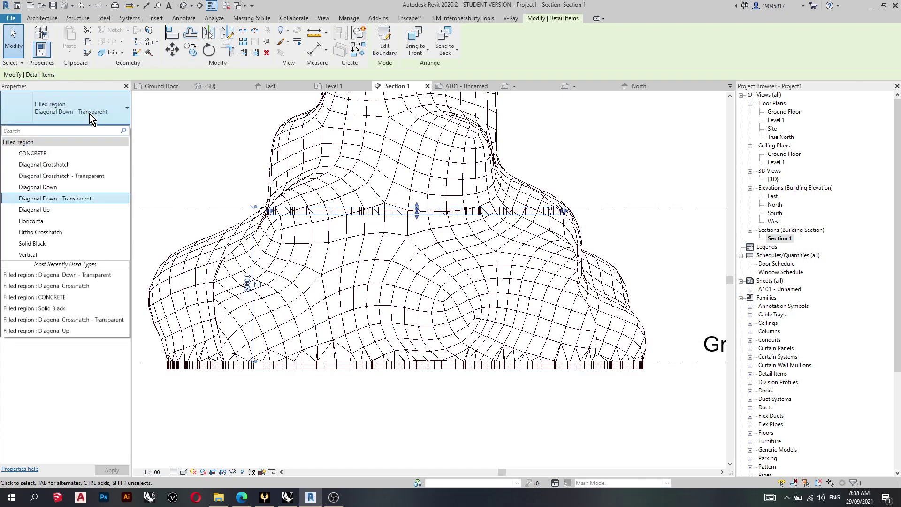
pyautogui.click(49, 154)
pyautogui.click(195, 151)
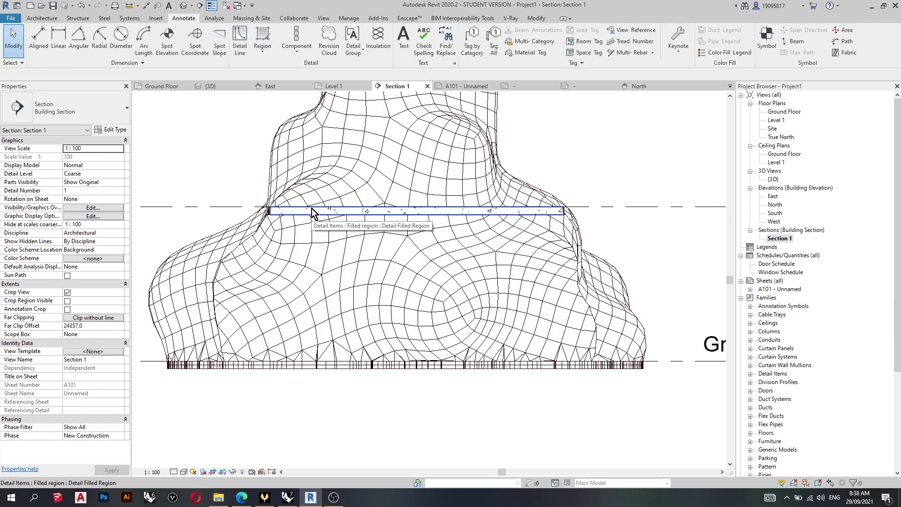
# - Review the CONCRETE region's type properties and its foreground fill pattern choices without changing anything
pyautogui.click(312, 212)
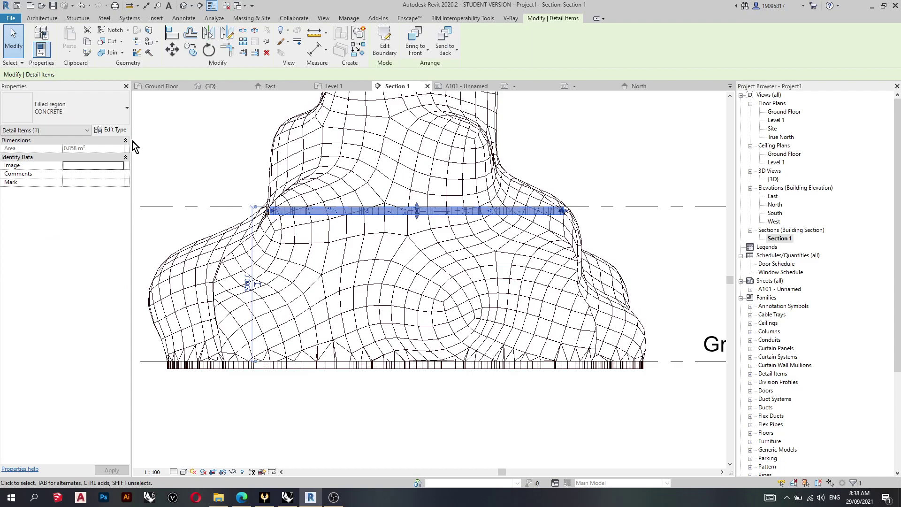
pyautogui.click(118, 130)
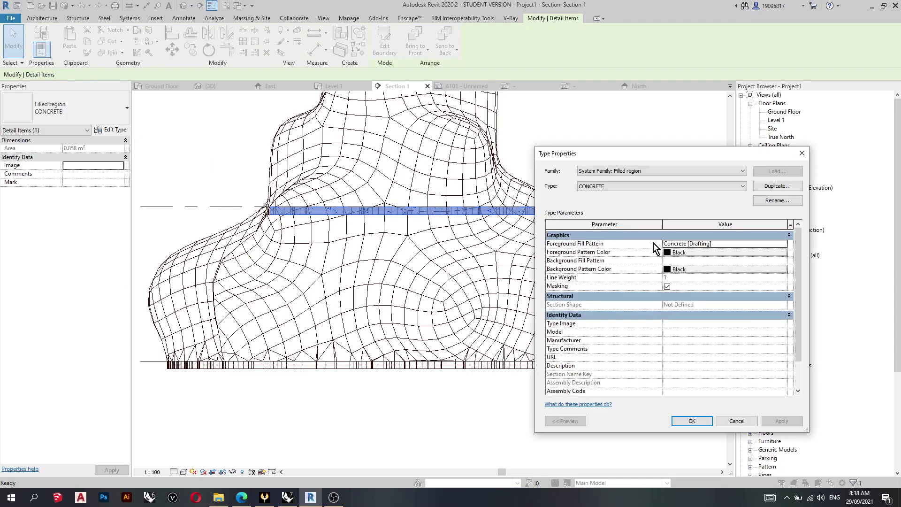
pyautogui.click(646, 186)
pyautogui.click(629, 185)
pyautogui.click(713, 243)
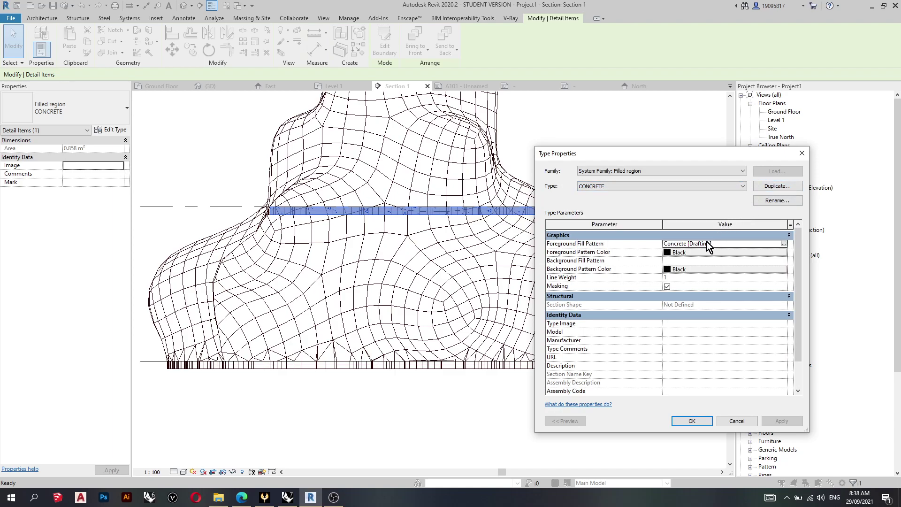
pyautogui.click(784, 243)
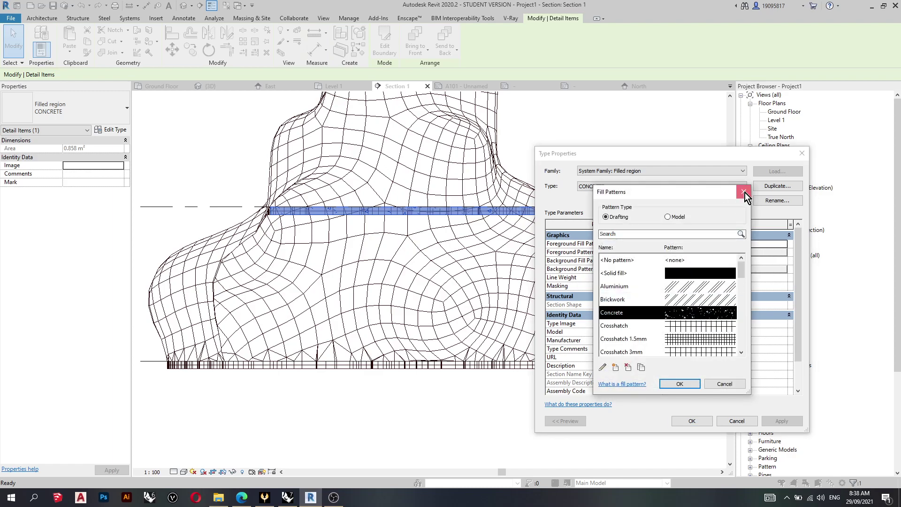
pyautogui.click(744, 192)
pyautogui.click(801, 153)
pyautogui.click(633, 139)
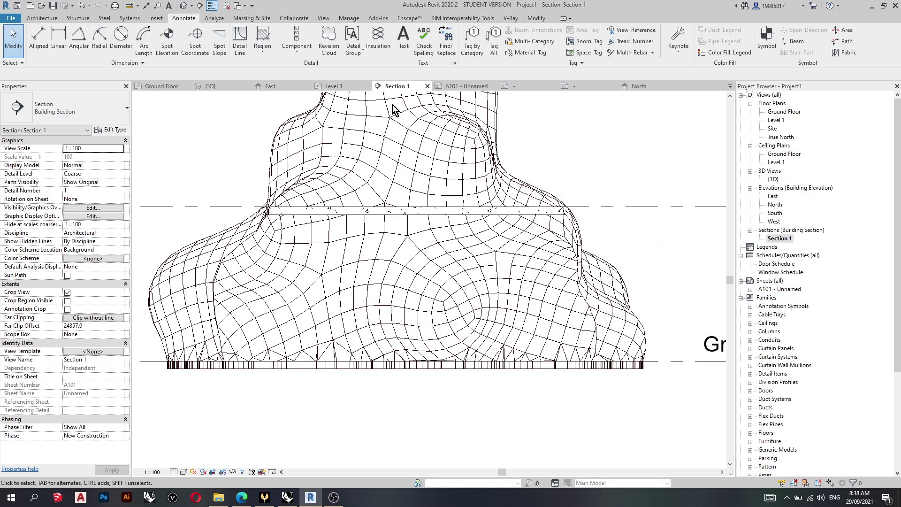
# - Draw a rectangular Solid Black filled region of about 1.39 m² over the Ground Floor slab in Section 1
pyautogui.click(263, 51)
pyautogui.click(273, 66)
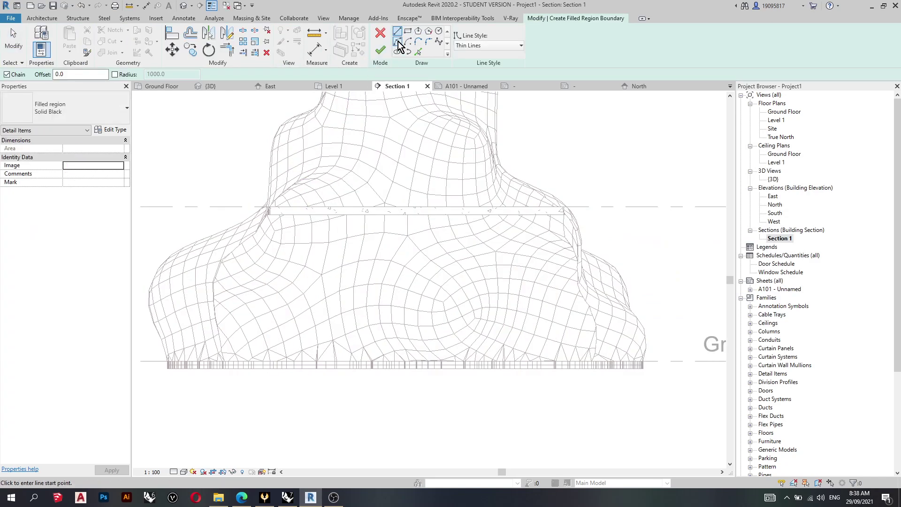
pyautogui.click(408, 31)
pyautogui.scroll(4, 143, 366)
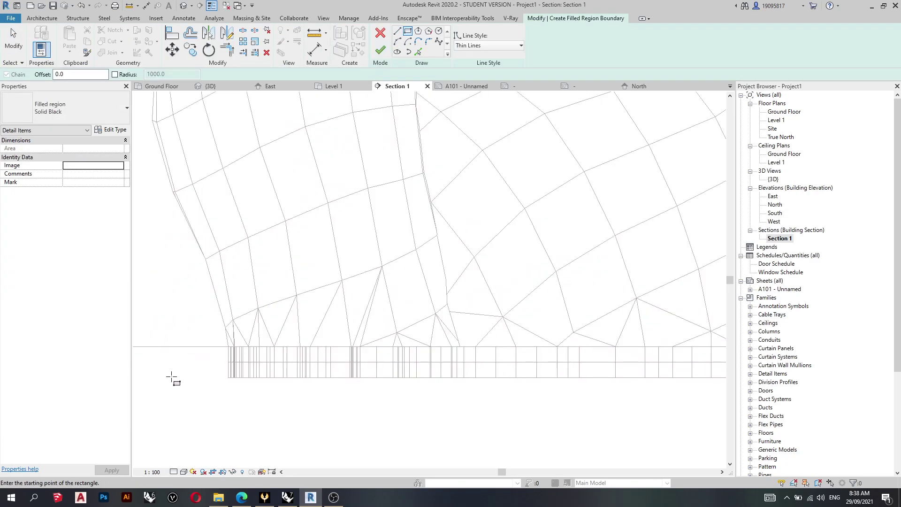
pyautogui.click(231, 377)
pyautogui.scroll(-5, 232, 373)
pyautogui.scroll(4, 449, 347)
pyautogui.scroll(-1, 450, 347)
pyautogui.click(434, 309)
pyautogui.scroll(-4, 498, 356)
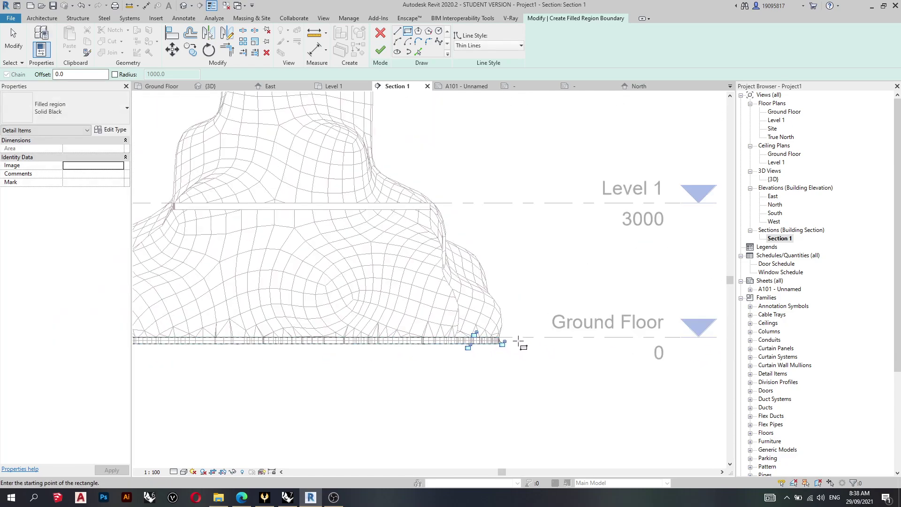
pyautogui.click(380, 50)
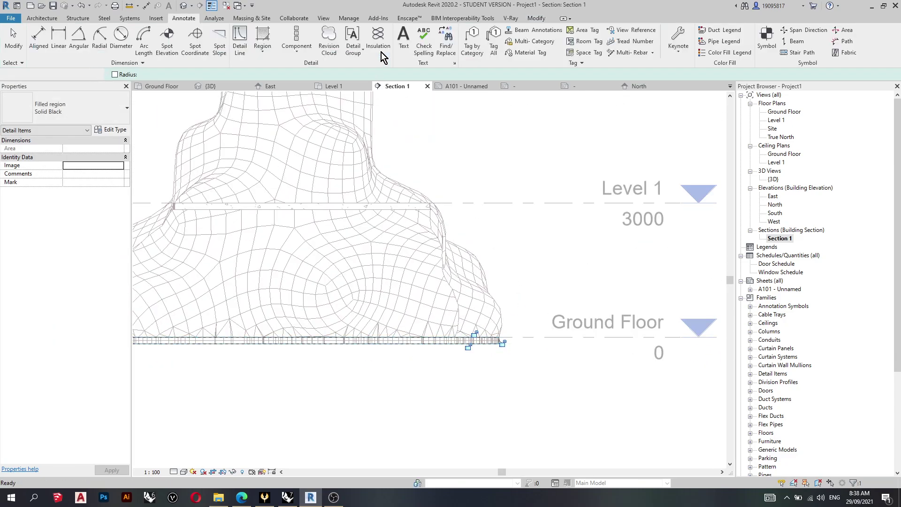
# - Change the Ground Floor slab's filled region to the CONCRETE type
pyautogui.click(57, 97)
pyautogui.click(42, 150)
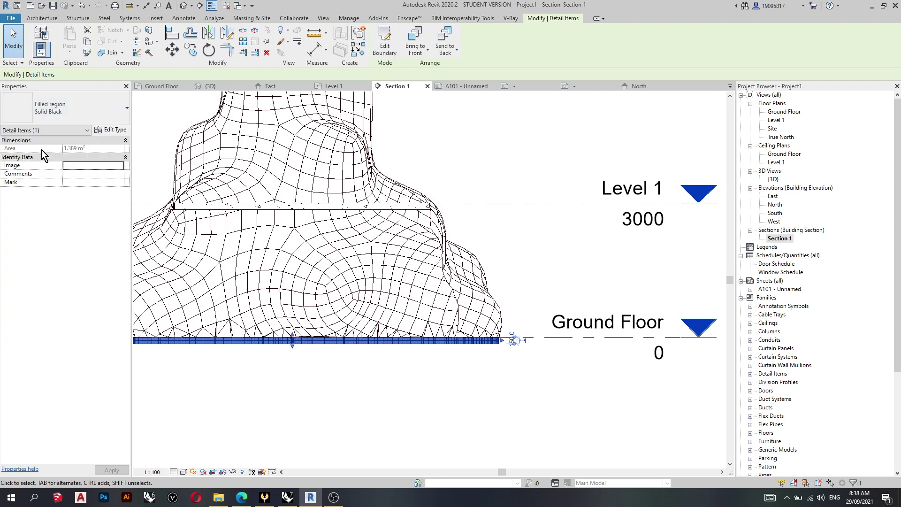
pyautogui.click(453, 389)
pyautogui.scroll(-2, 488, 367)
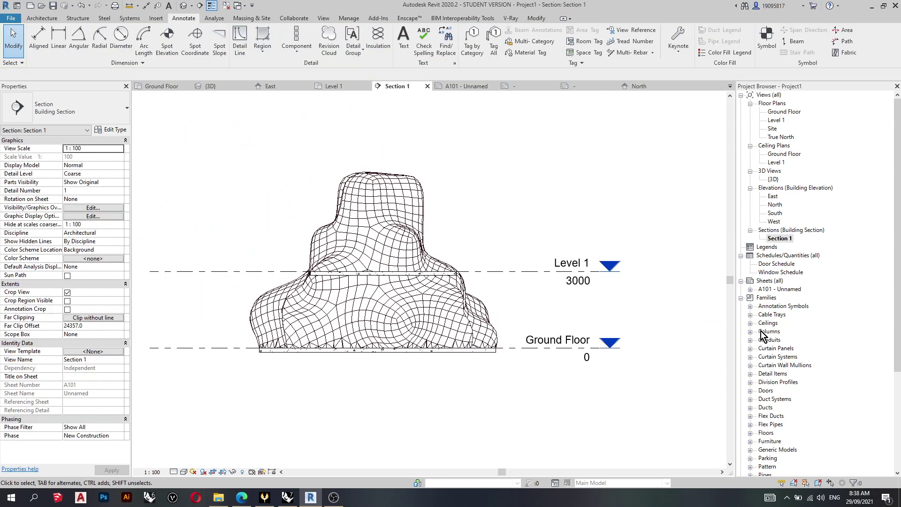
# - Open sheet A101 and examine how the slab hatching and mesh linework read in the Section 1 viewport
pyautogui.doubleClick(779, 289)
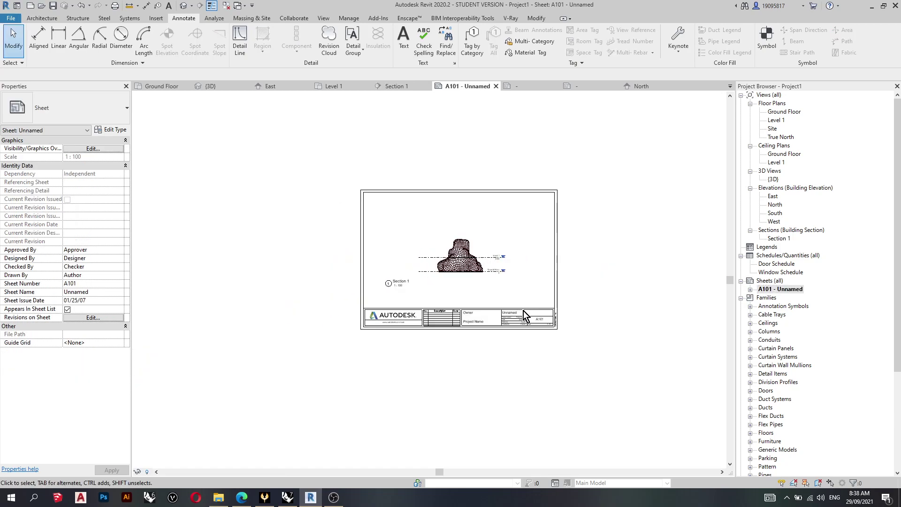
pyautogui.scroll(3, 522, 312)
pyautogui.scroll(2, 412, 275)
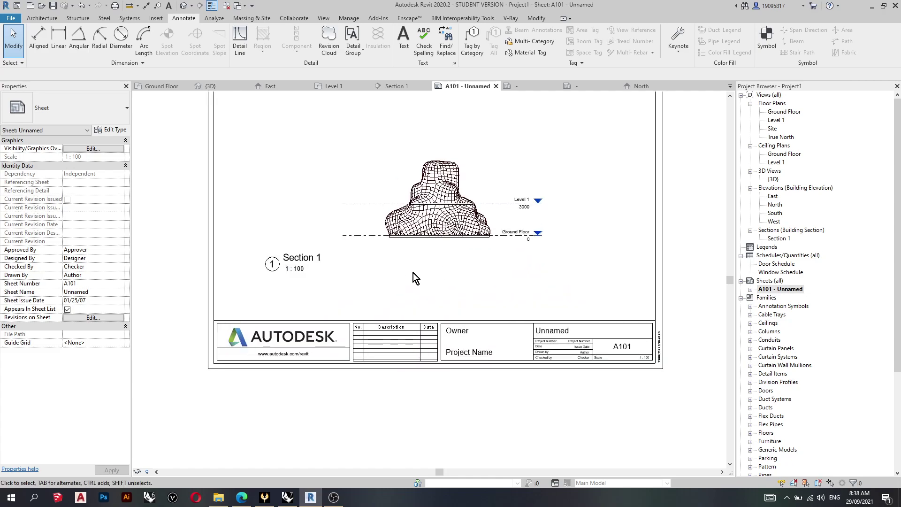
pyautogui.scroll(4, 414, 267)
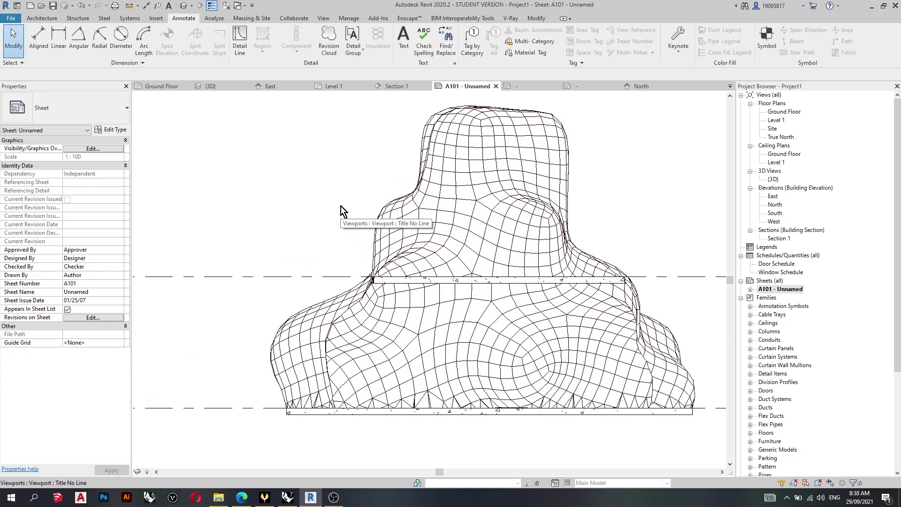
pyautogui.scroll(-5, 341, 211)
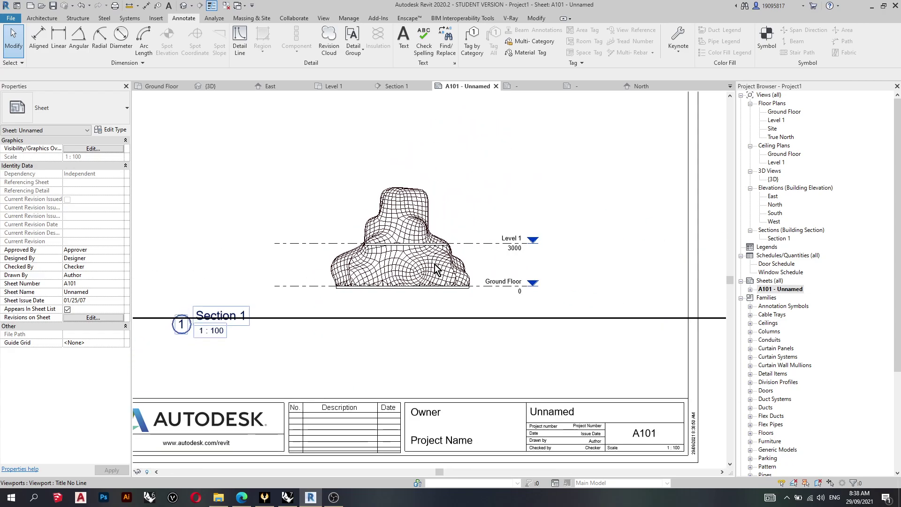
pyautogui.scroll(-2, 427, 290)
pyautogui.scroll(3, 415, 315)
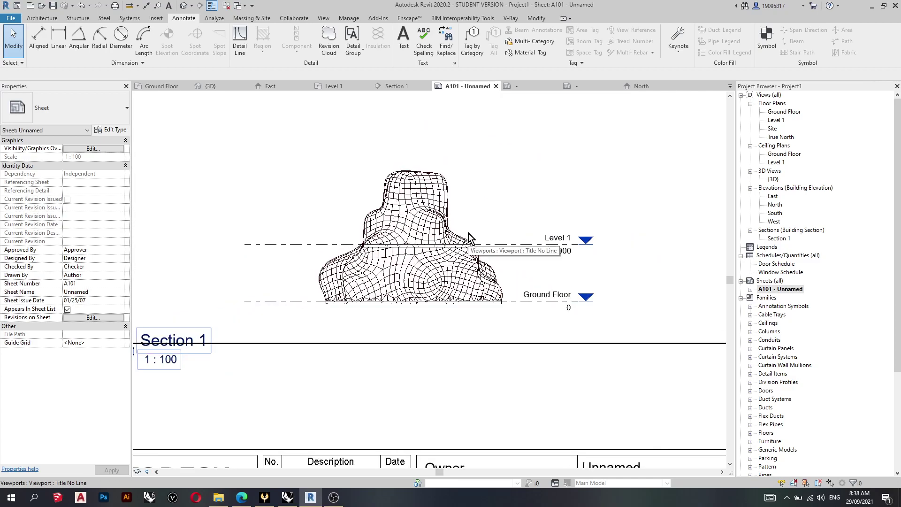
pyautogui.scroll(3, 375, 263)
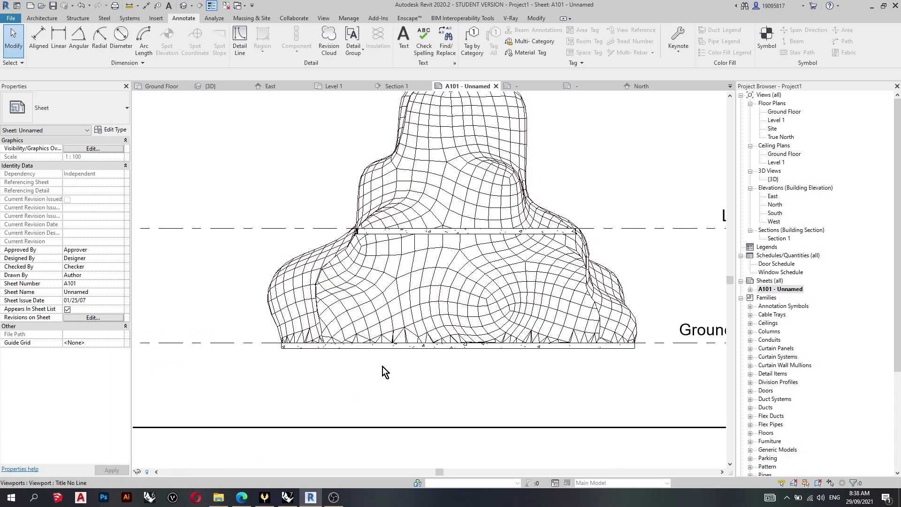
pyautogui.scroll(-1, 385, 371)
pyautogui.scroll(-3, 385, 371)
pyautogui.click(407, 272)
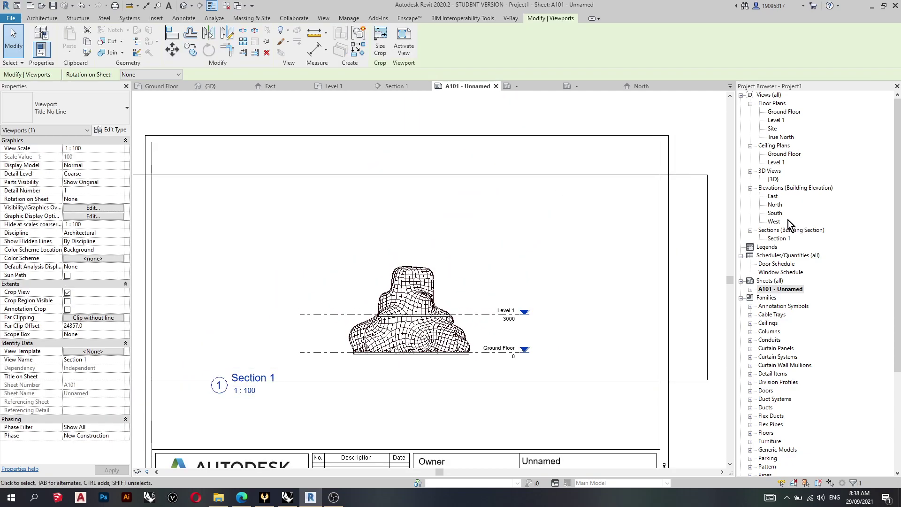
# - Return to Section 1 and try the Fine detail level, leaving the view set to Medium
pyautogui.doubleClick(778, 238)
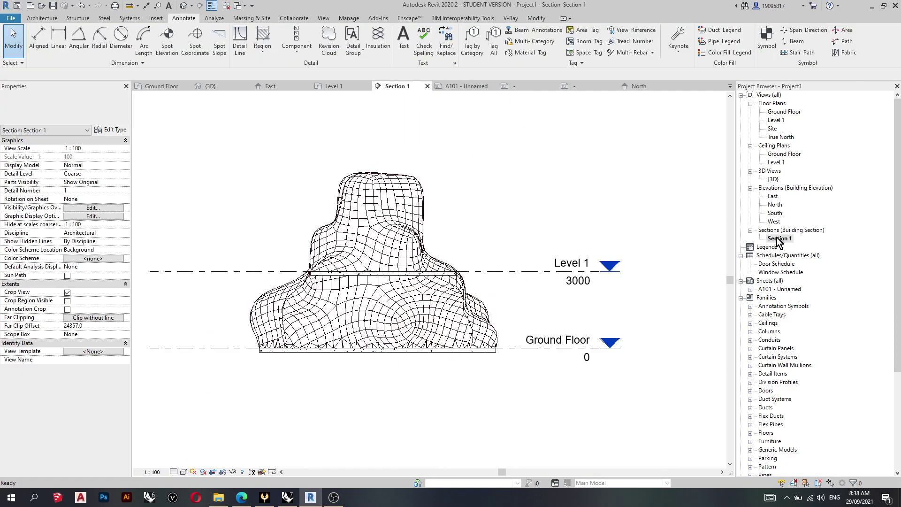
pyautogui.click(174, 472)
pyautogui.click(183, 464)
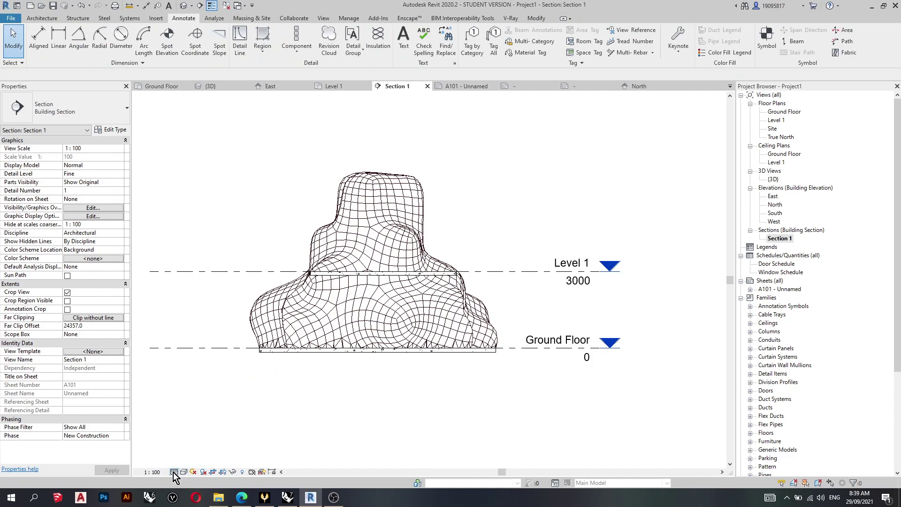
pyautogui.click(173, 472)
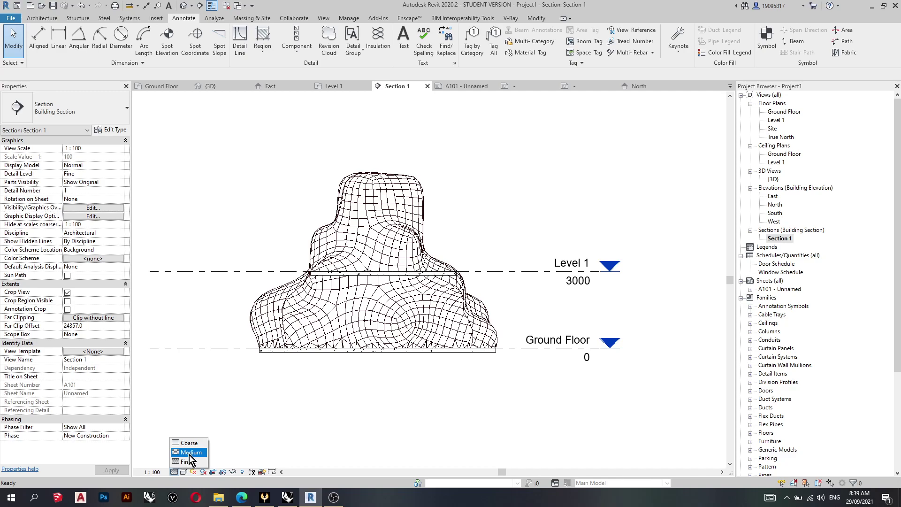
pyautogui.click(190, 453)
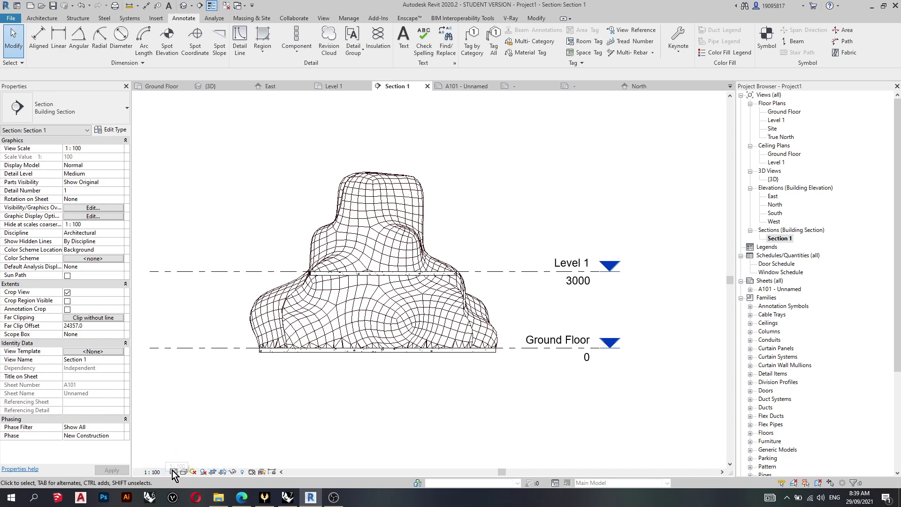
# - Set Section 1's visual style to Realistic and inspect the mesh and both slabs up close
pyautogui.click(183, 472)
pyautogui.click(198, 452)
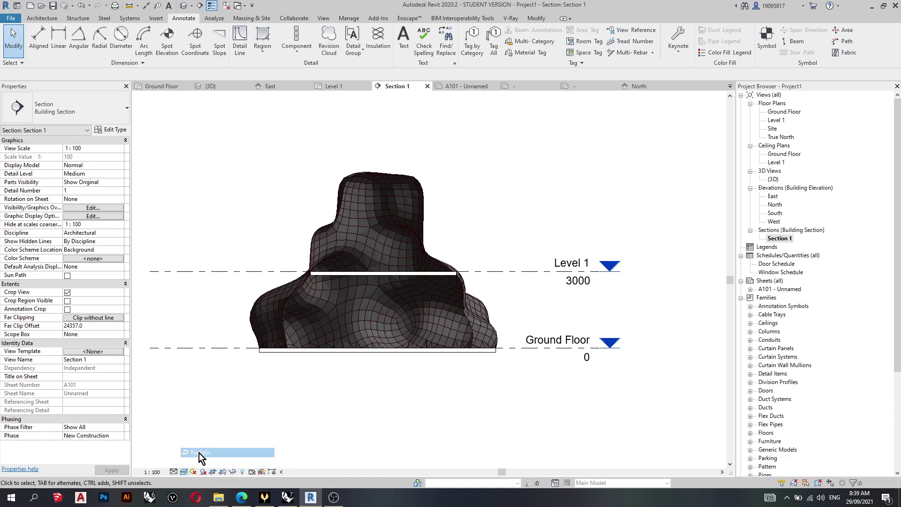
pyautogui.scroll(5, 331, 317)
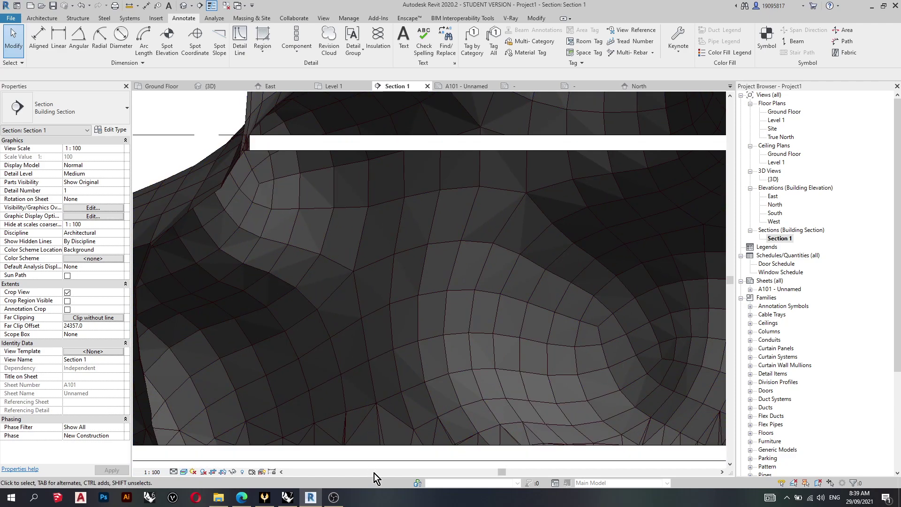
pyautogui.scroll(-5, 337, 347)
pyautogui.scroll(1, 371, 306)
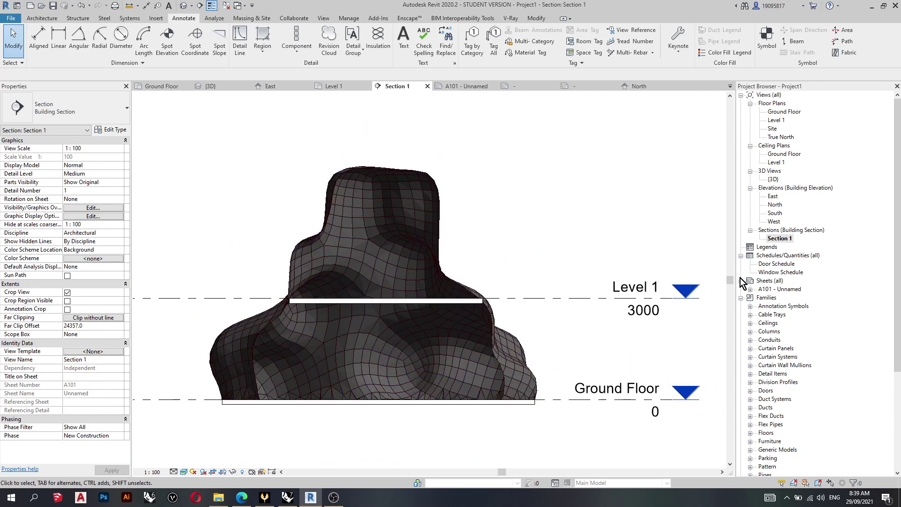
# - Open sheet A101 and examine how the Realistic mesh and slabs read in the Section 1 viewport
pyautogui.doubleClick(768, 289)
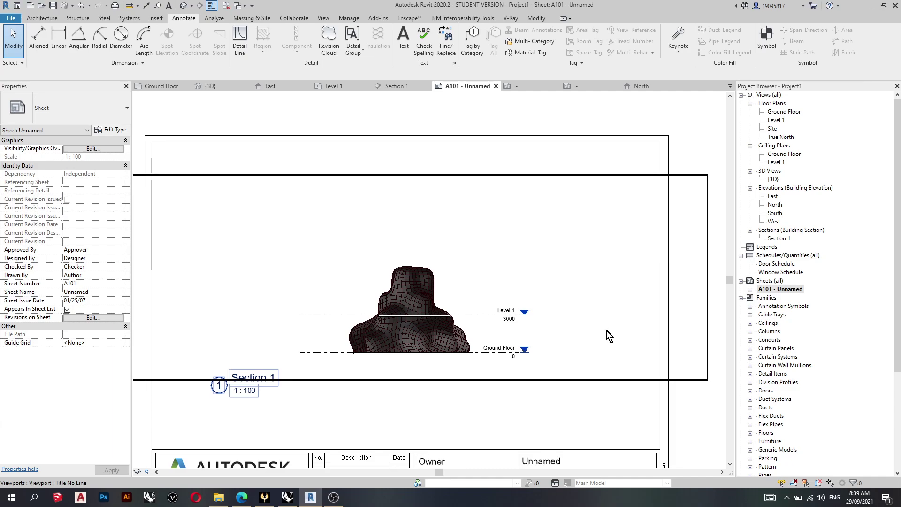
pyautogui.scroll(5, 404, 356)
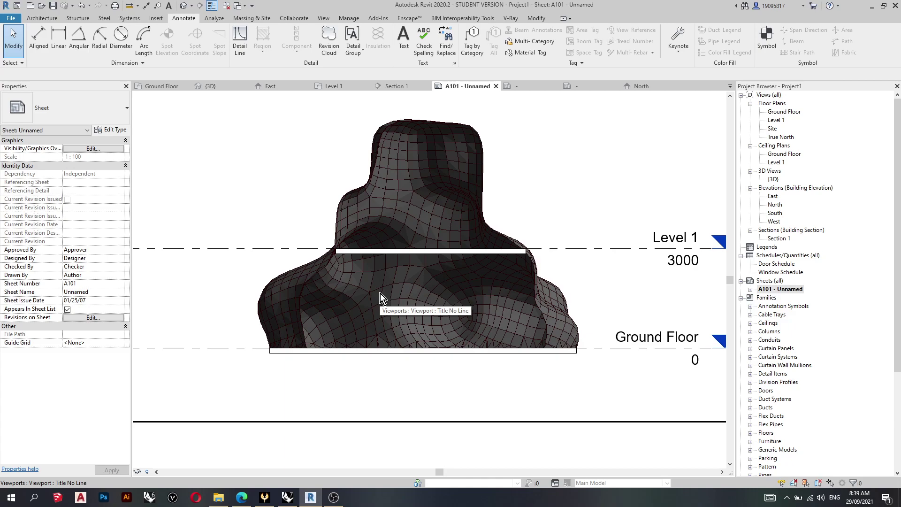
pyautogui.scroll(-2, 377, 293)
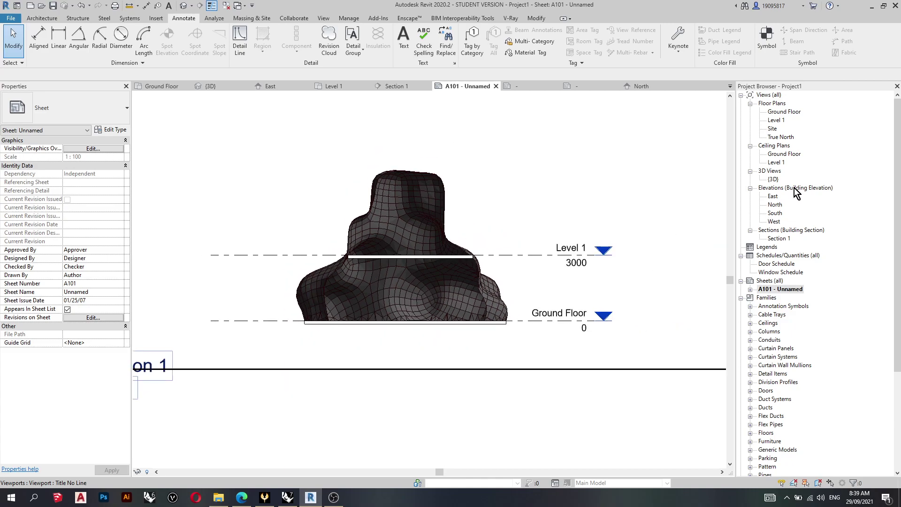
# - Open the {3D} view and inspect the whole imported mesh, selecting it briefly and clearing the selection
pyautogui.click(774, 179)
pyautogui.doubleClick(773, 180)
pyautogui.scroll(-2, 411, 214)
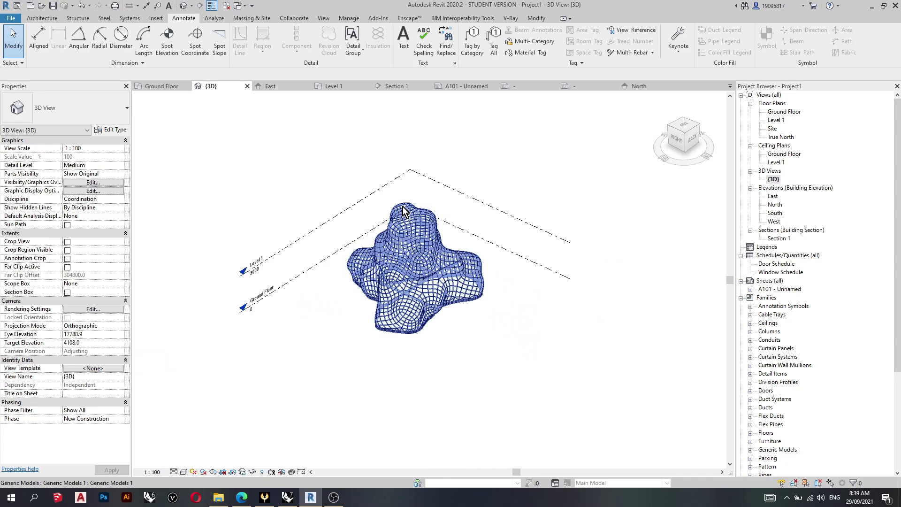
pyautogui.click(403, 211)
pyautogui.click(488, 347)
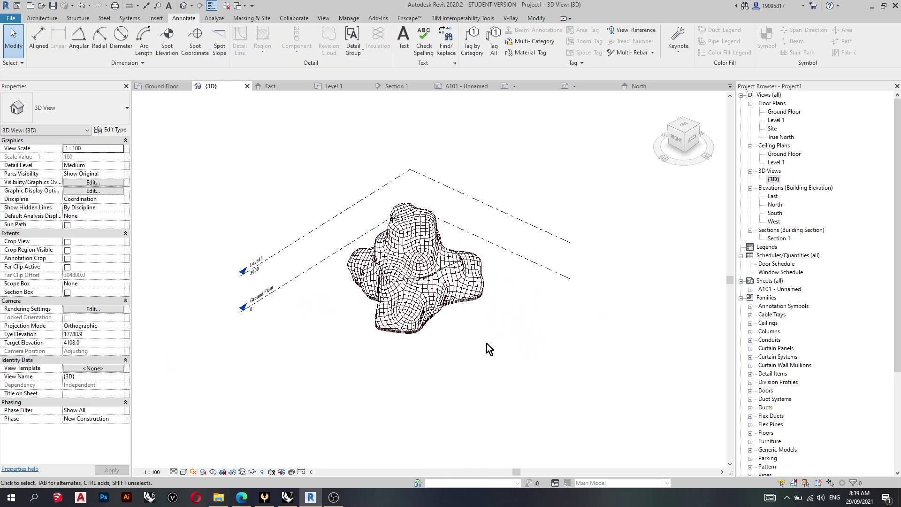
# - Try to place a 1500 x 3000mm curtain system by face on the imported mesh in the 3D view
pyautogui.click(42, 18)
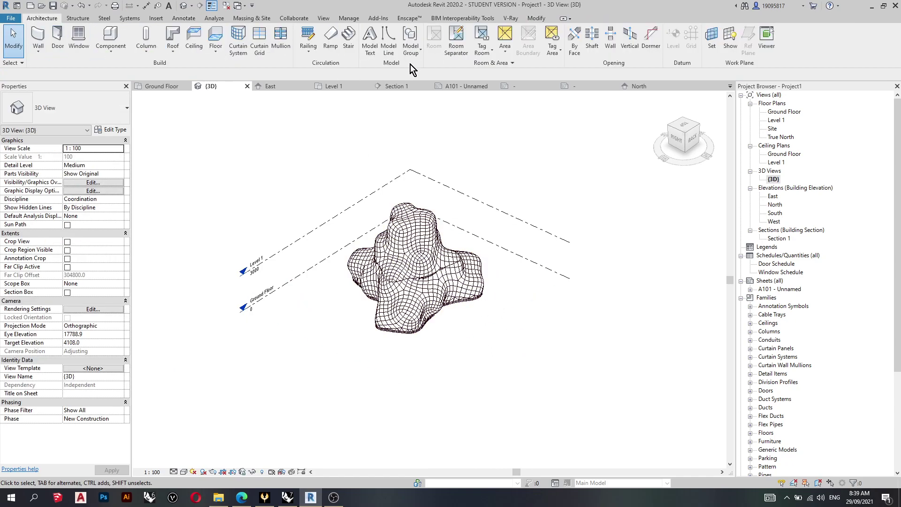
pyautogui.click(238, 39)
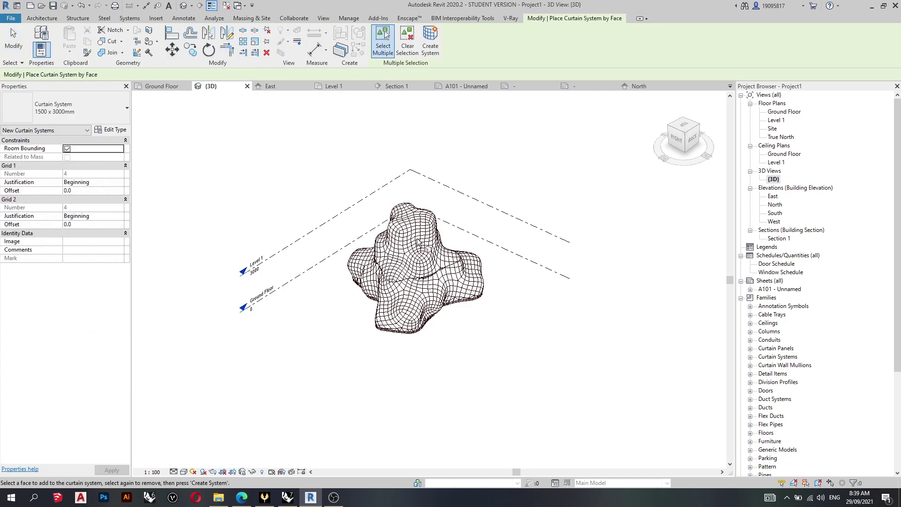
pyautogui.scroll(3, 416, 235)
pyautogui.moveTo(395, 236)
pyautogui.mouseDown(button='middle')
pyautogui.moveTo(404, 218)
pyautogui.moveTo(401, 250)
pyautogui.moveTo(388, 252)
pyautogui.mouseUp(button='middle')
pyautogui.scroll(-2, 388, 253)
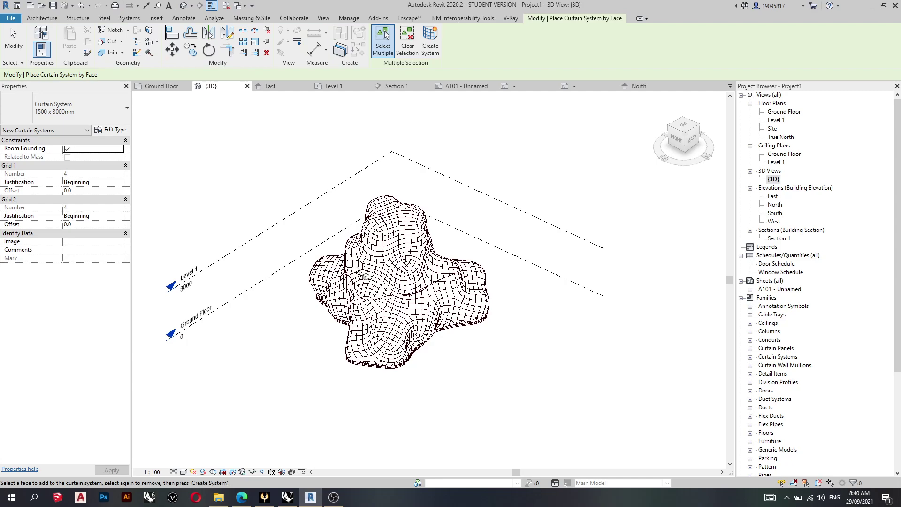
# - Return to sheet A101, select its A3 title block and open the title block family for editing
pyautogui.doubleClick(793, 290)
pyautogui.scroll(-4, 434, 330)
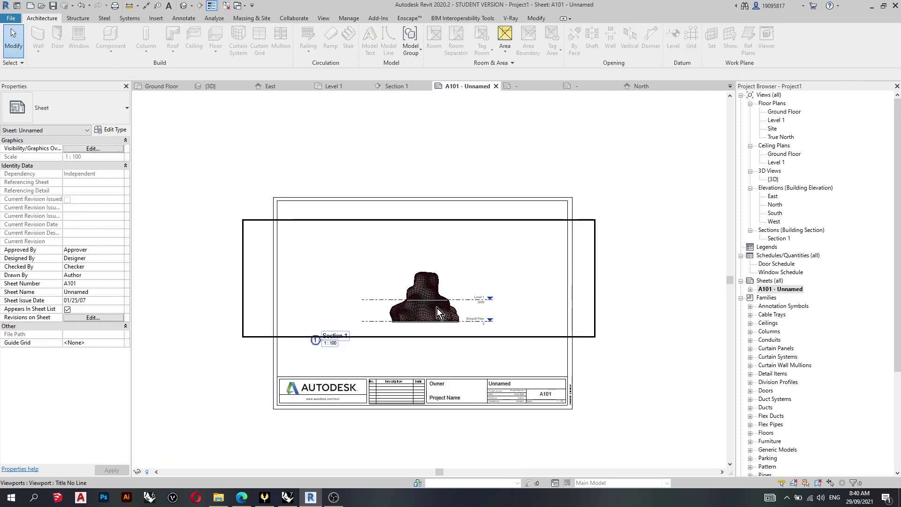
pyautogui.click(395, 185)
pyautogui.click(388, 194)
pyautogui.click(393, 182)
pyautogui.click(387, 197)
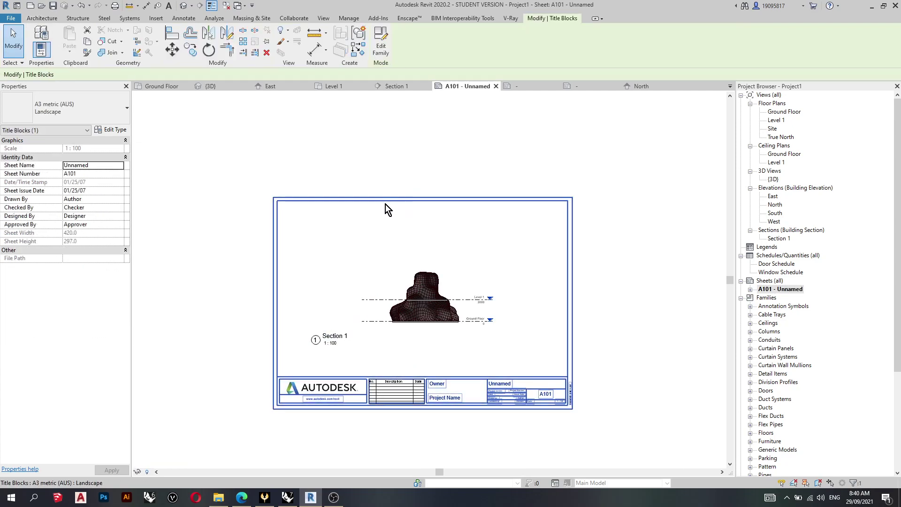
pyautogui.click(387, 43)
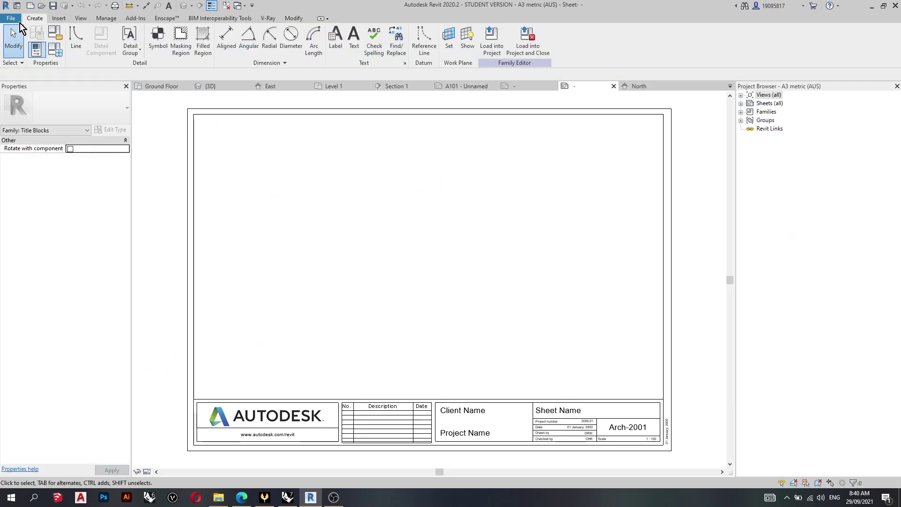
# - Browse the Titleblocks family files and preview A3 metric (AUS), leaving without opening it
pyautogui.click(11, 18)
pyautogui.moveTo(63, 77)
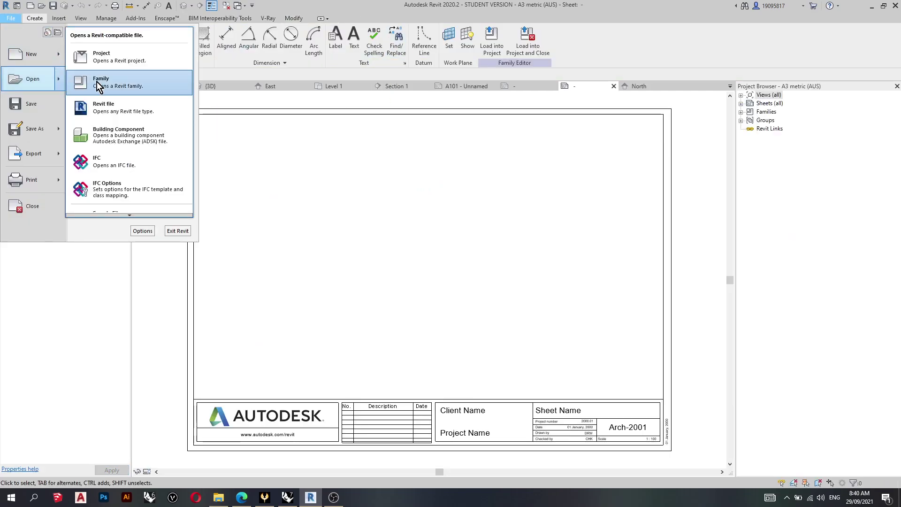
pyautogui.click(99, 82)
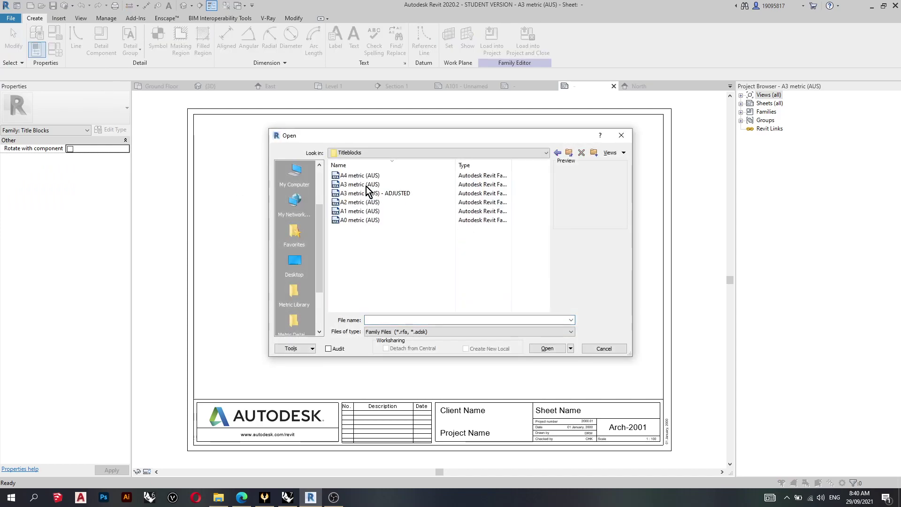
pyautogui.click(365, 185)
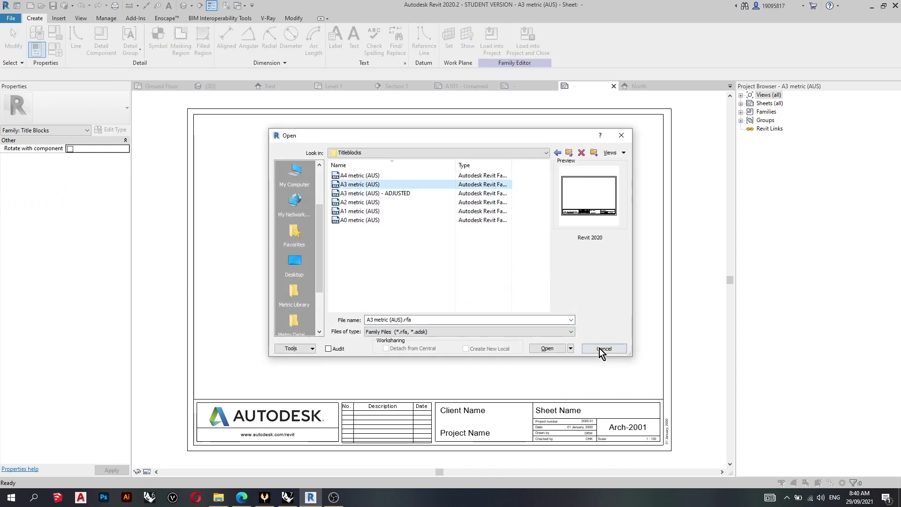
pyautogui.click(619, 136)
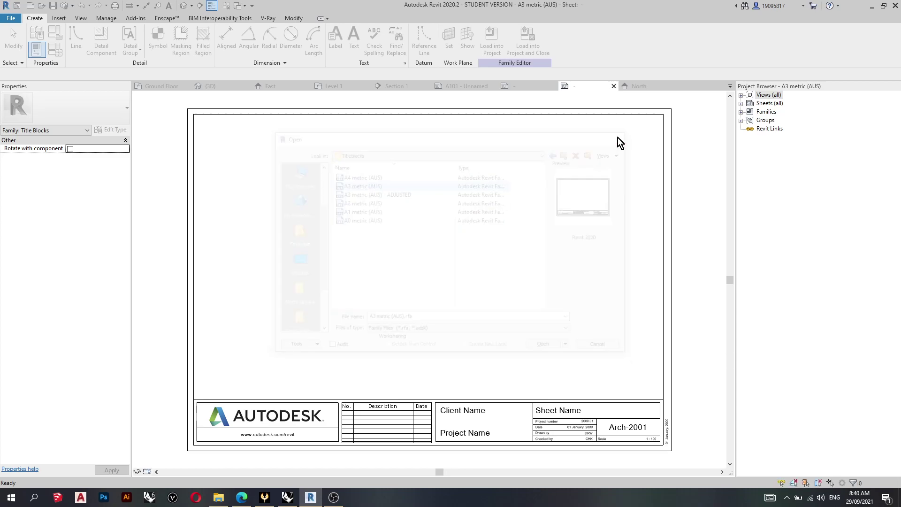
# - Load the A3 metric (AUS) title block family into Project1
pyautogui.click(489, 42)
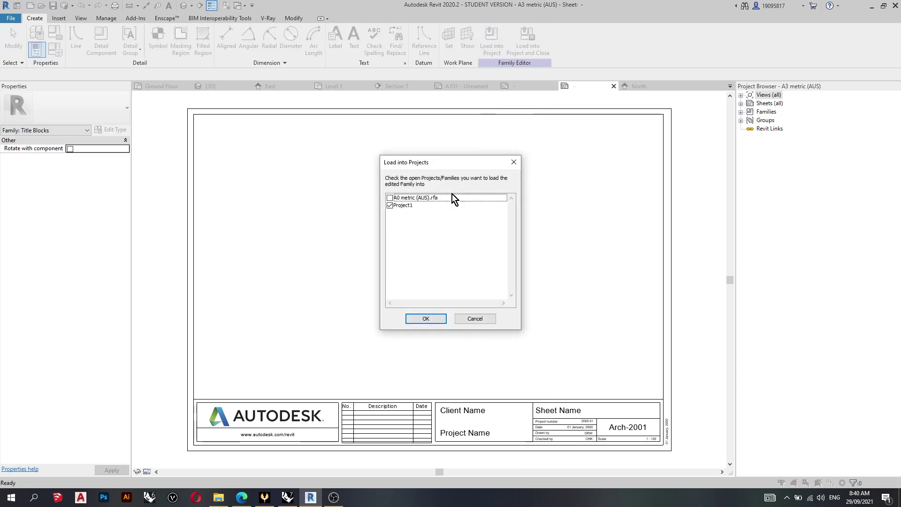
pyautogui.click(406, 206)
pyautogui.click(423, 319)
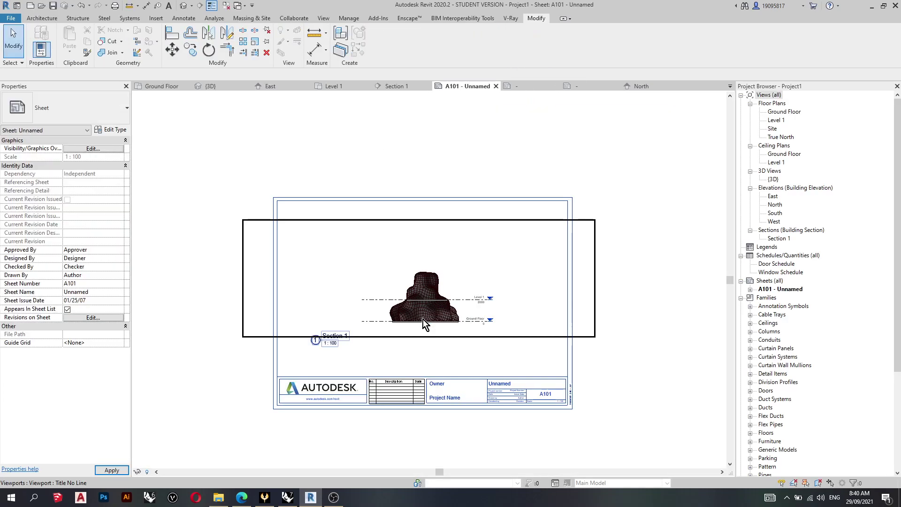
# - Try the A0 metric (AUS) Landscape title block on sheet A101 and switch it back to A3 metric (AUS) Landscape
pyautogui.click(429, 197)
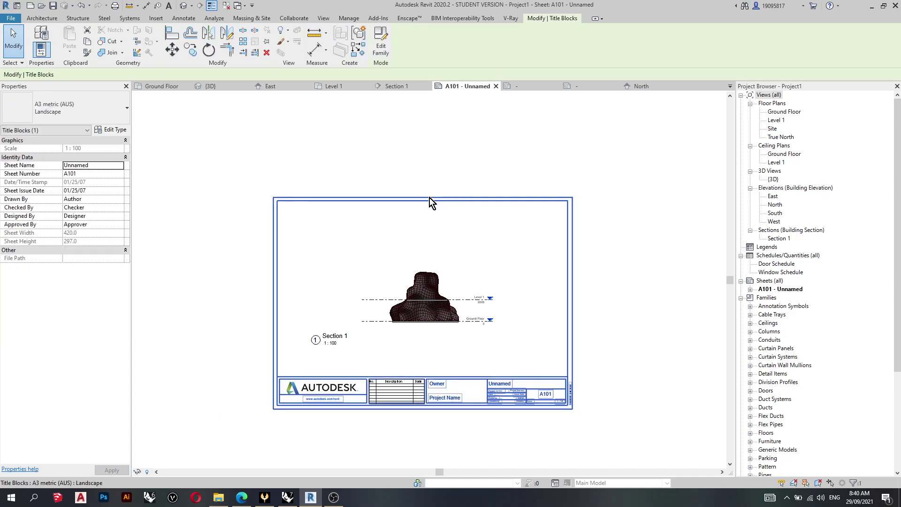
pyautogui.click(126, 109)
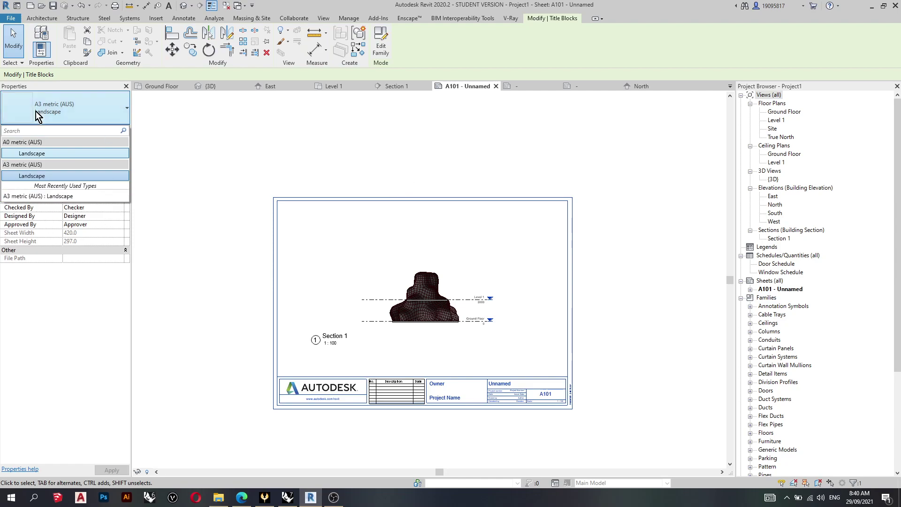
pyautogui.click(25, 154)
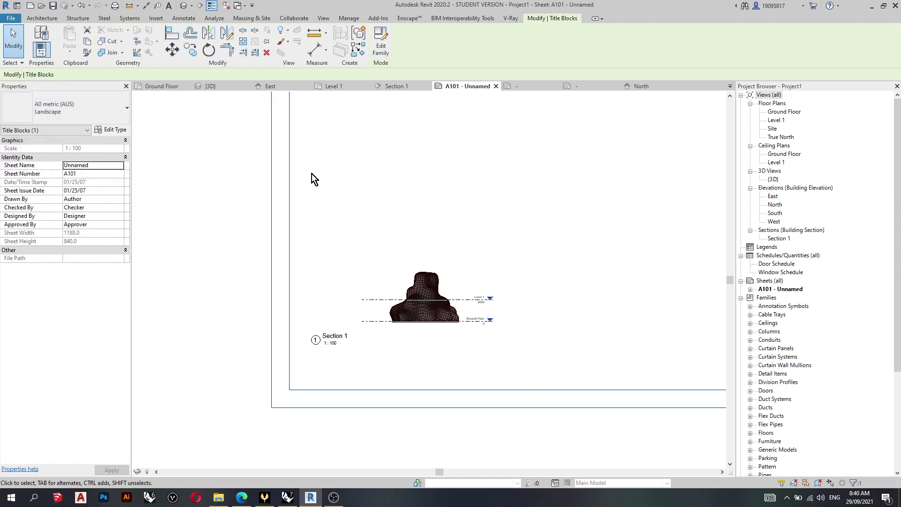
pyautogui.scroll(-5, 311, 295)
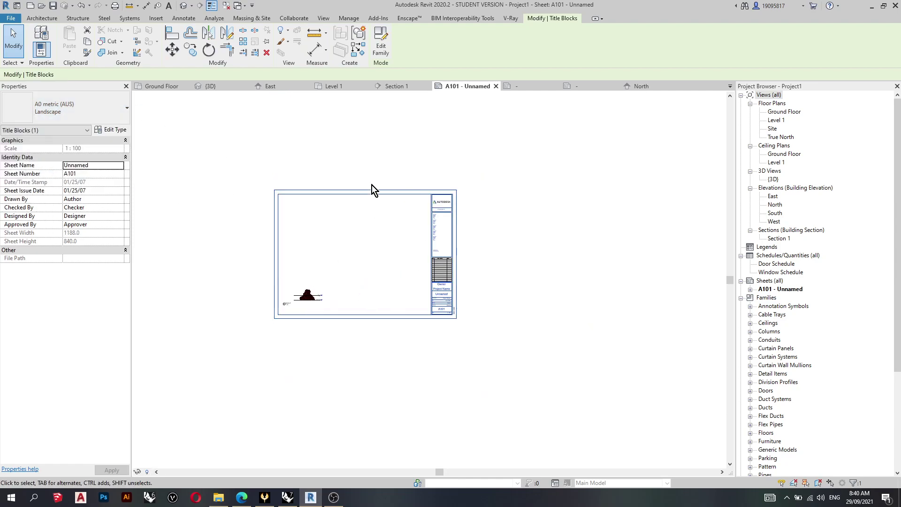
pyautogui.click(89, 95)
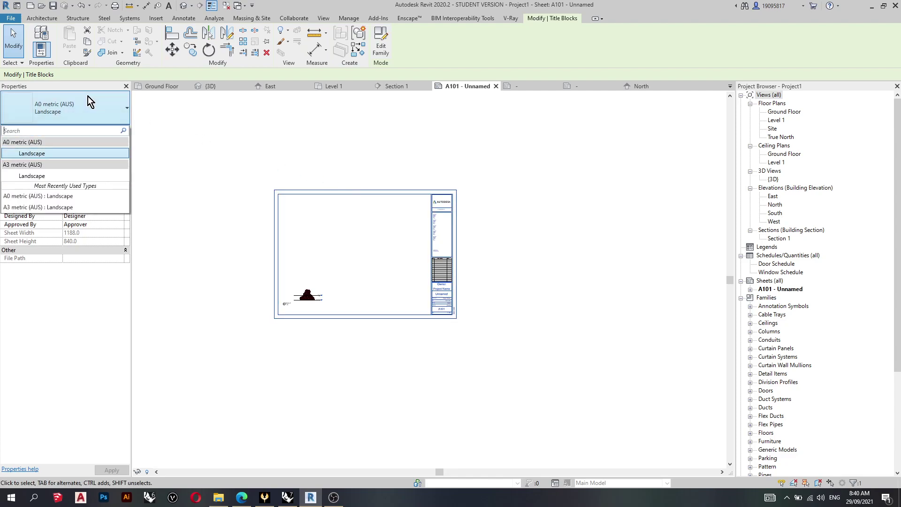
pyautogui.click(35, 179)
pyautogui.click(314, 236)
pyautogui.scroll(5, 334, 288)
pyautogui.scroll(-2, 395, 291)
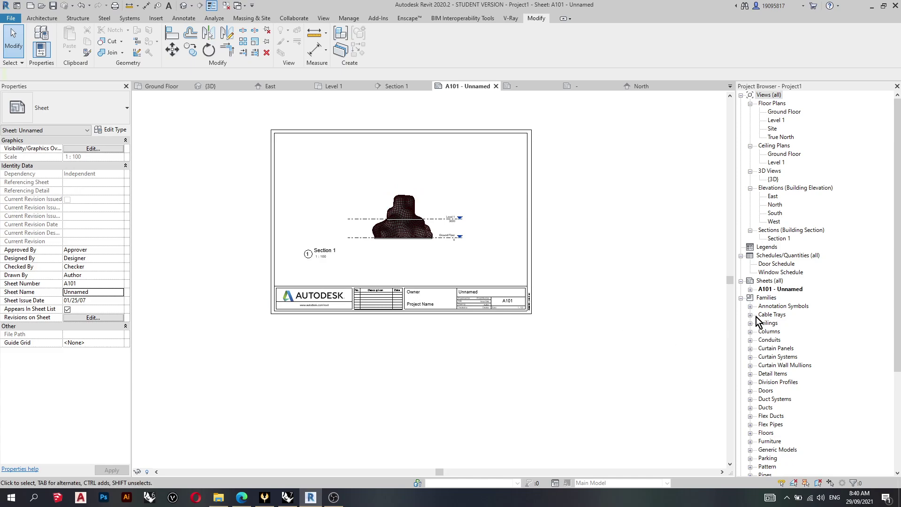
# - Create a new sheet using the A3 metric (AUS) : Landscape title block
pyautogui.rightClick(773, 280)
pyautogui.click(795, 285)
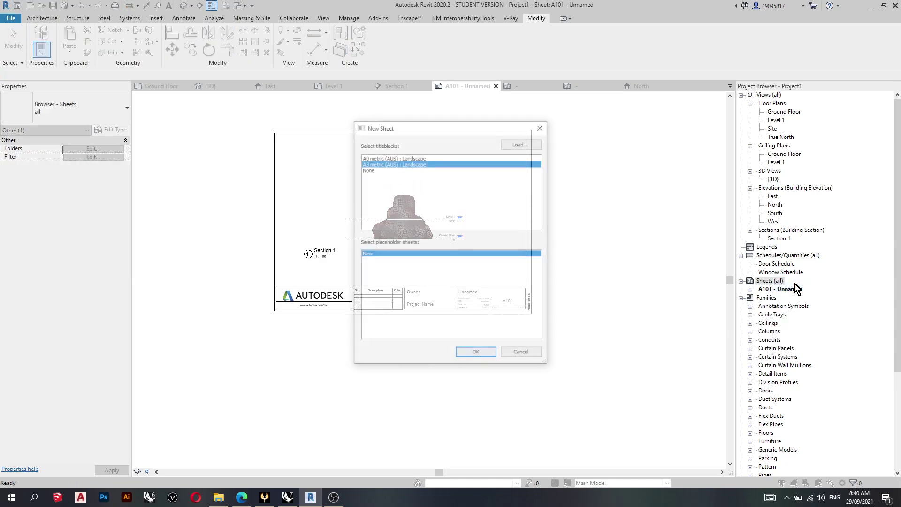
pyautogui.click(384, 157)
pyautogui.click(384, 169)
pyautogui.click(385, 163)
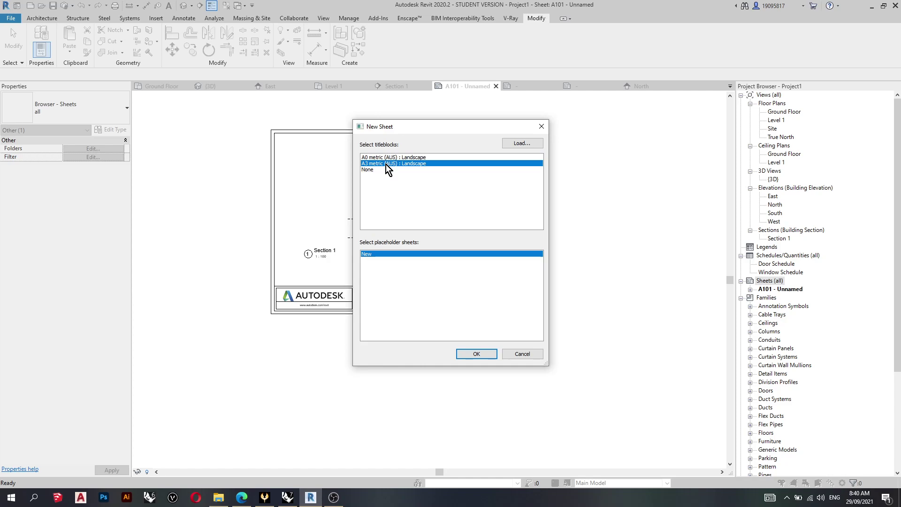
pyautogui.click(479, 356)
# - Rename sheet A102 as ELEVATIONS through the sheet name in its title block
pyautogui.click(522, 381)
pyautogui.click(523, 381)
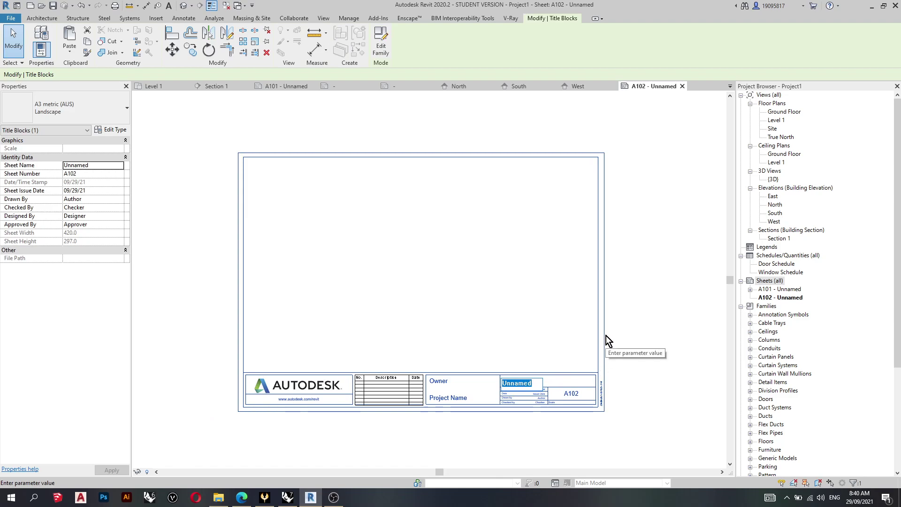
pyautogui.write('ELEVARTIONS')
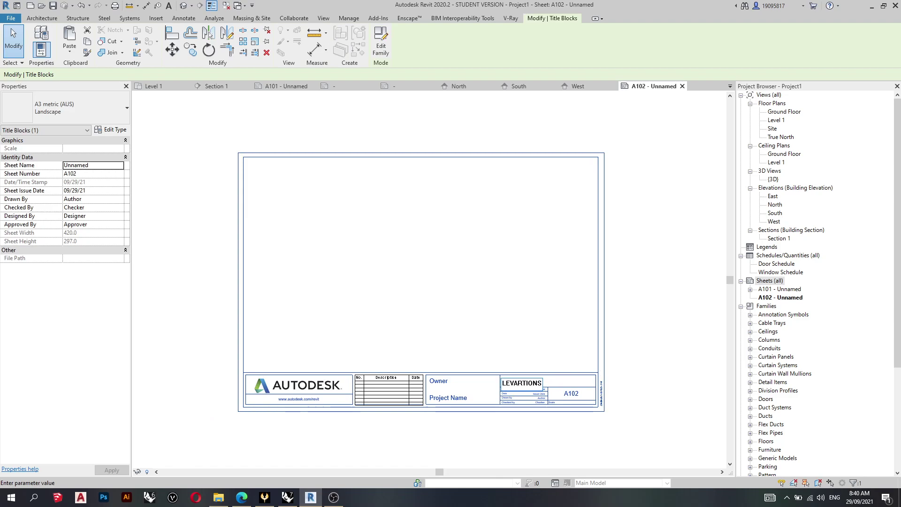
pyautogui.write('====')
pyautogui.press('BackSpace')
pyautogui.press('BackSpace')
pyautogui.press('BackSpace')
pyautogui.press('BackSpace')
pyautogui.press('BackSpace')
pyautogui.press('BackSpace')
pyautogui.press('BackSpace')
pyautogui.press('BackSpace')
pyautogui.press('BackSpace')
pyautogui.write('ELEV')
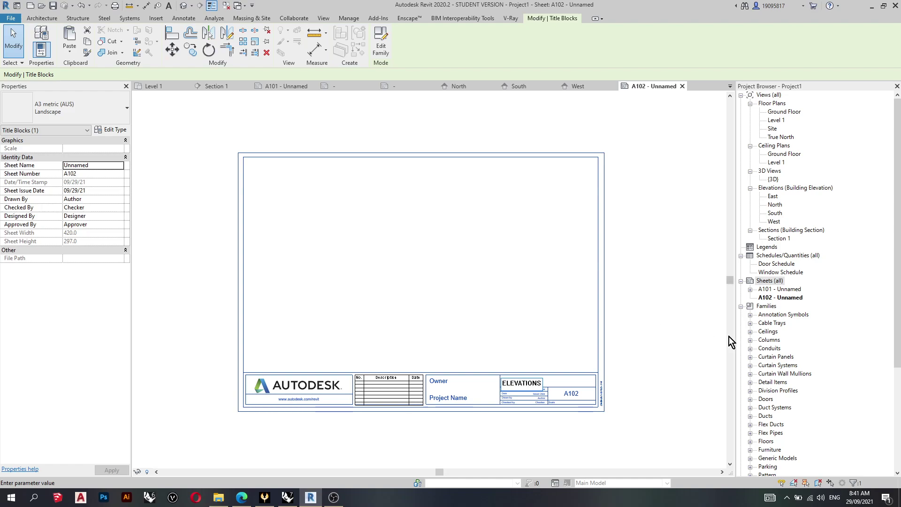
pyautogui.press('Return')
pyautogui.click(689, 280)
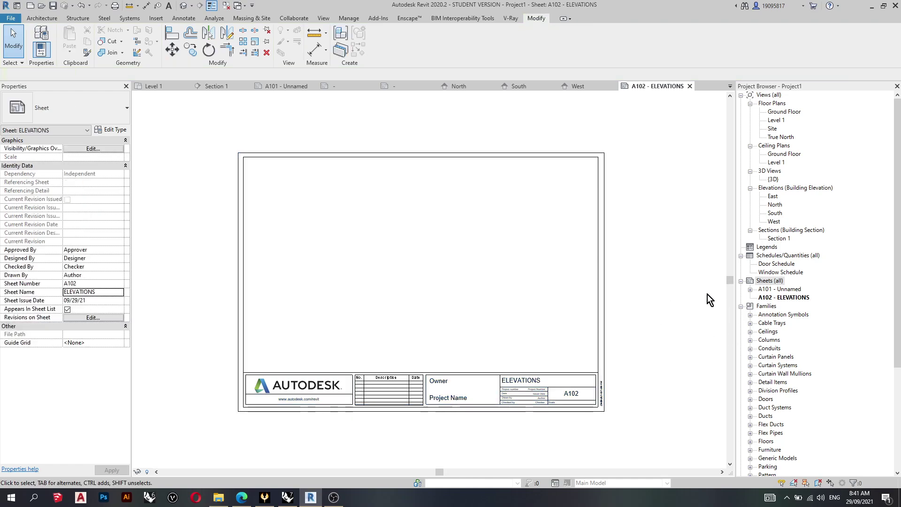
# - Review the layout of sheet A101, and open the Site floor plan to examine the mesh from above
pyautogui.doubleClick(779, 287)
pyautogui.scroll(2, 483, 288)
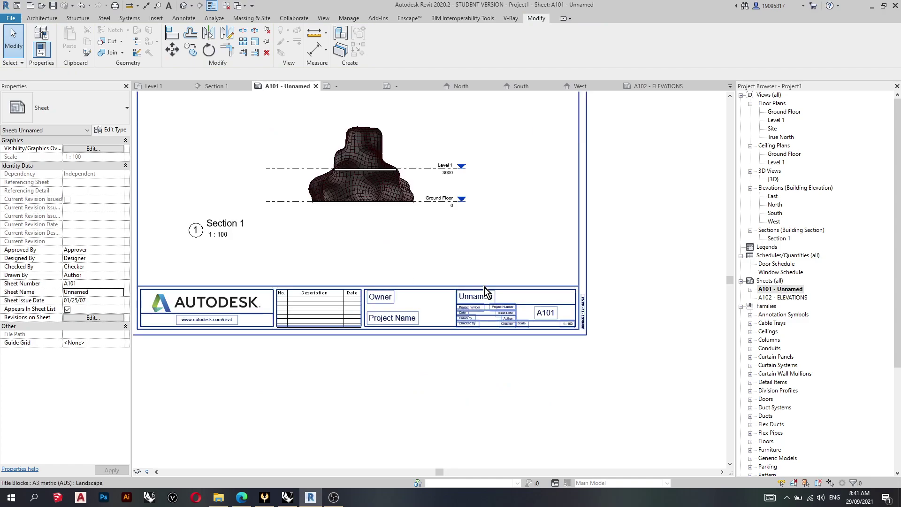
pyautogui.scroll(-1, 476, 297)
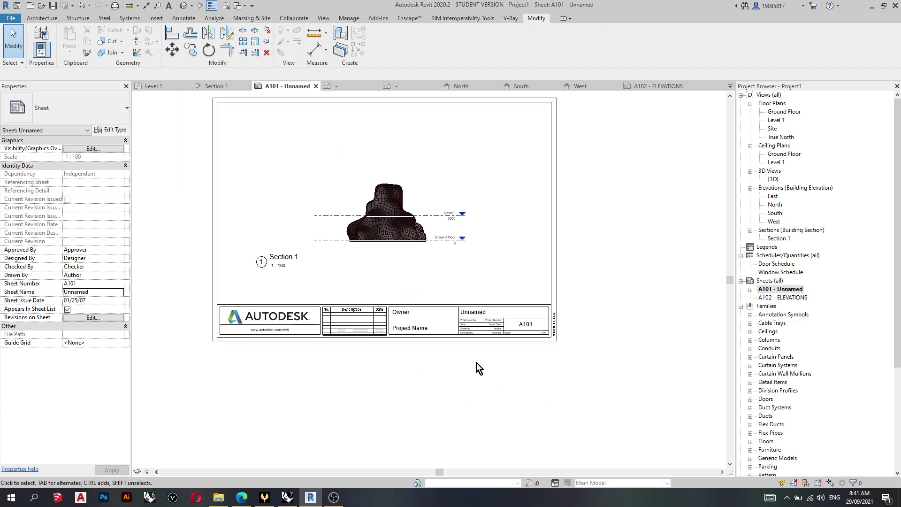
pyautogui.doubleClick(773, 130)
pyautogui.click(410, 303)
pyautogui.click(450, 374)
pyautogui.scroll(2, 418, 356)
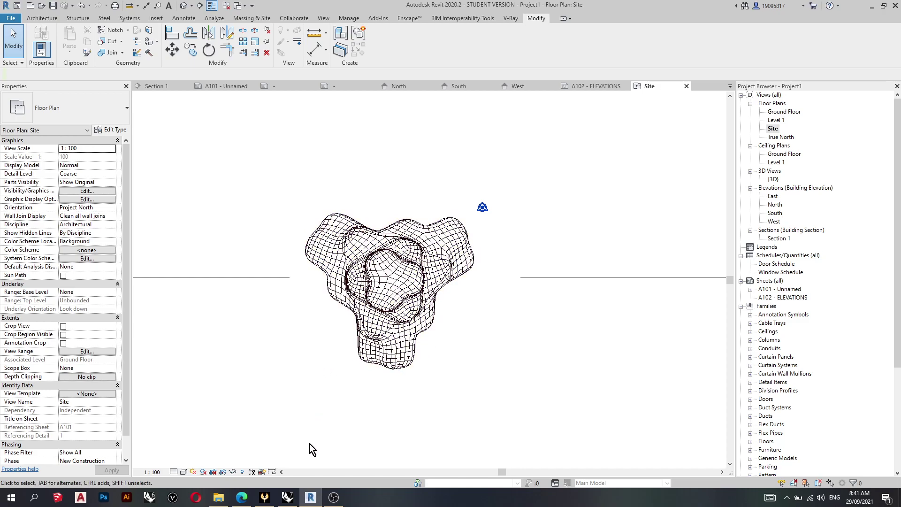
# - Switch to Rhino and stretch the rightmost simple fractal mesh vertically into a tall tower, leaving it deselected
pyautogui.click(288, 496)
pyautogui.scroll(-3, 371, 314)
pyautogui.click(383, 277)
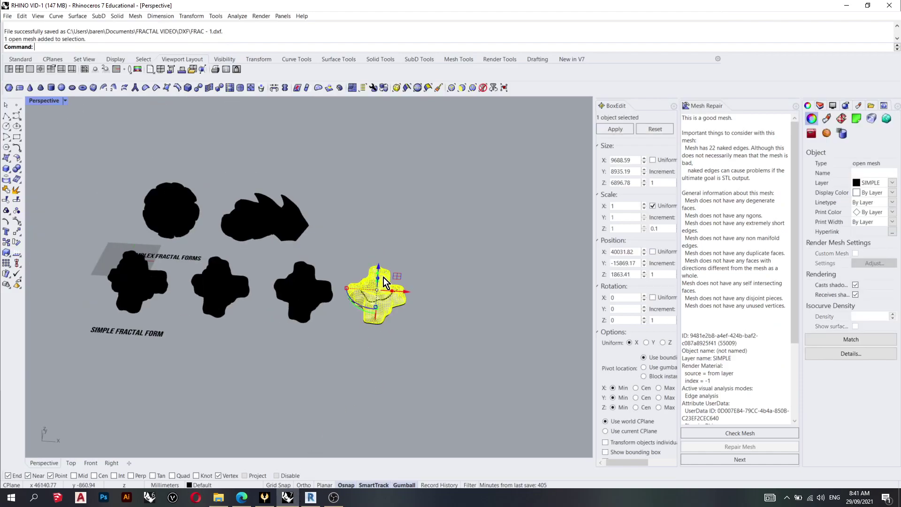
pyautogui.moveTo(384, 268); pyautogui.dragTo(379, 285, button='right')
pyautogui.moveTo(368, 300); pyautogui.dragTo(374, 463)
pyautogui.press('Escape')
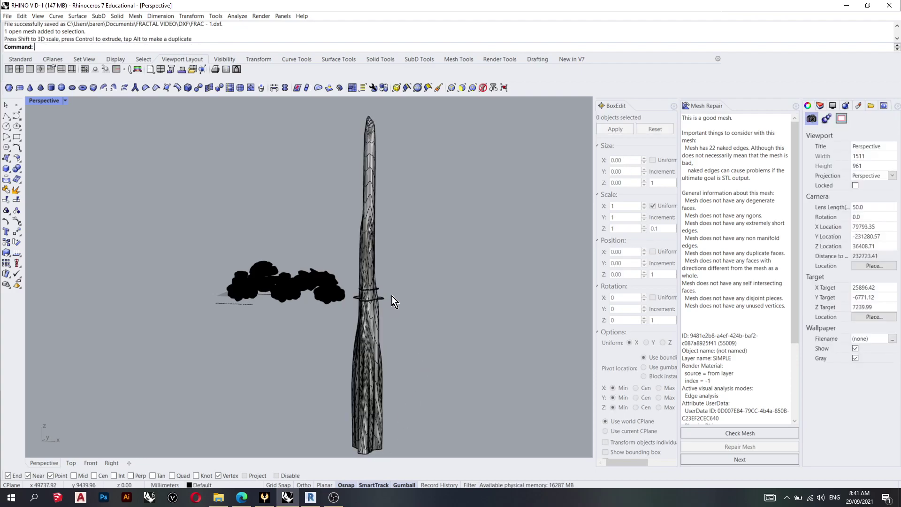
# - Examine the vertically stretched fractal mesh from several angles against the unscaled fractal forms
pyautogui.moveTo(393, 297); pyautogui.dragTo(396, 268, button='right')
pyautogui.scroll(5, 350, 259)
pyautogui.scroll(-2, 354, 259)
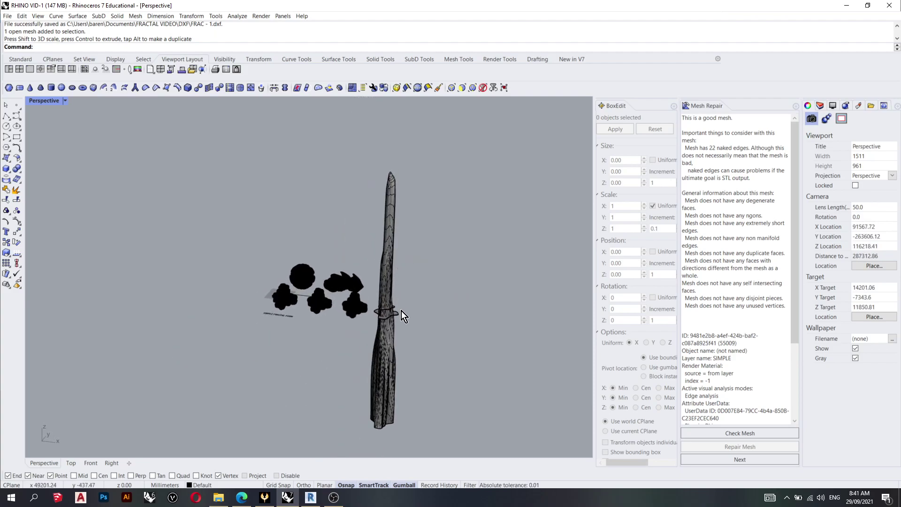
pyautogui.scroll(3, 405, 335)
pyautogui.scroll(-3, 411, 311)
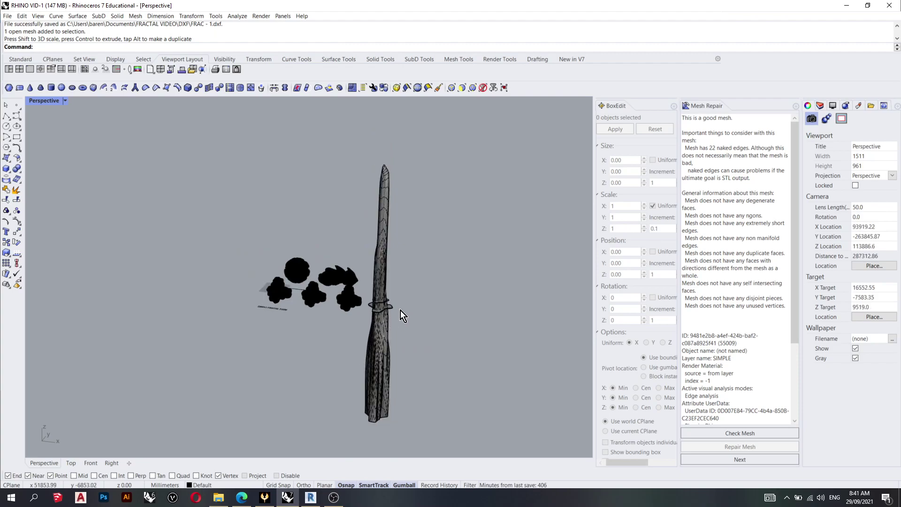
pyautogui.moveTo(410, 309); pyautogui.dragTo(458, 300, button='right')
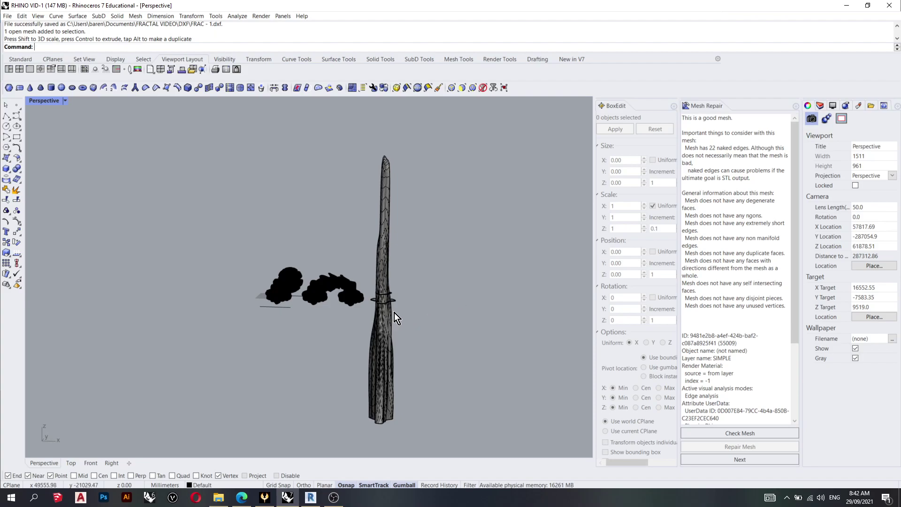
pyautogui.moveTo(394, 313)
pyautogui.mouseDown(button='right')
pyautogui.moveTo(470, 302)
pyautogui.moveTo(499, 272)
pyautogui.moveTo(466, 257)
pyautogui.moveTo(419, 263)
pyautogui.moveTo(381, 291)
pyautogui.moveTo(337, 302)
pyautogui.moveTo(404, 305)
pyautogui.mouseUp(button='right')
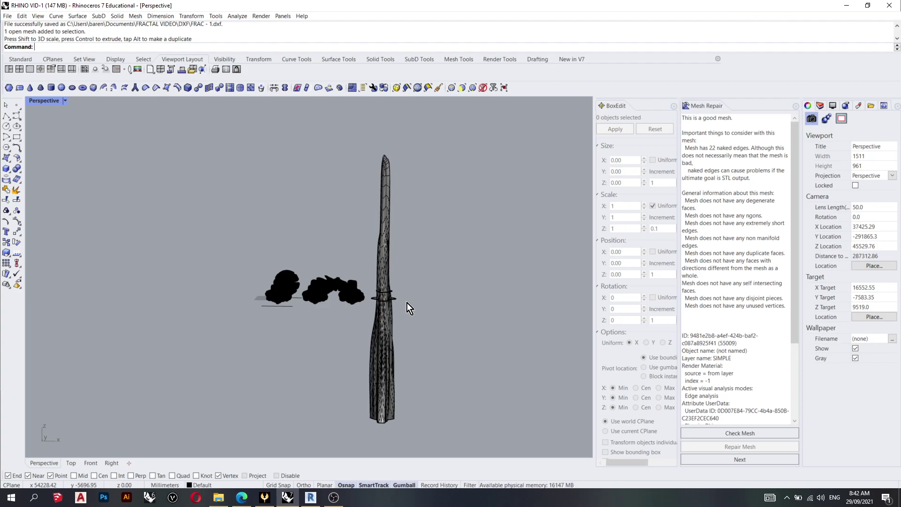
pyautogui.moveTo(413, 251)
pyautogui.mouseDown(button='right')
pyautogui.moveTo(387, 266)
pyautogui.moveTo(402, 241)
pyautogui.moveTo(417, 250)
pyautogui.mouseUp(button='right')
# - Undo the vertical stretch of the fractal mesh and deselect it
pyautogui.hotkey('ctrl', 'z')
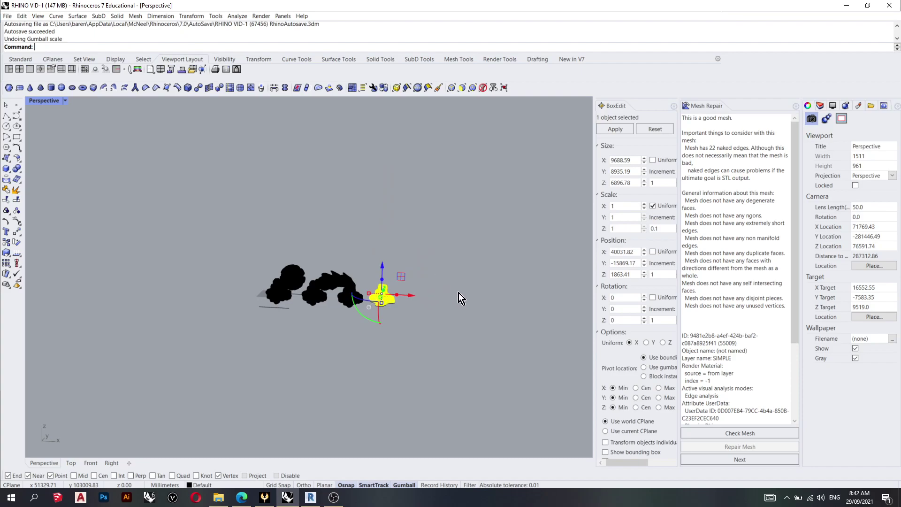
pyautogui.press('Escape')
pyautogui.moveTo(416, 244); pyautogui.dragTo(450, 253, button='right')
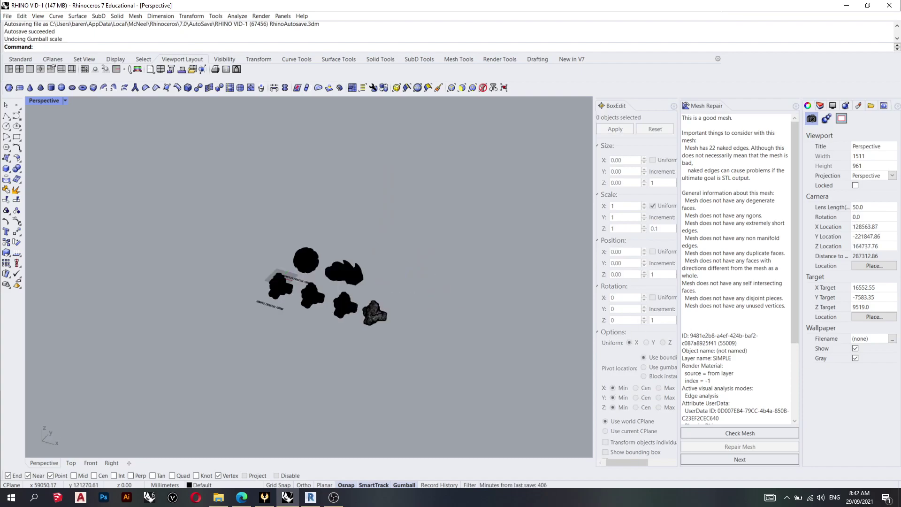